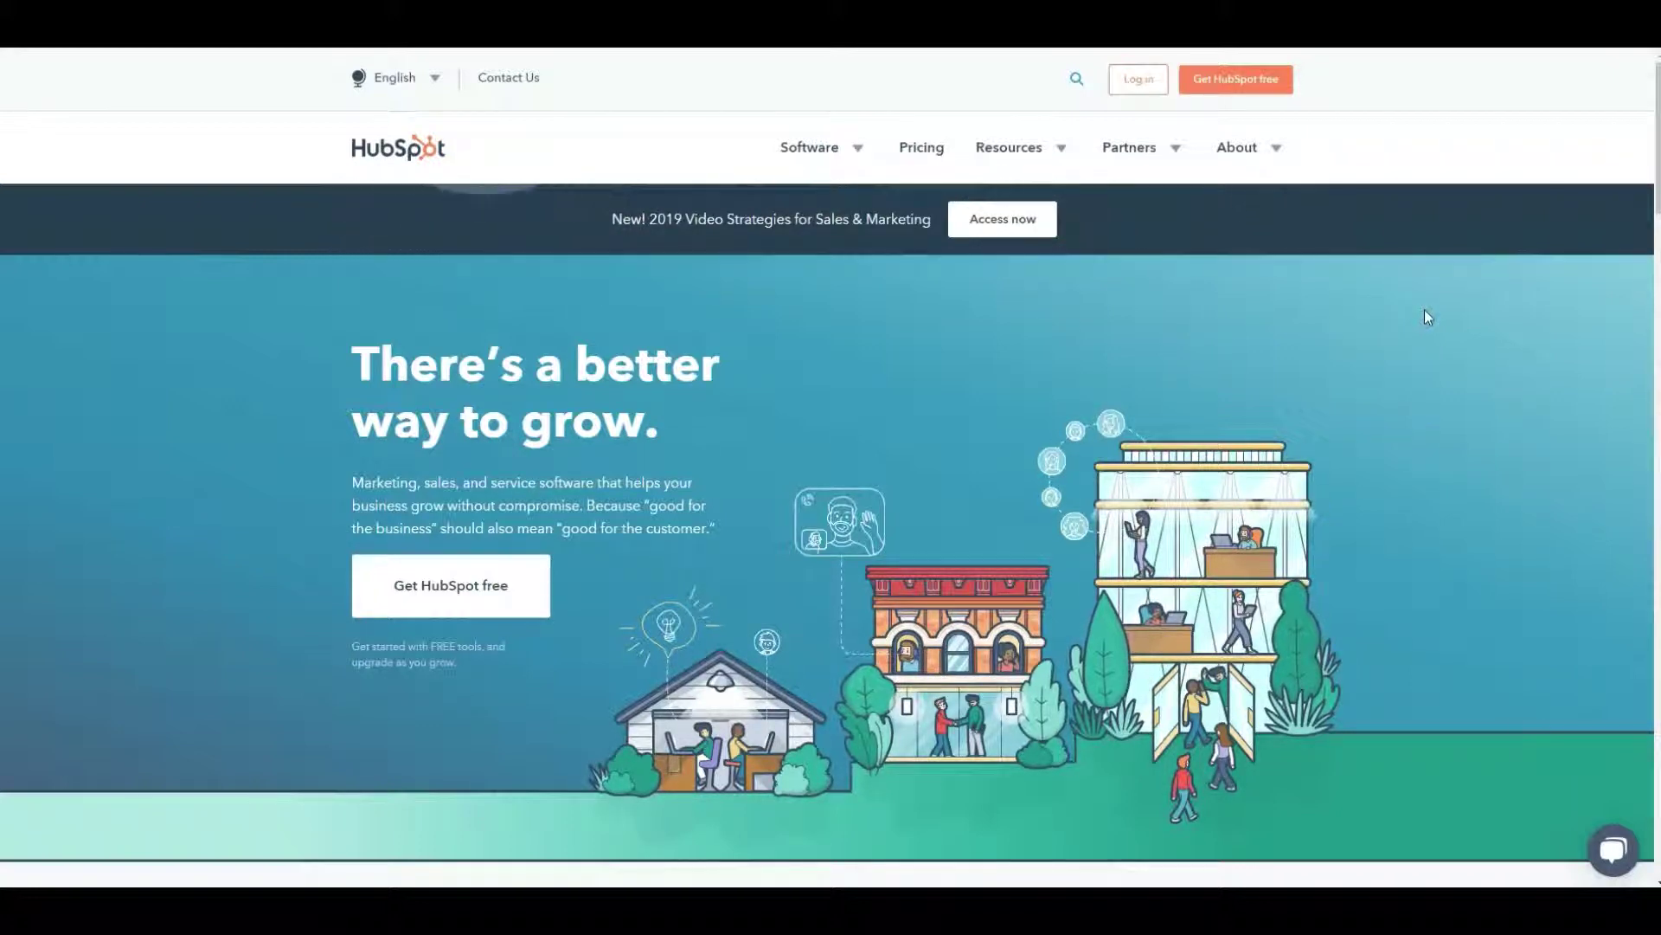
- Start the free CRM signup and enter first name, last name, work e-mail and a valid password
click(1289, 140)
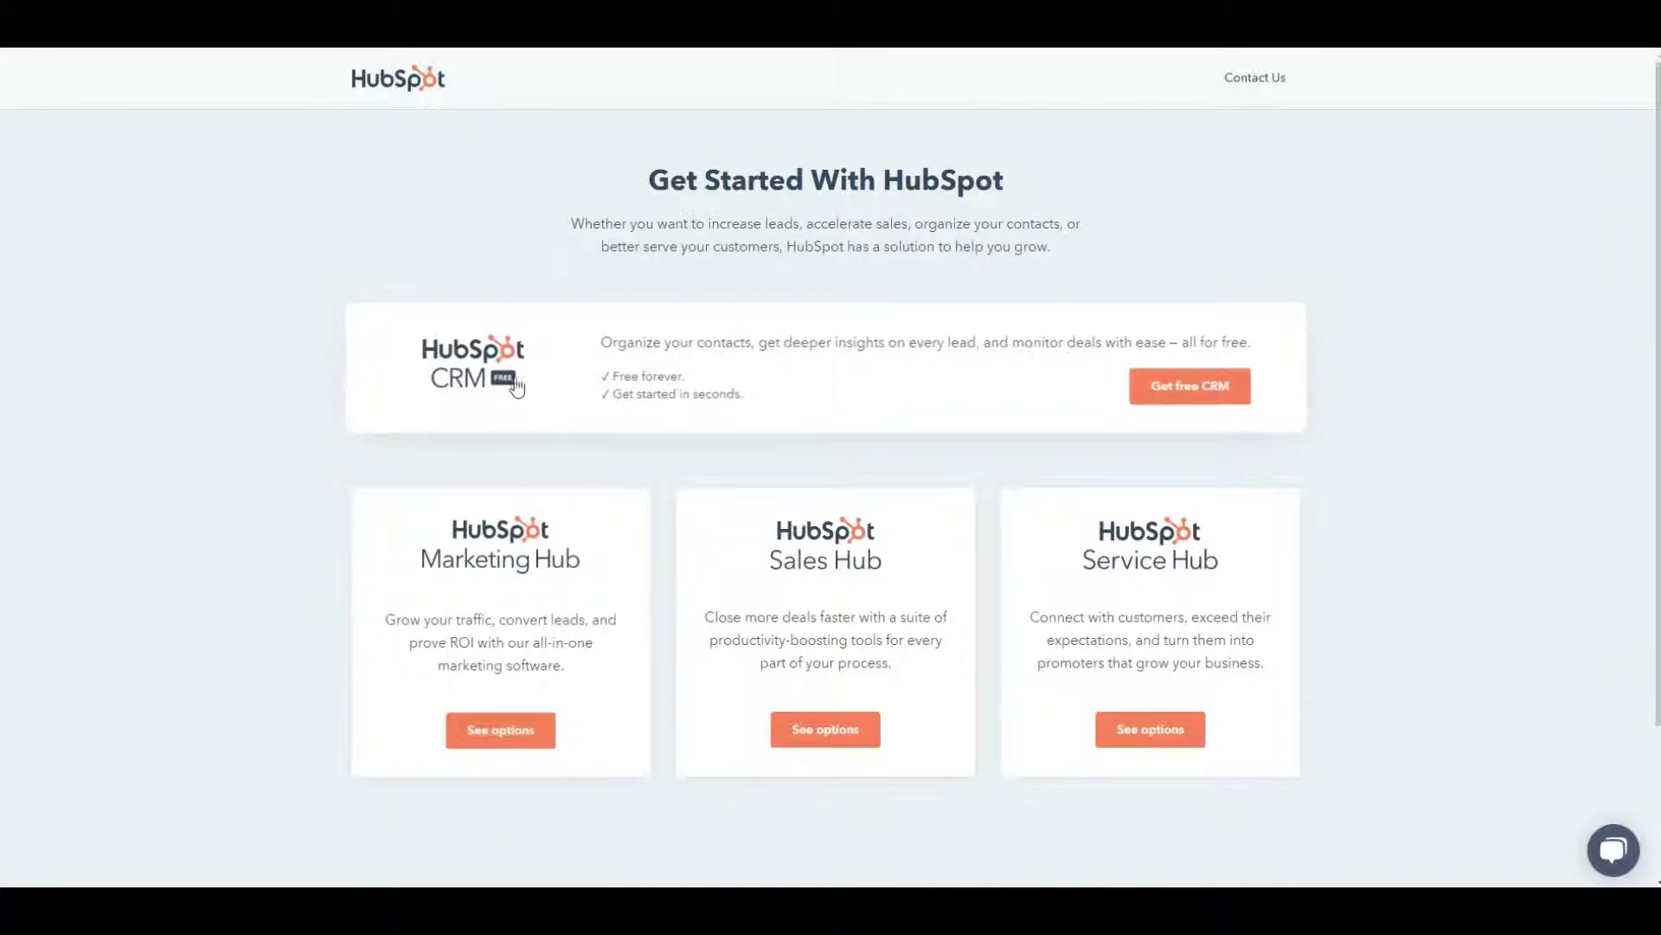
click(1178, 384)
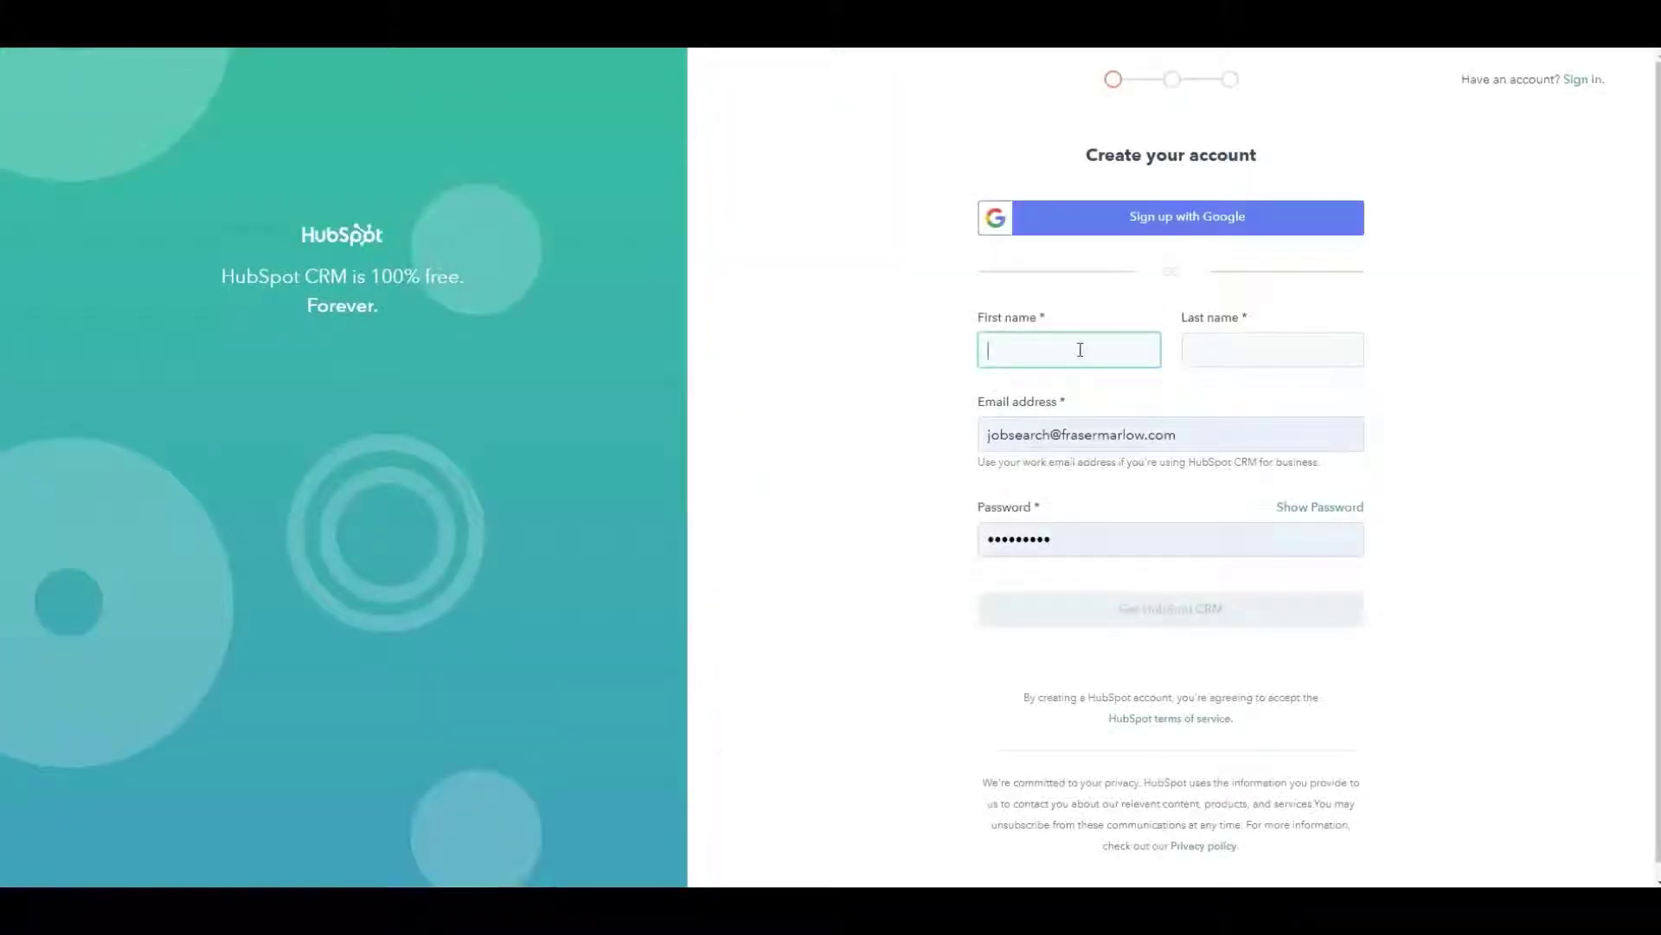
click(1080, 349)
text(fraser)
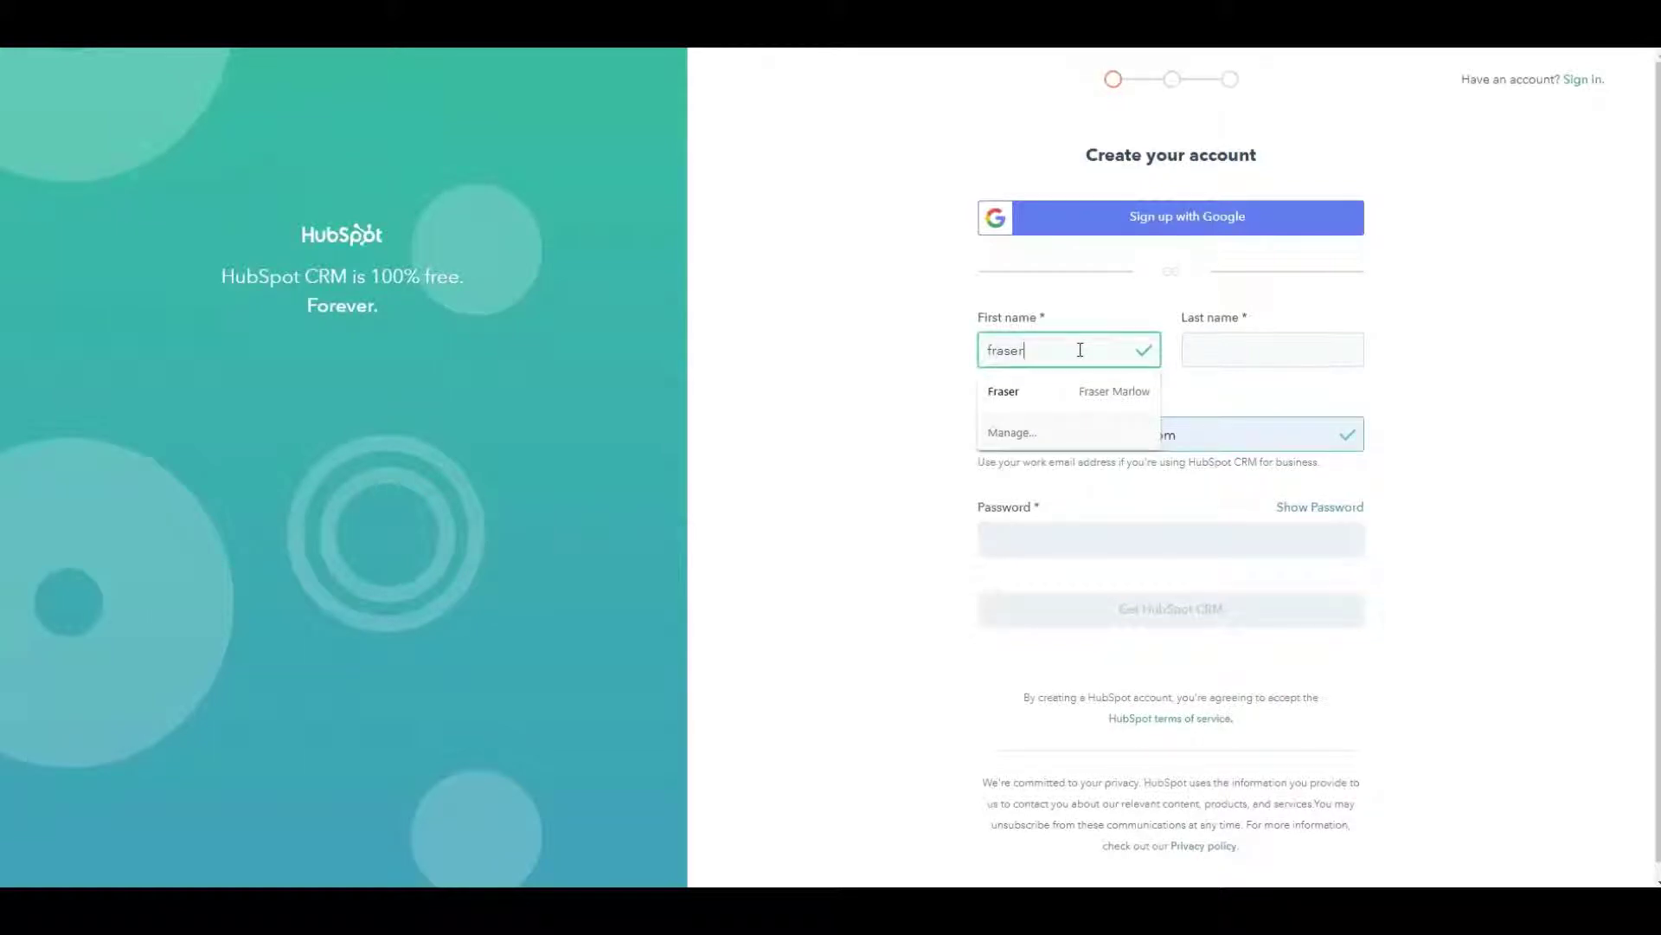
click(1223, 348)
text(marlow)
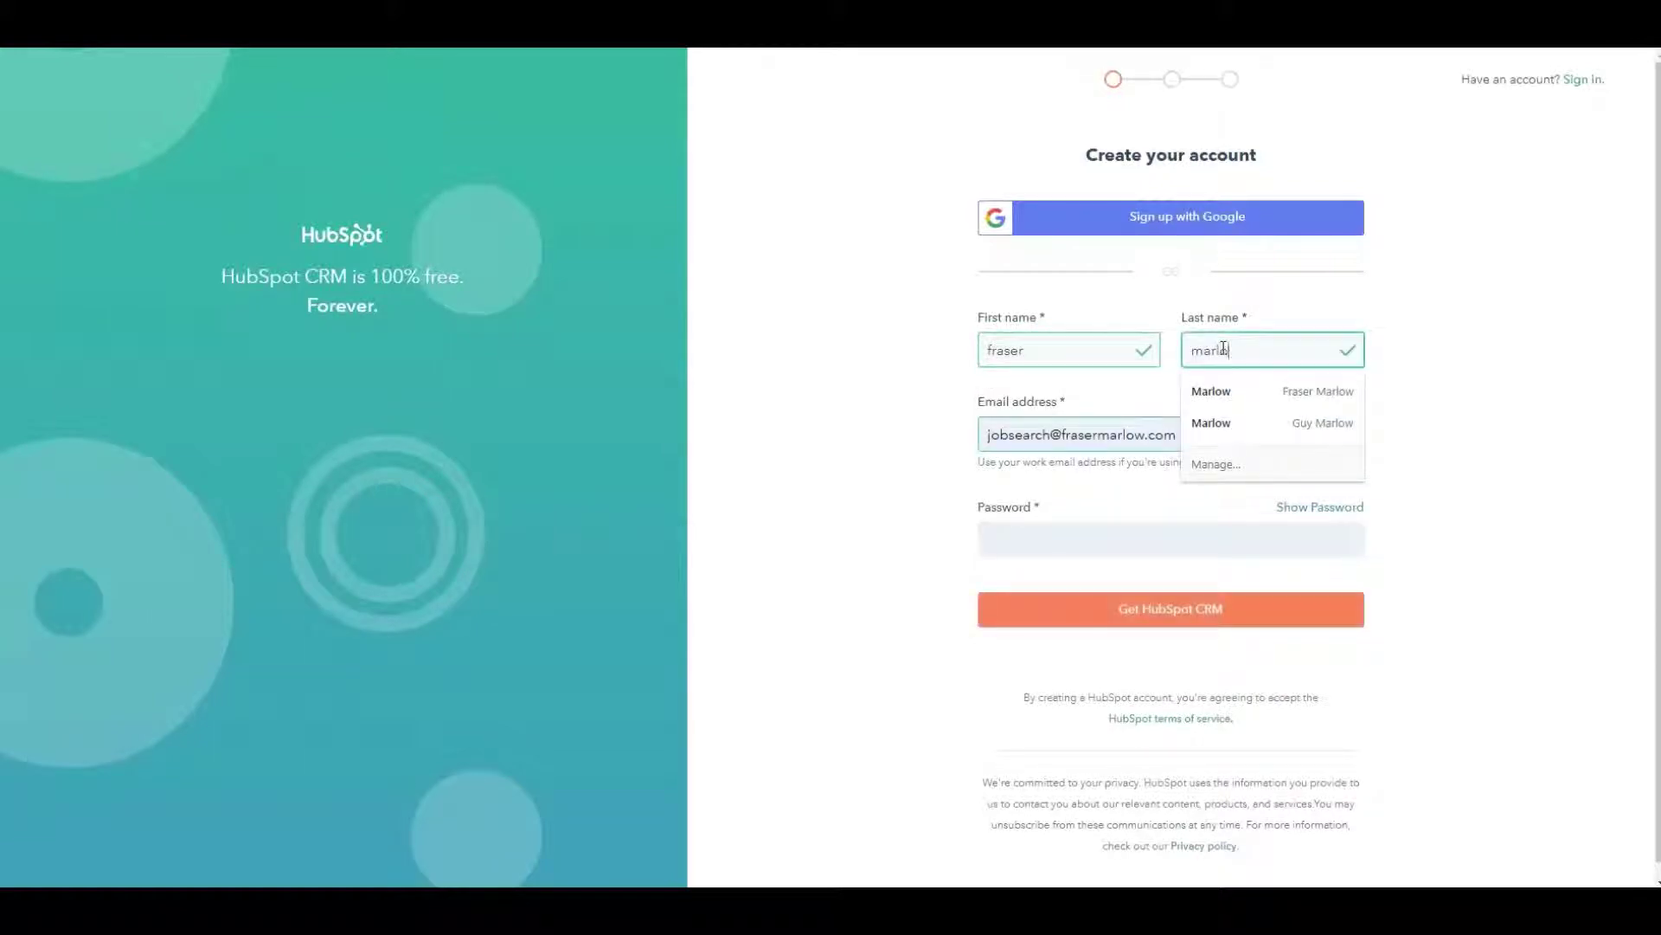
click(1024, 434)
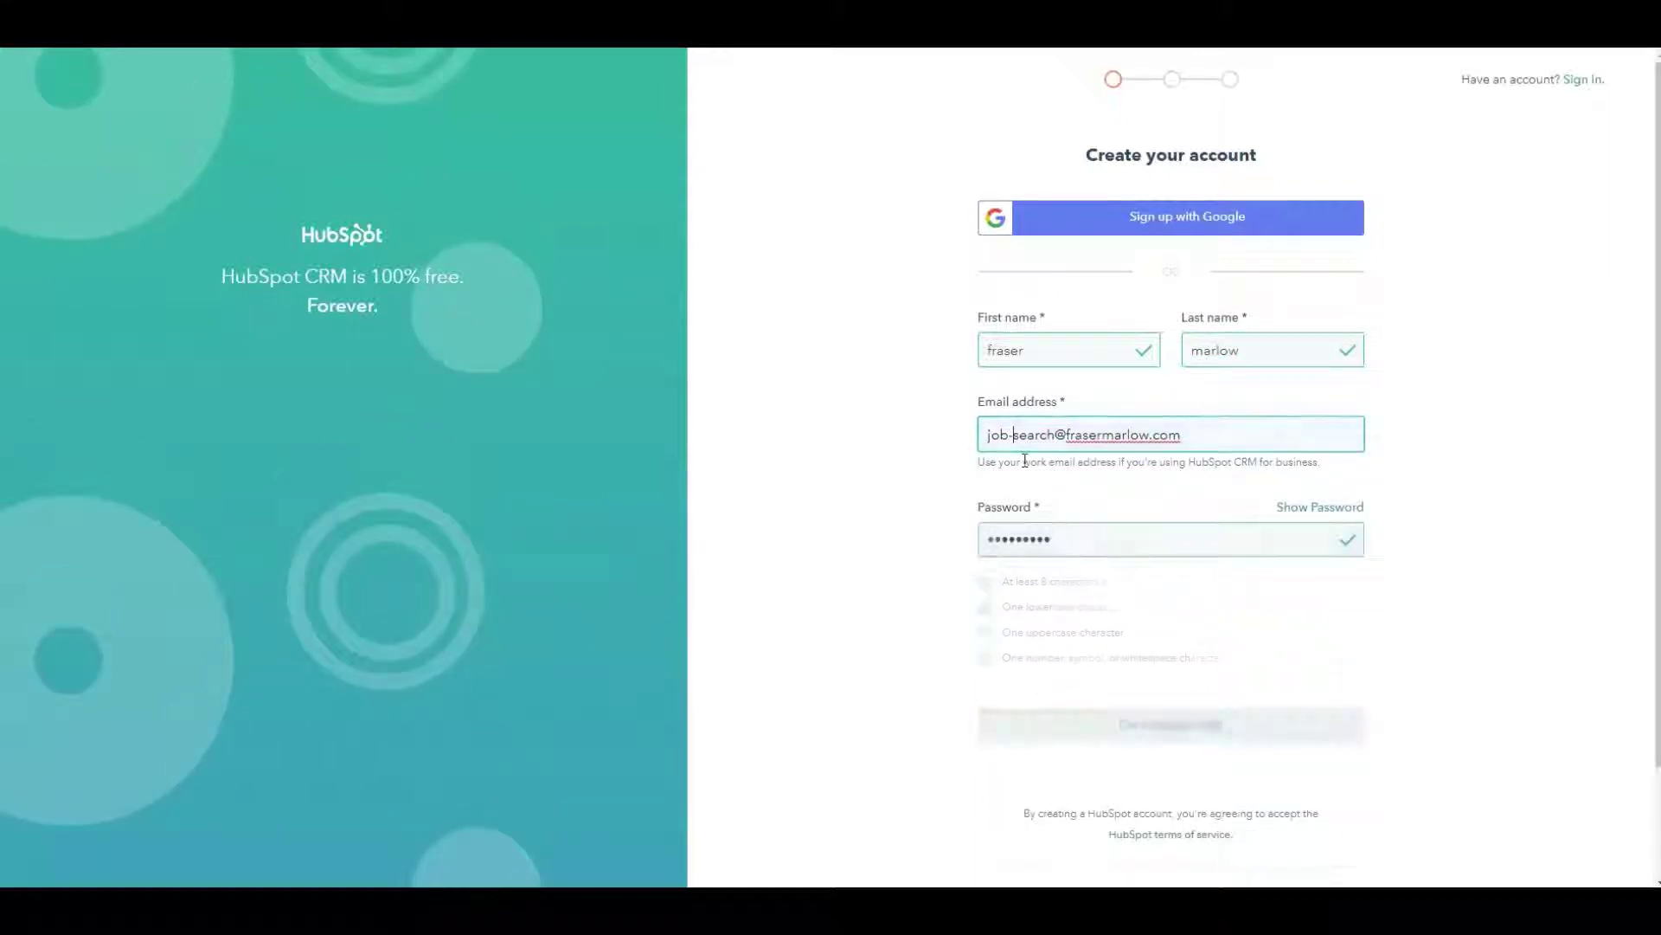
text(-)
click(1197, 542)
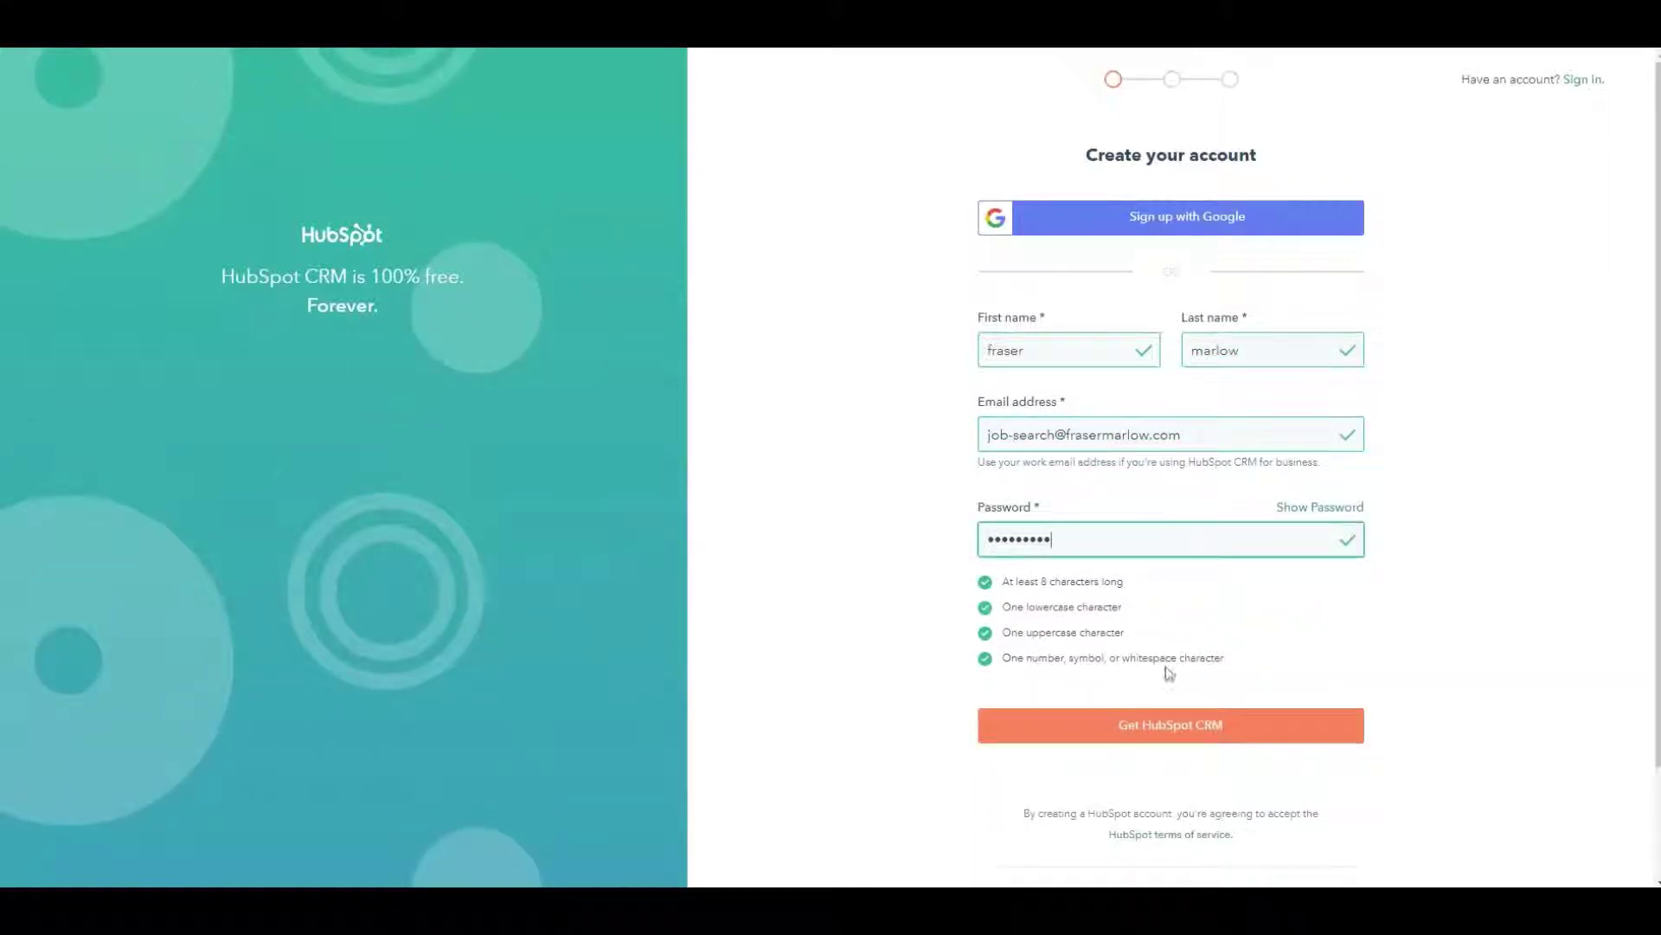
- Submit the account details, let the browser save the password, and save the company name
click(1164, 734)
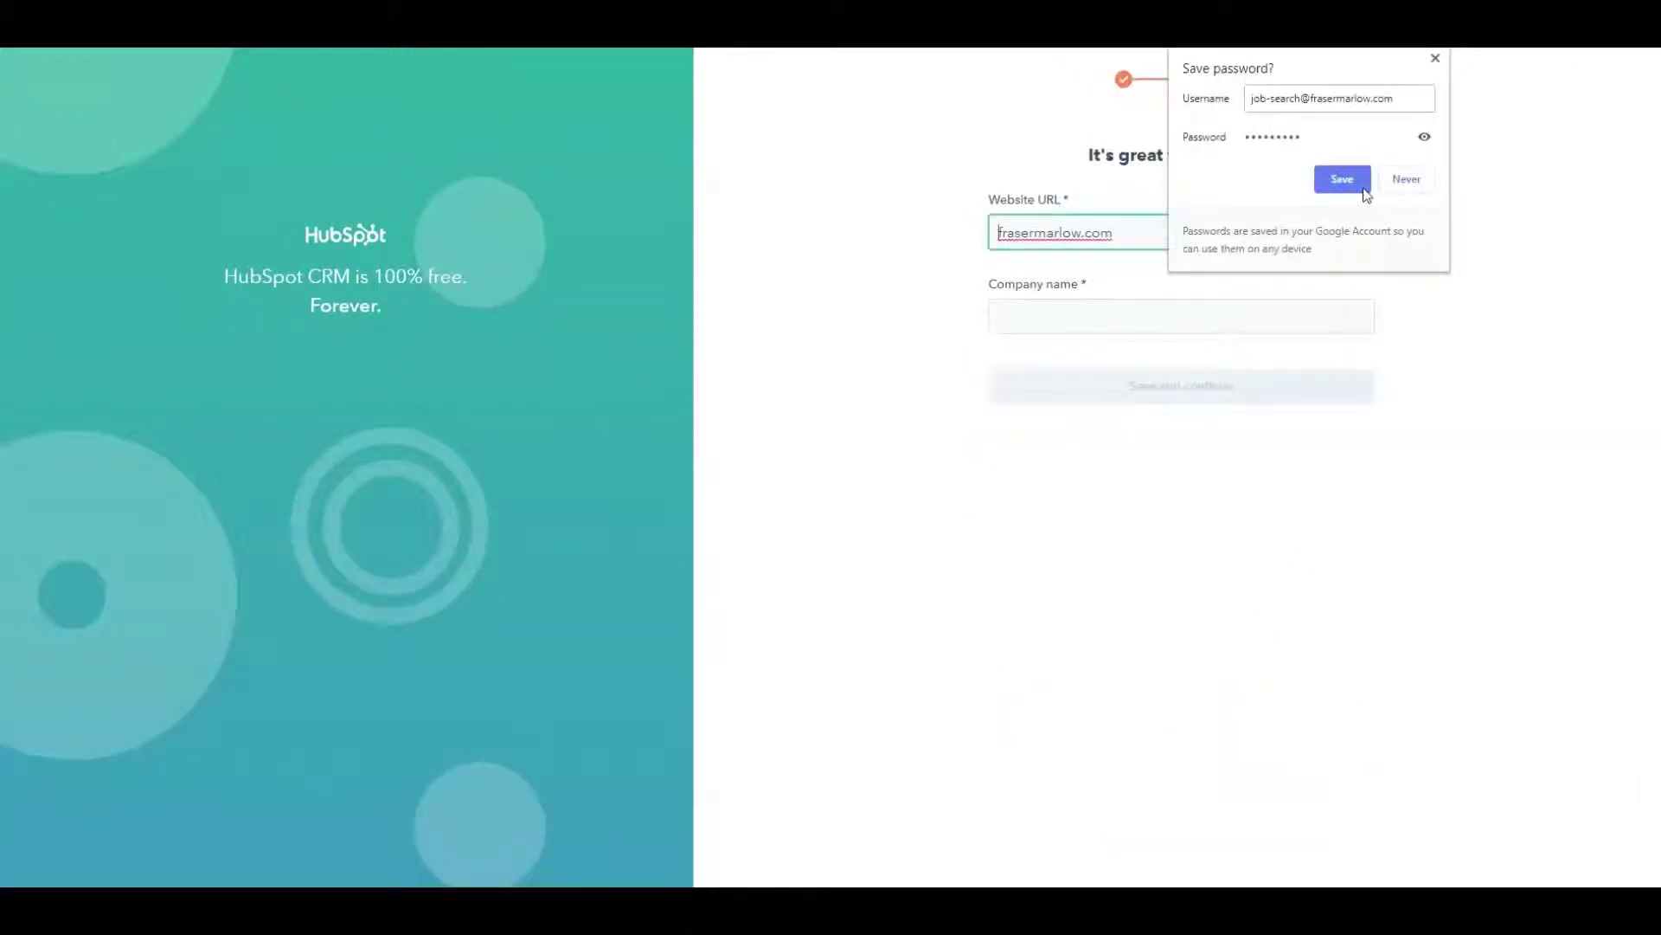
click(1363, 187)
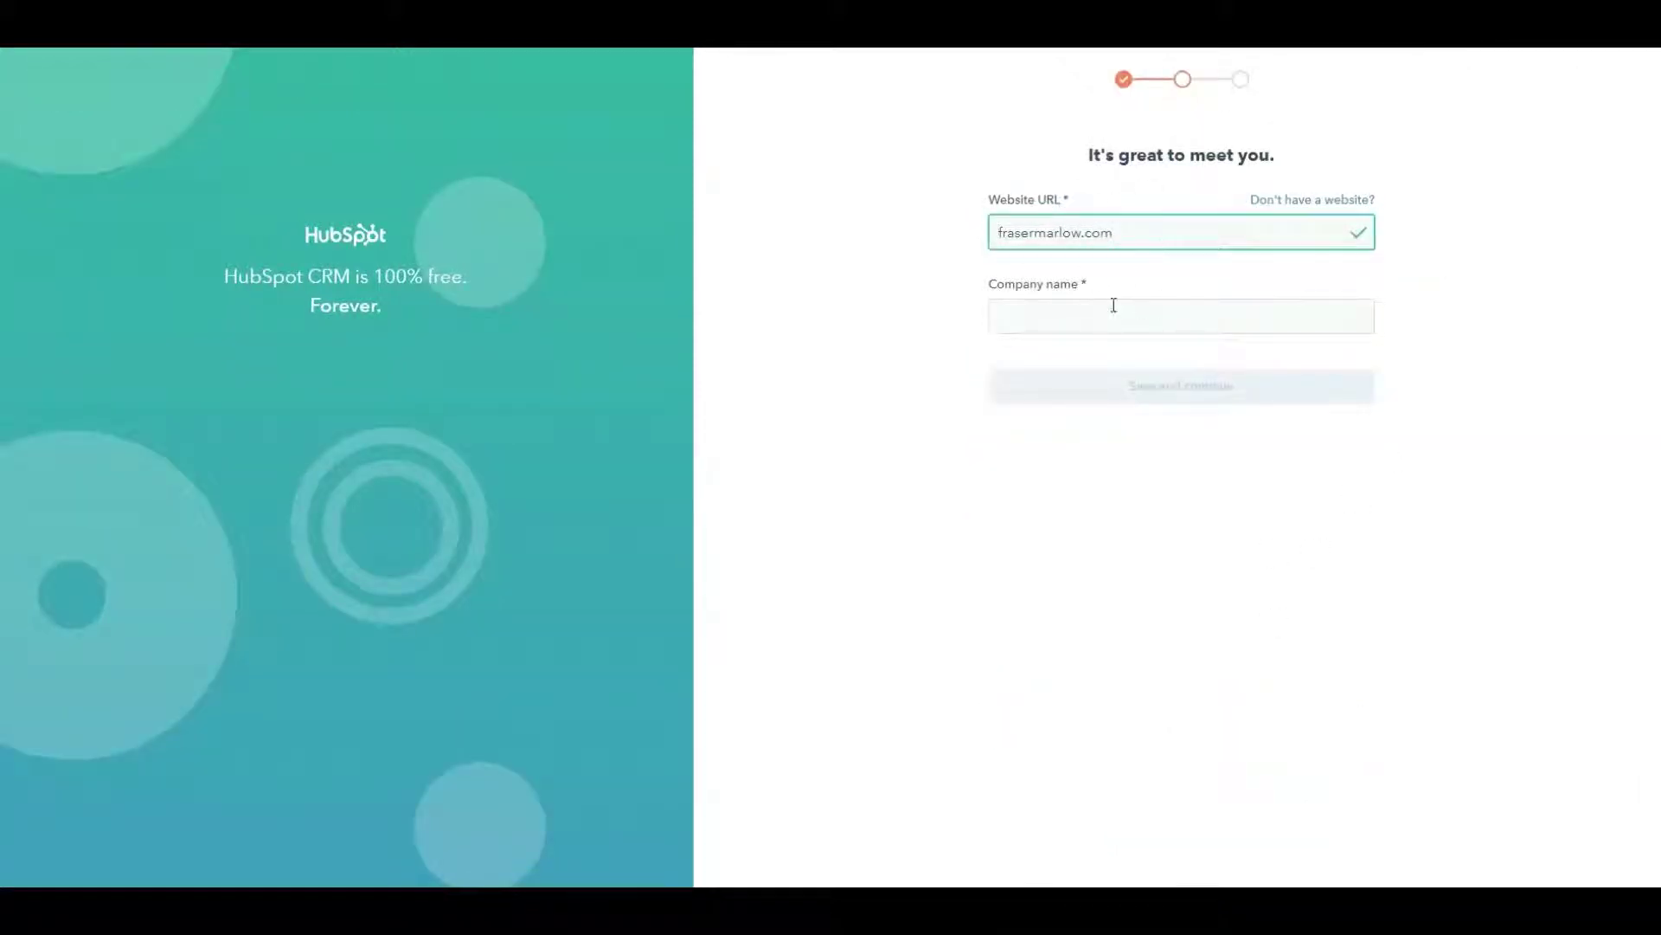
click(1063, 314)
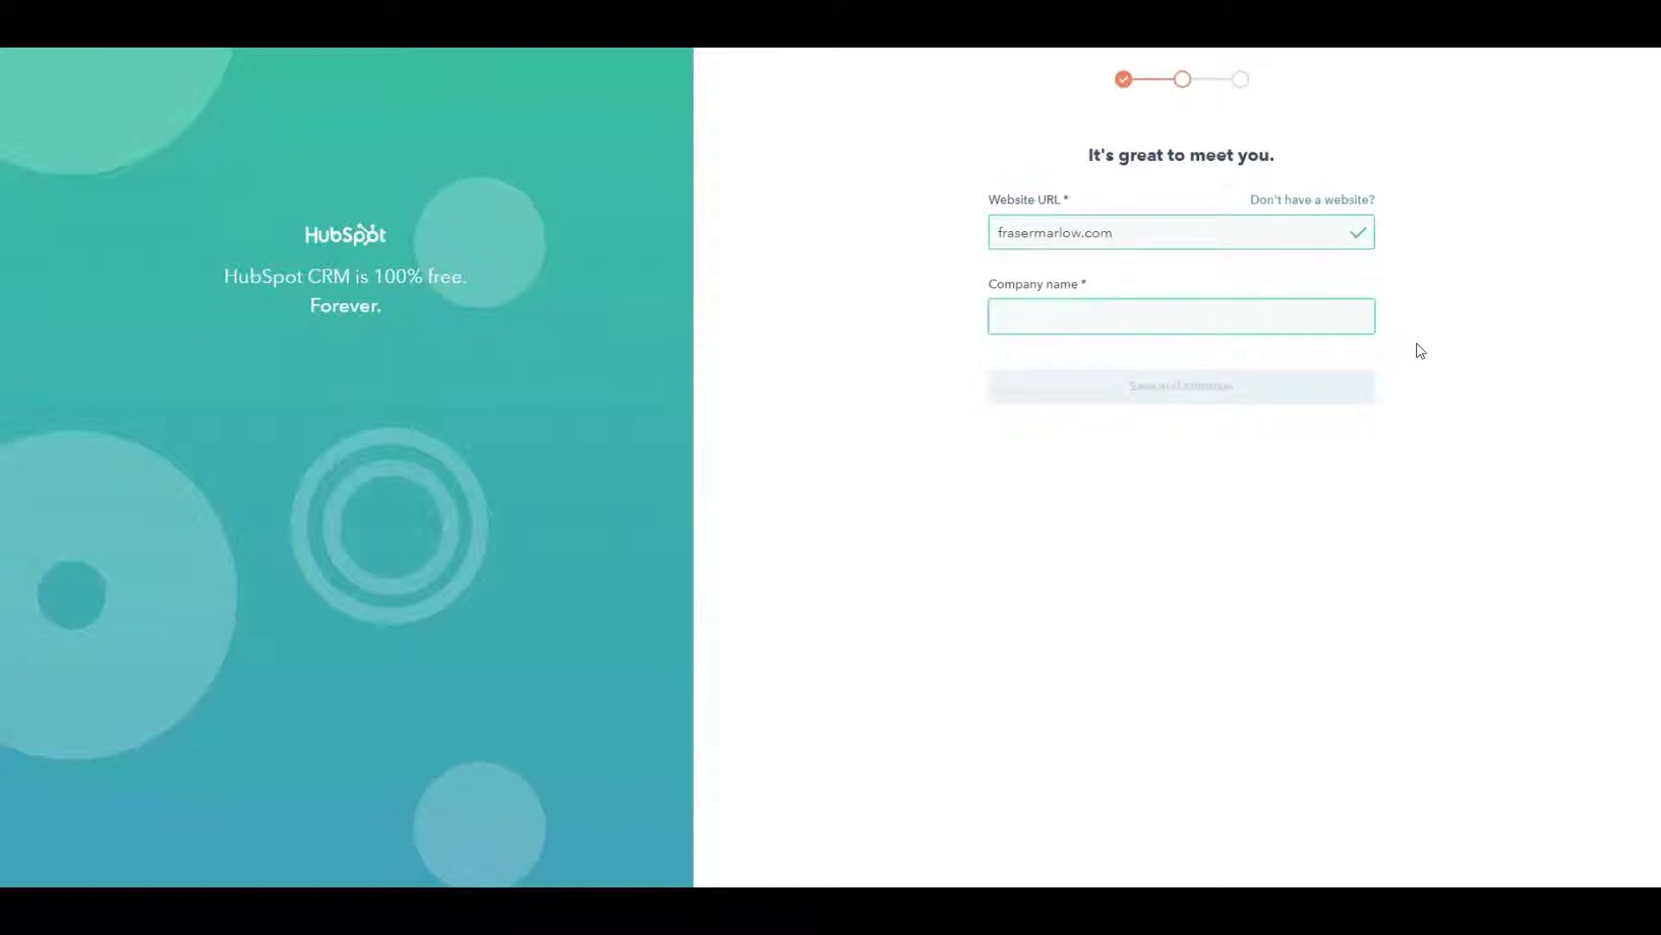
text(Fraser)
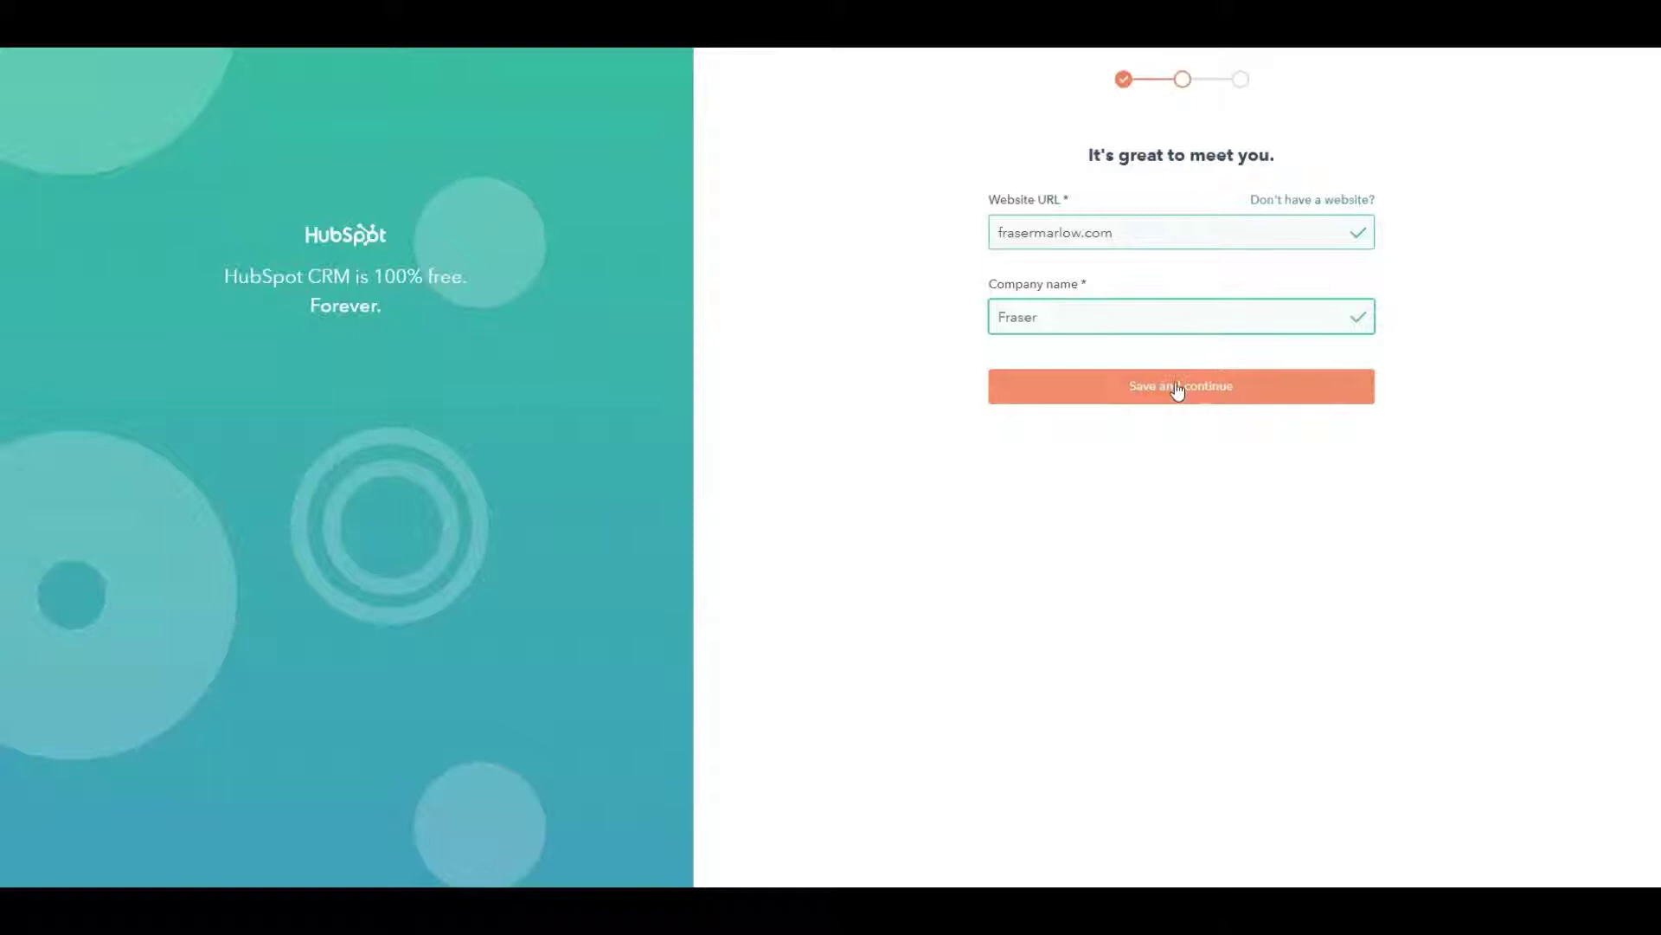
click(1176, 385)
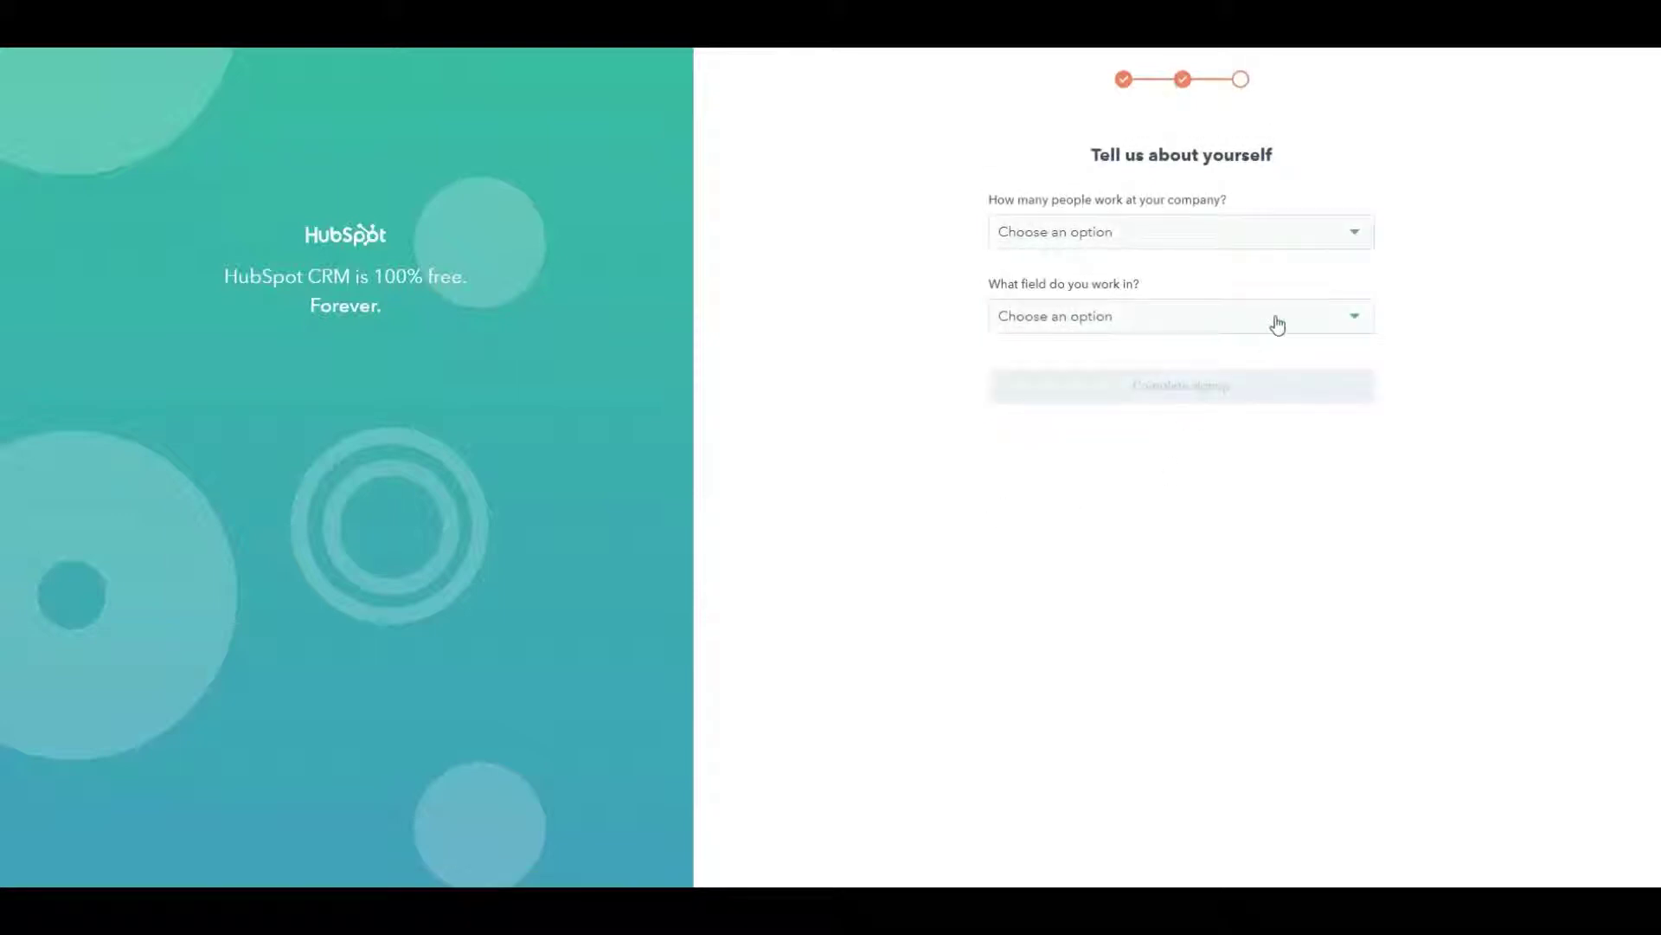
- Set company size 1, field Marketing and role Marketing Director / Manager, then complete signup
click(1359, 245)
click(1106, 273)
click(1227, 318)
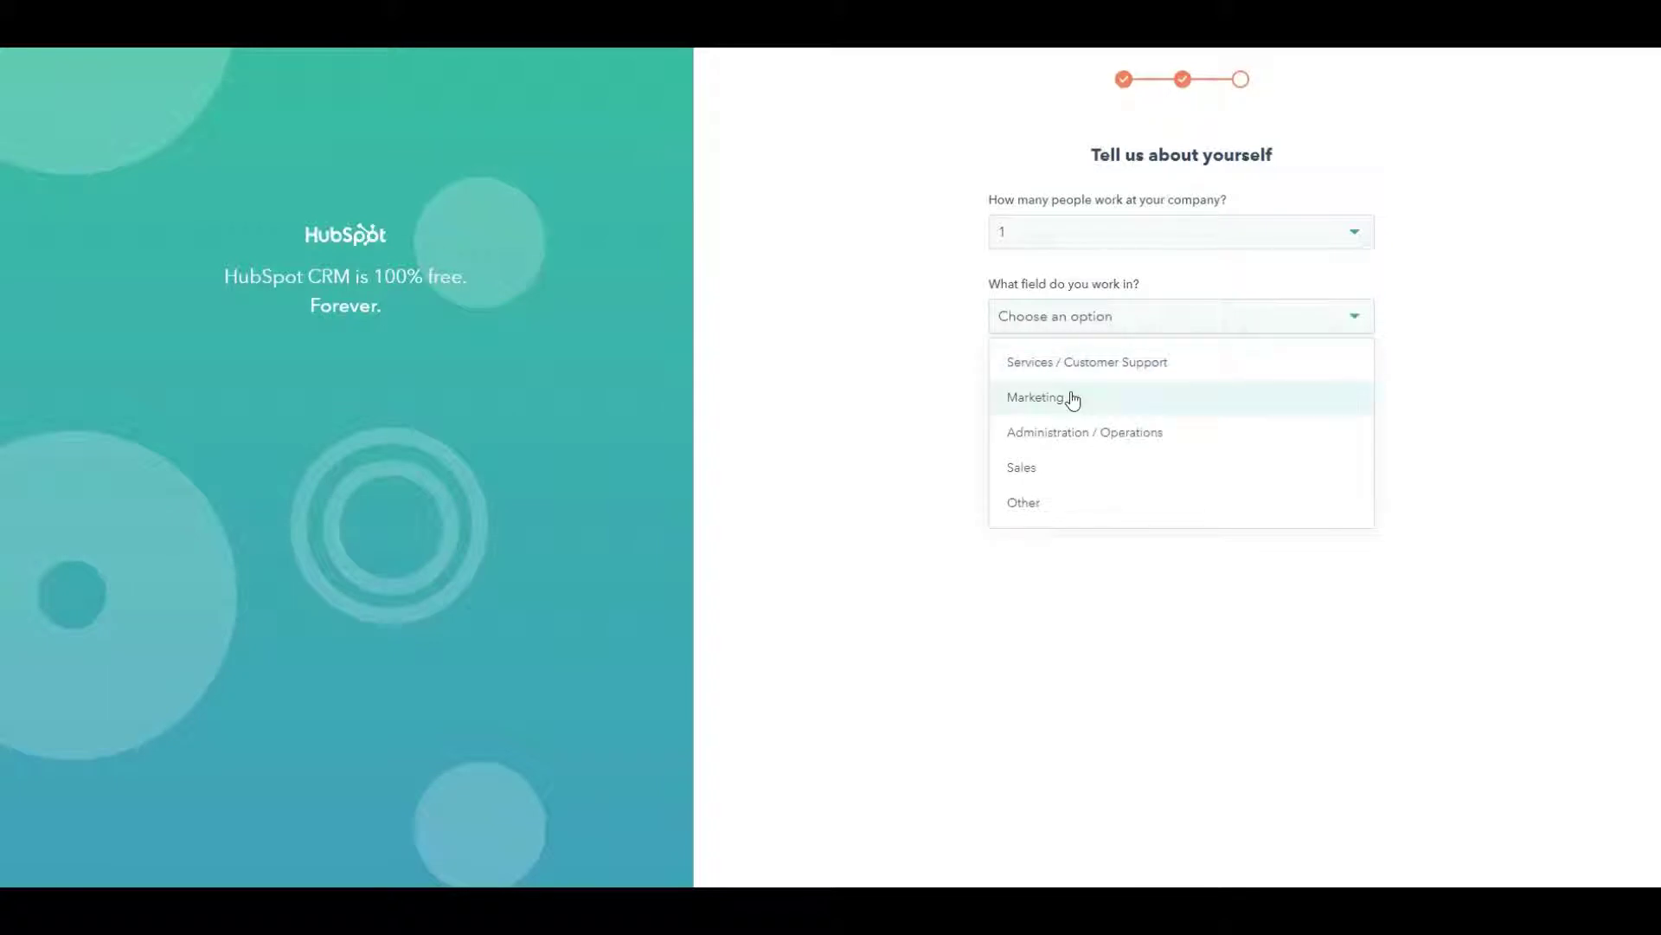
click(1071, 396)
click(1149, 407)
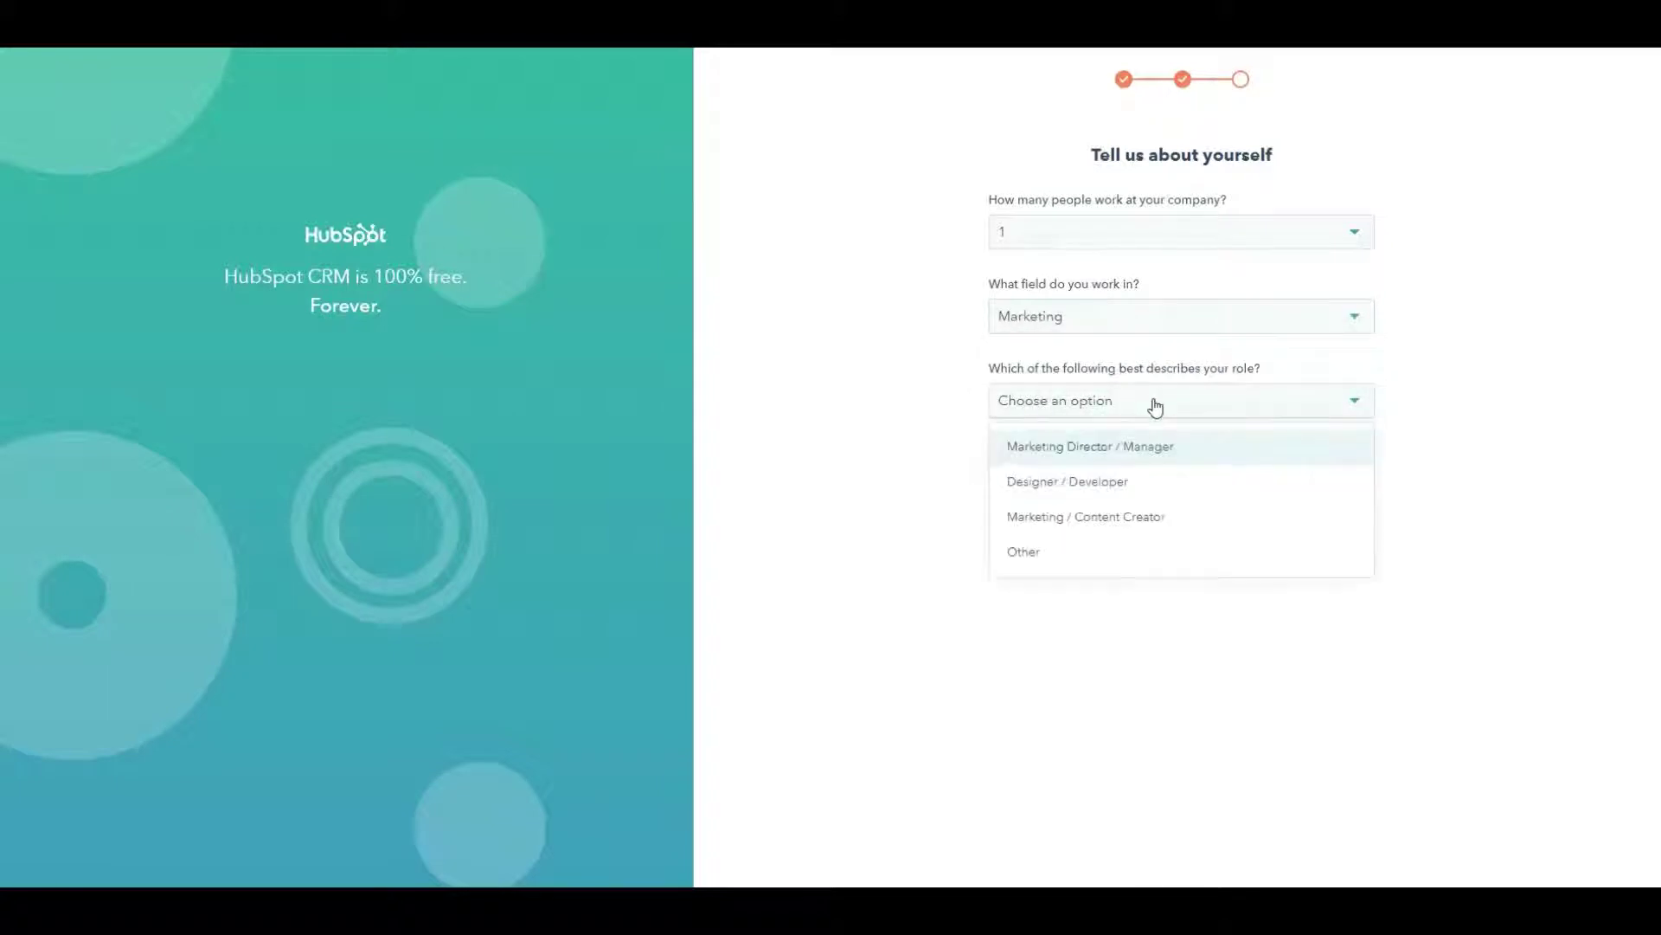
click(1109, 461)
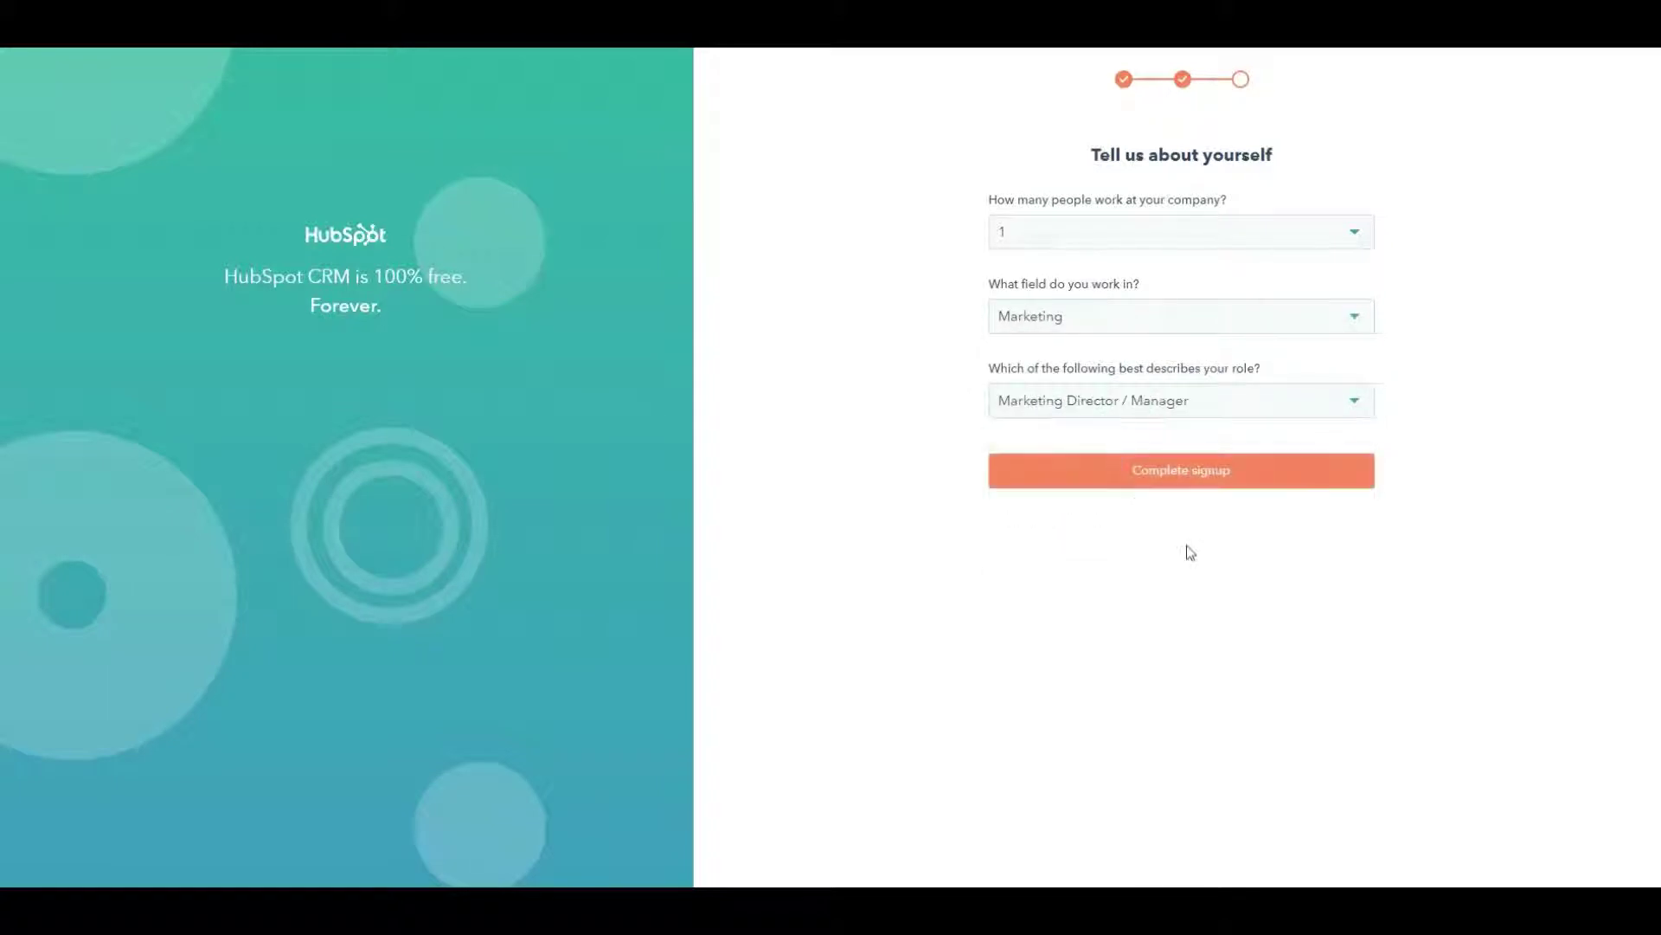
click(1174, 485)
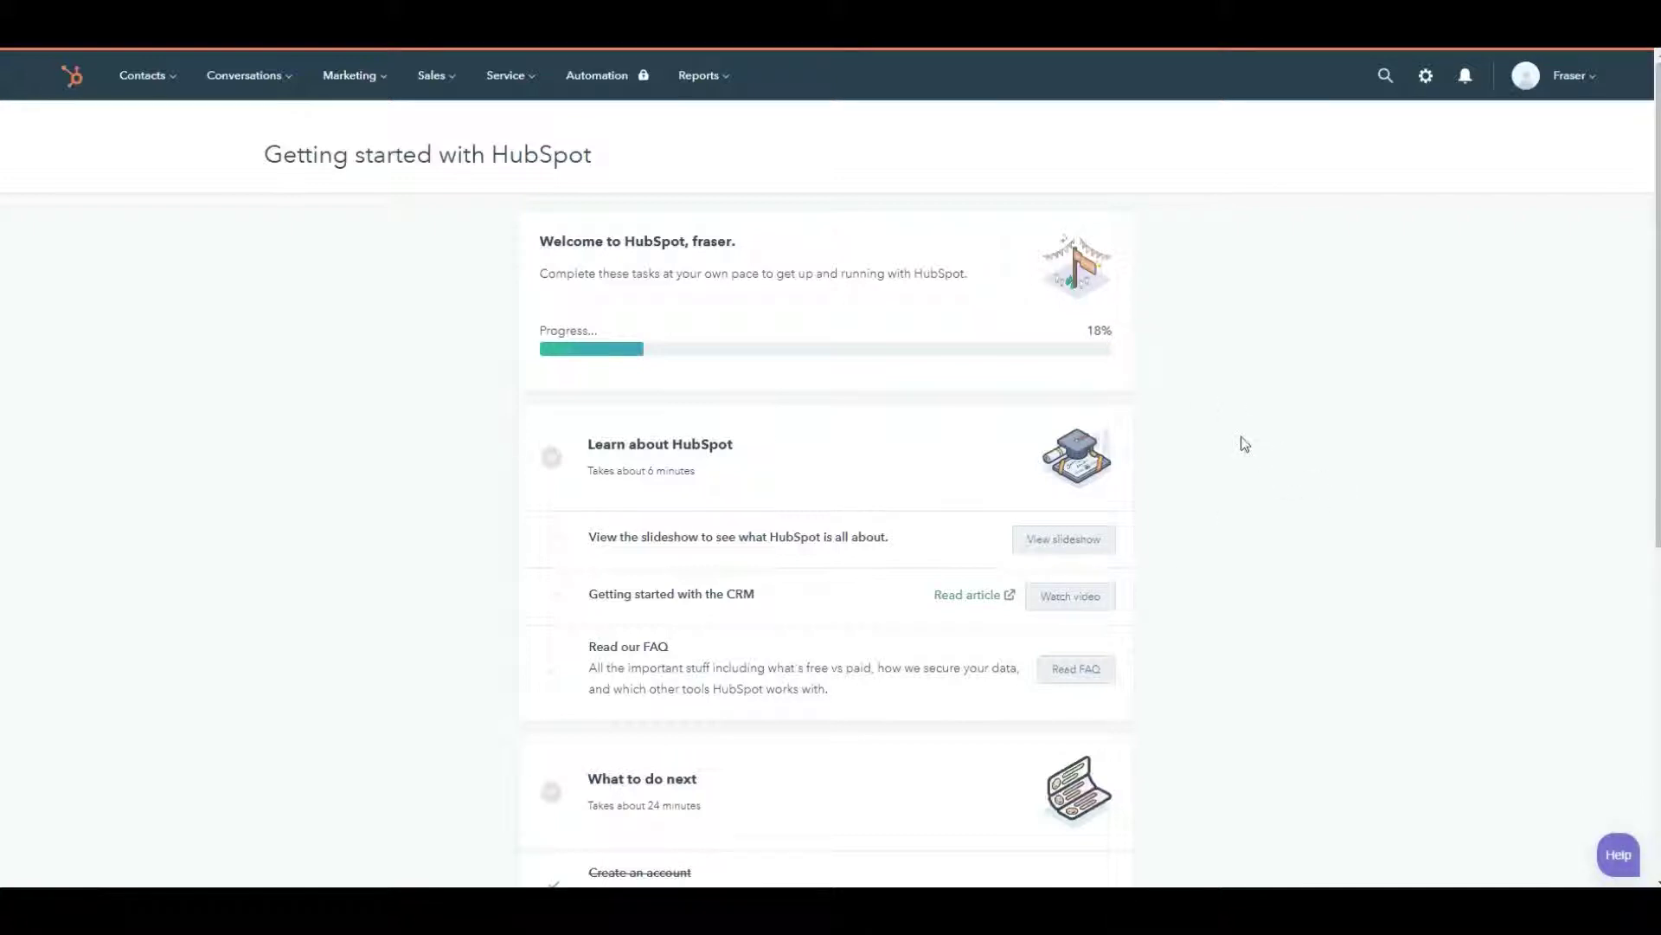
scroll(1160, 443, down, 1)
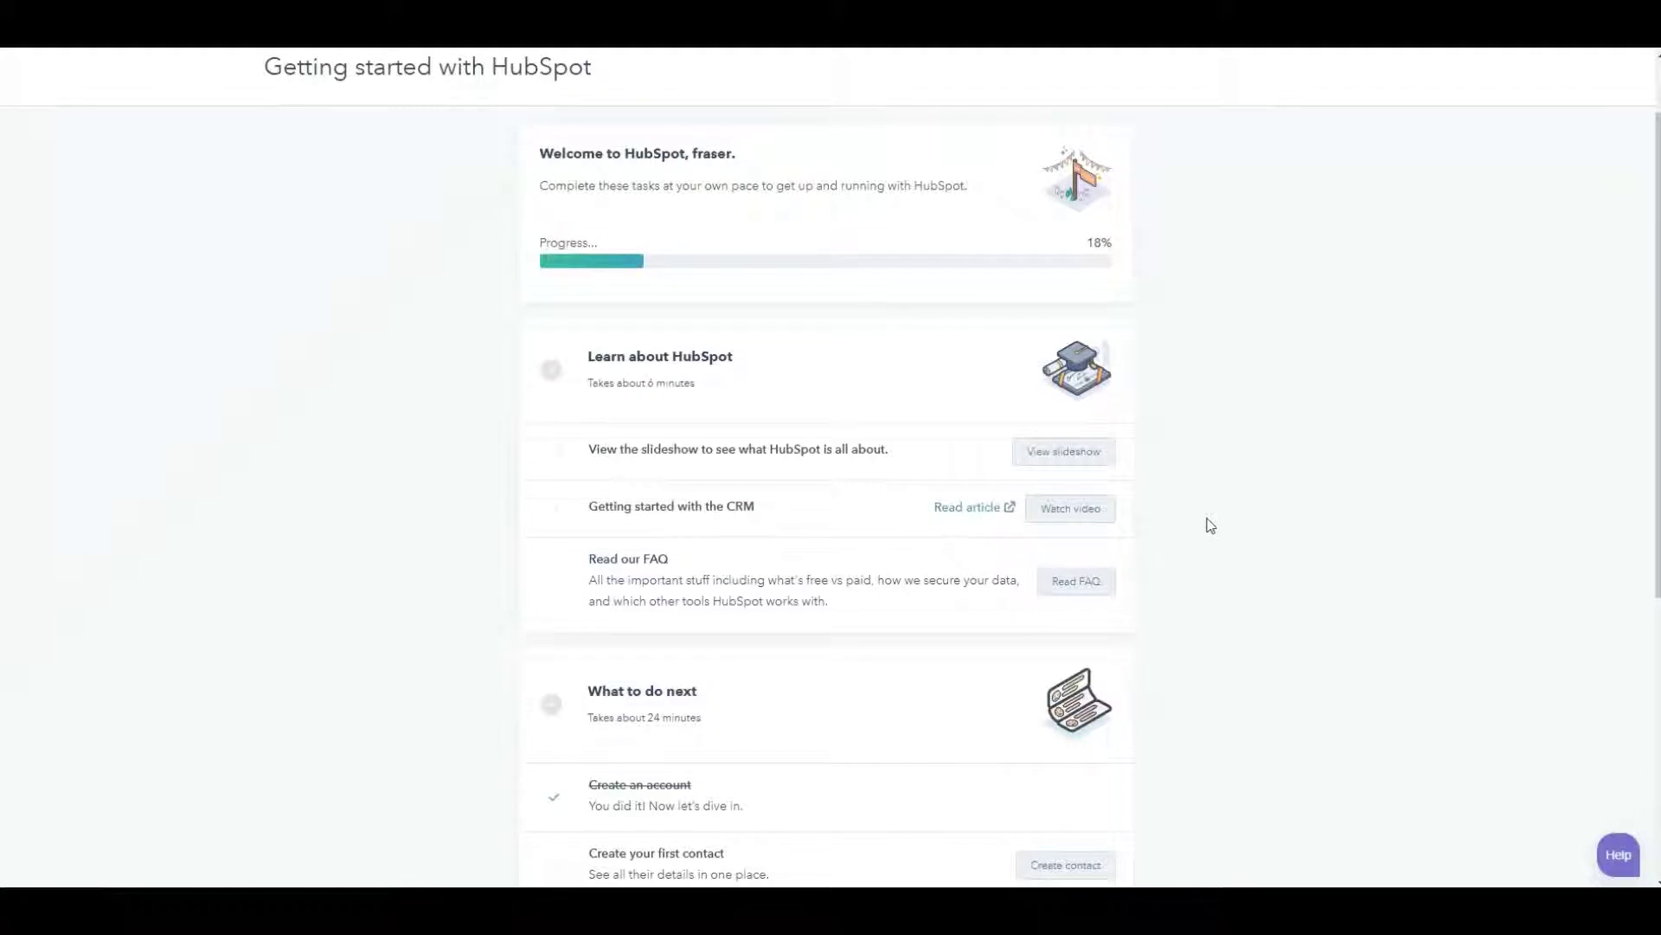
scroll(1207, 525, down, 3)
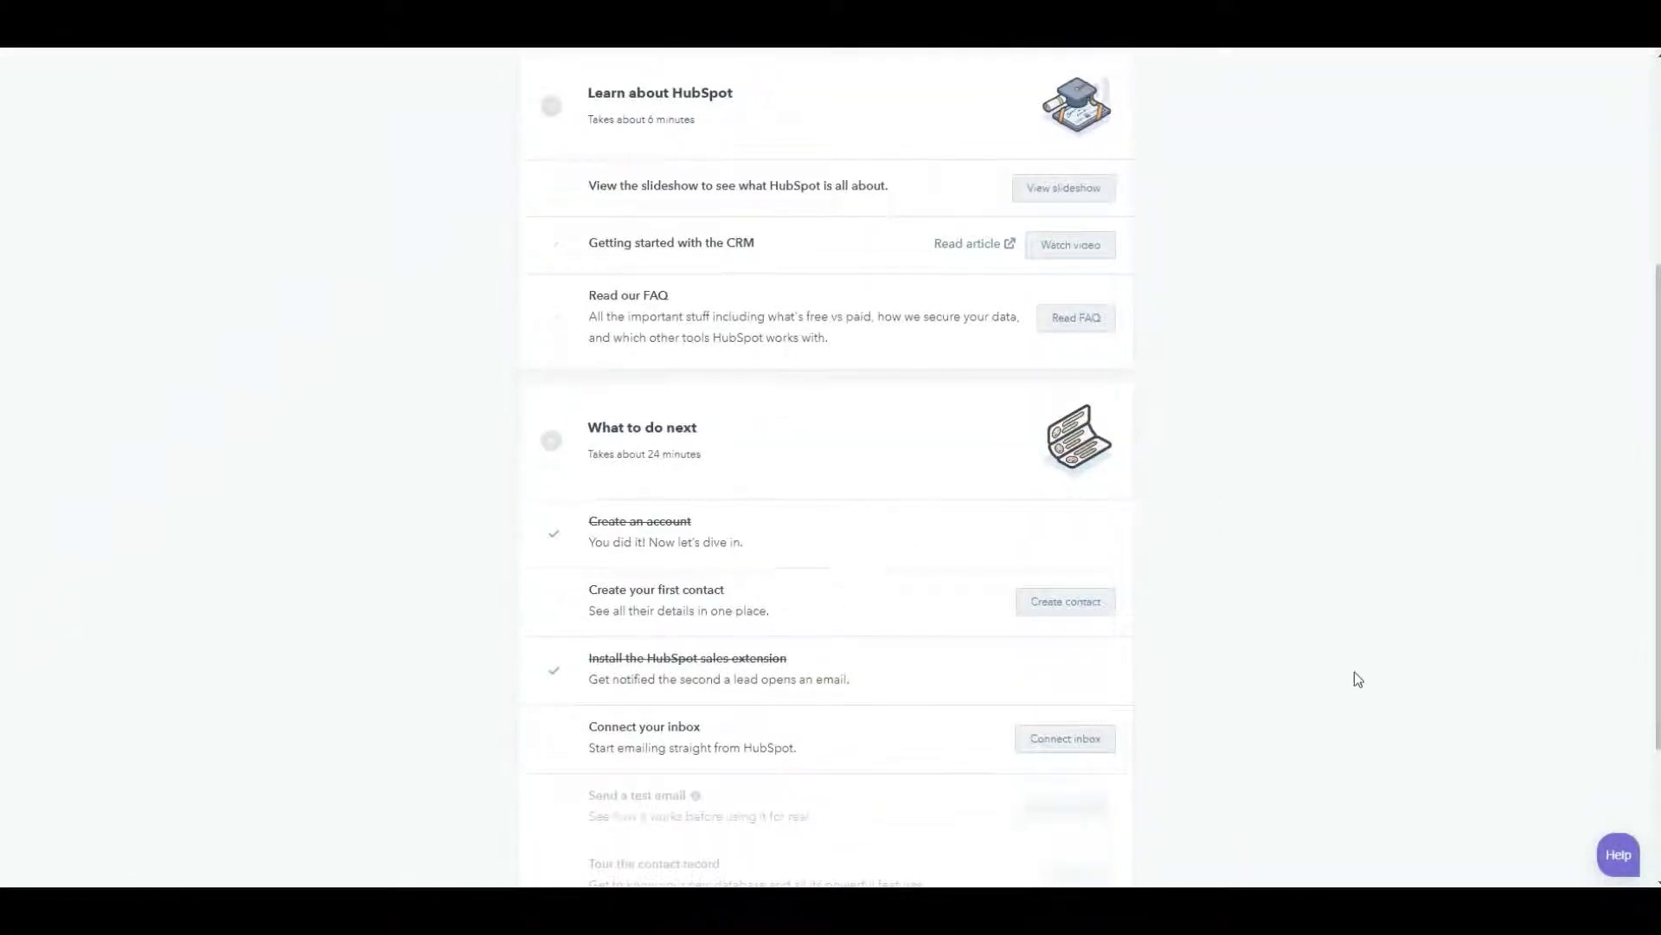
scroll(1385, 641, down, 1)
scroll(1392, 622, down, 2)
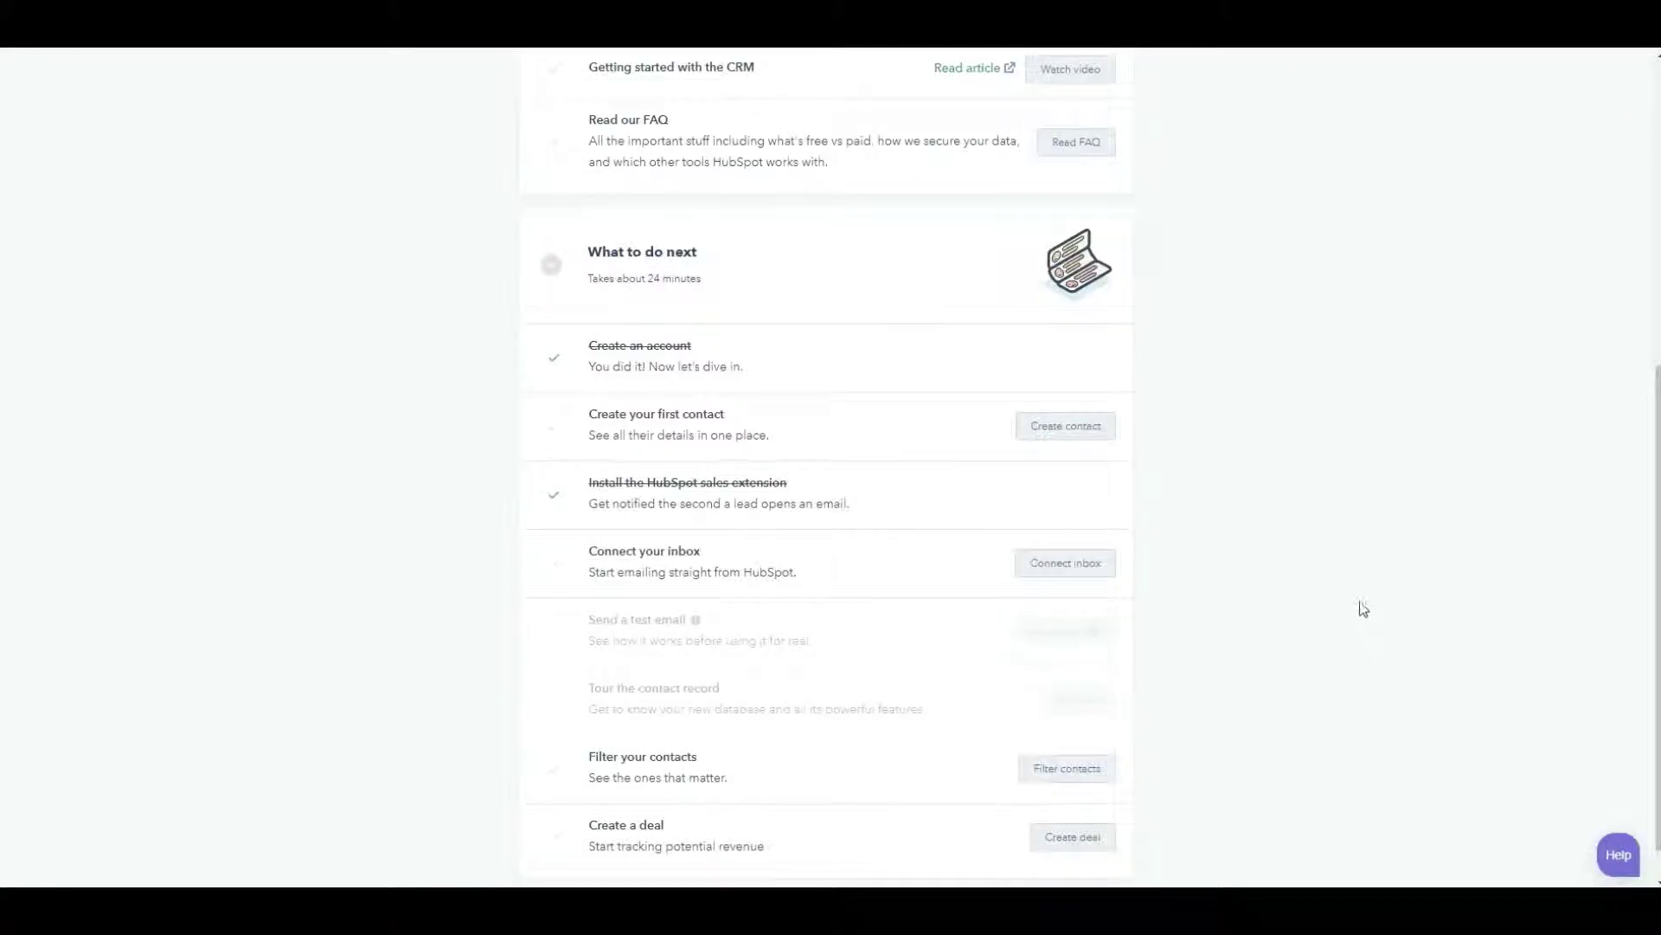
scroll(1352, 606, up, 6)
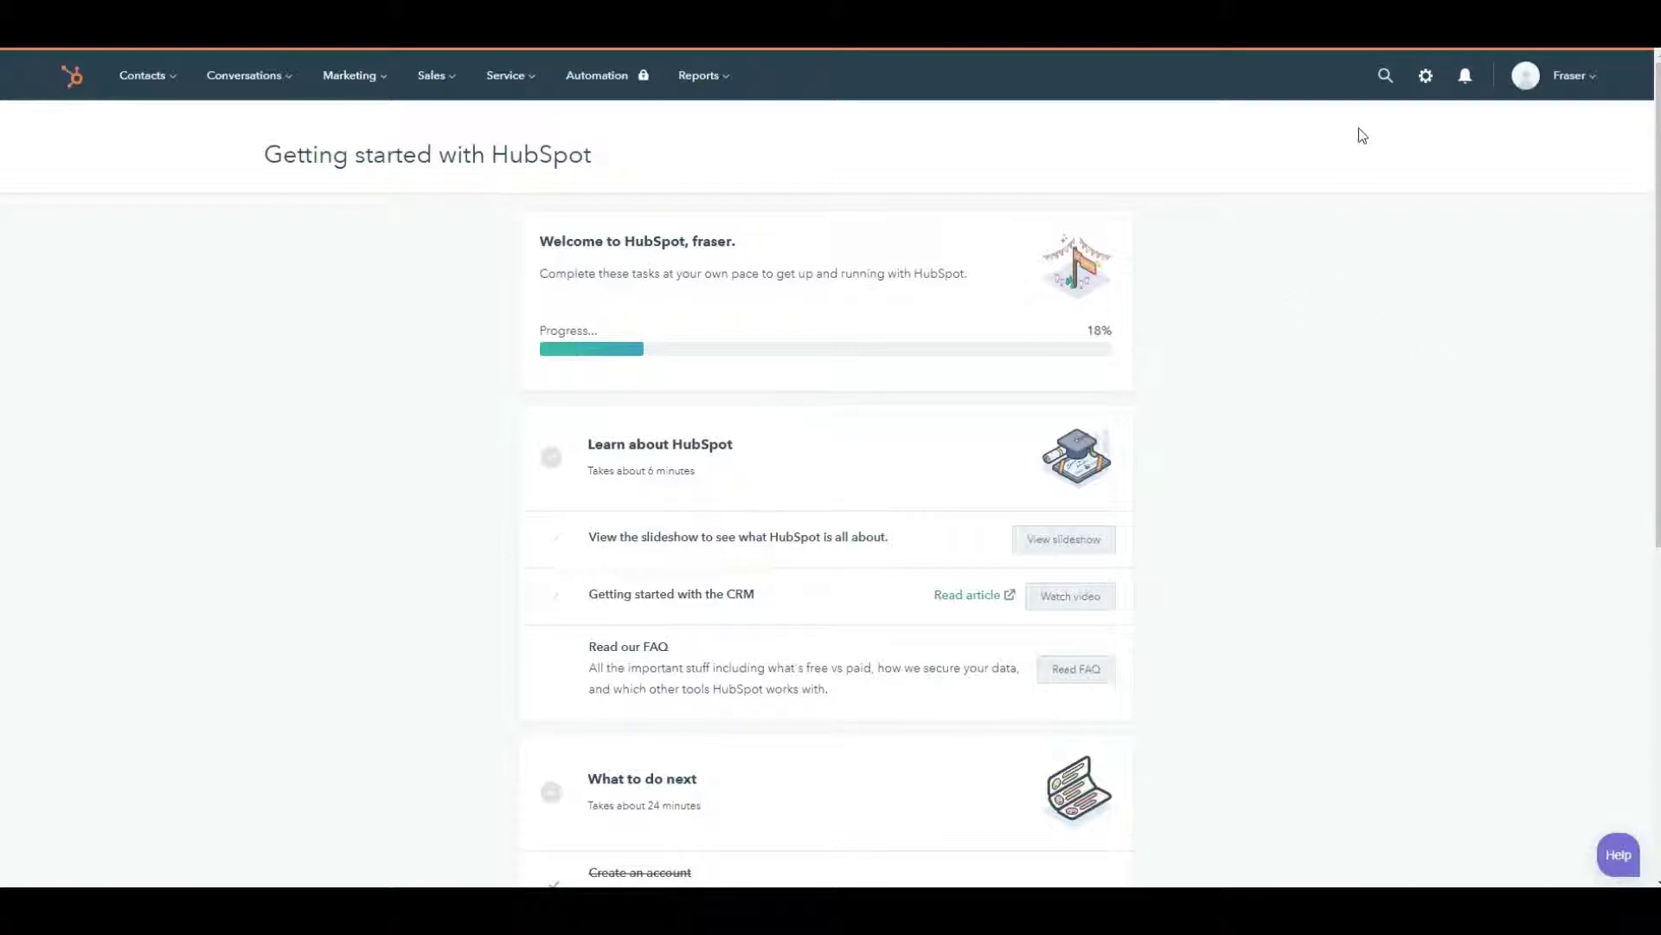
- Go to the account settings and expand the Sales section to reach the Deals pipeline settings
click(1426, 78)
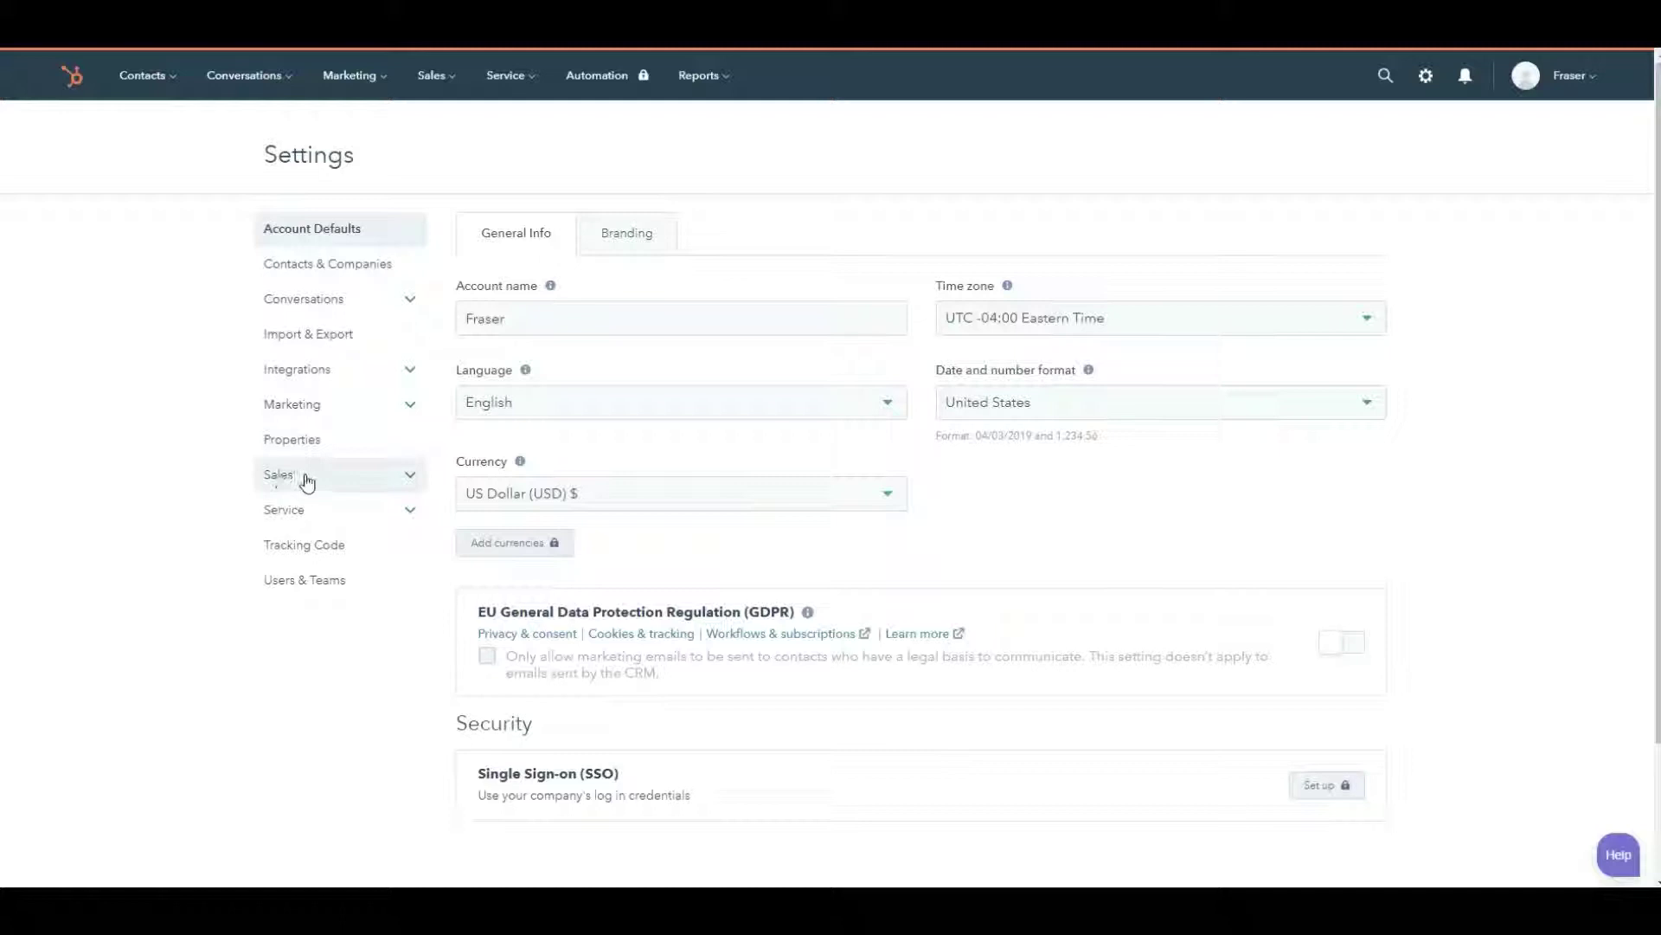
click(333, 488)
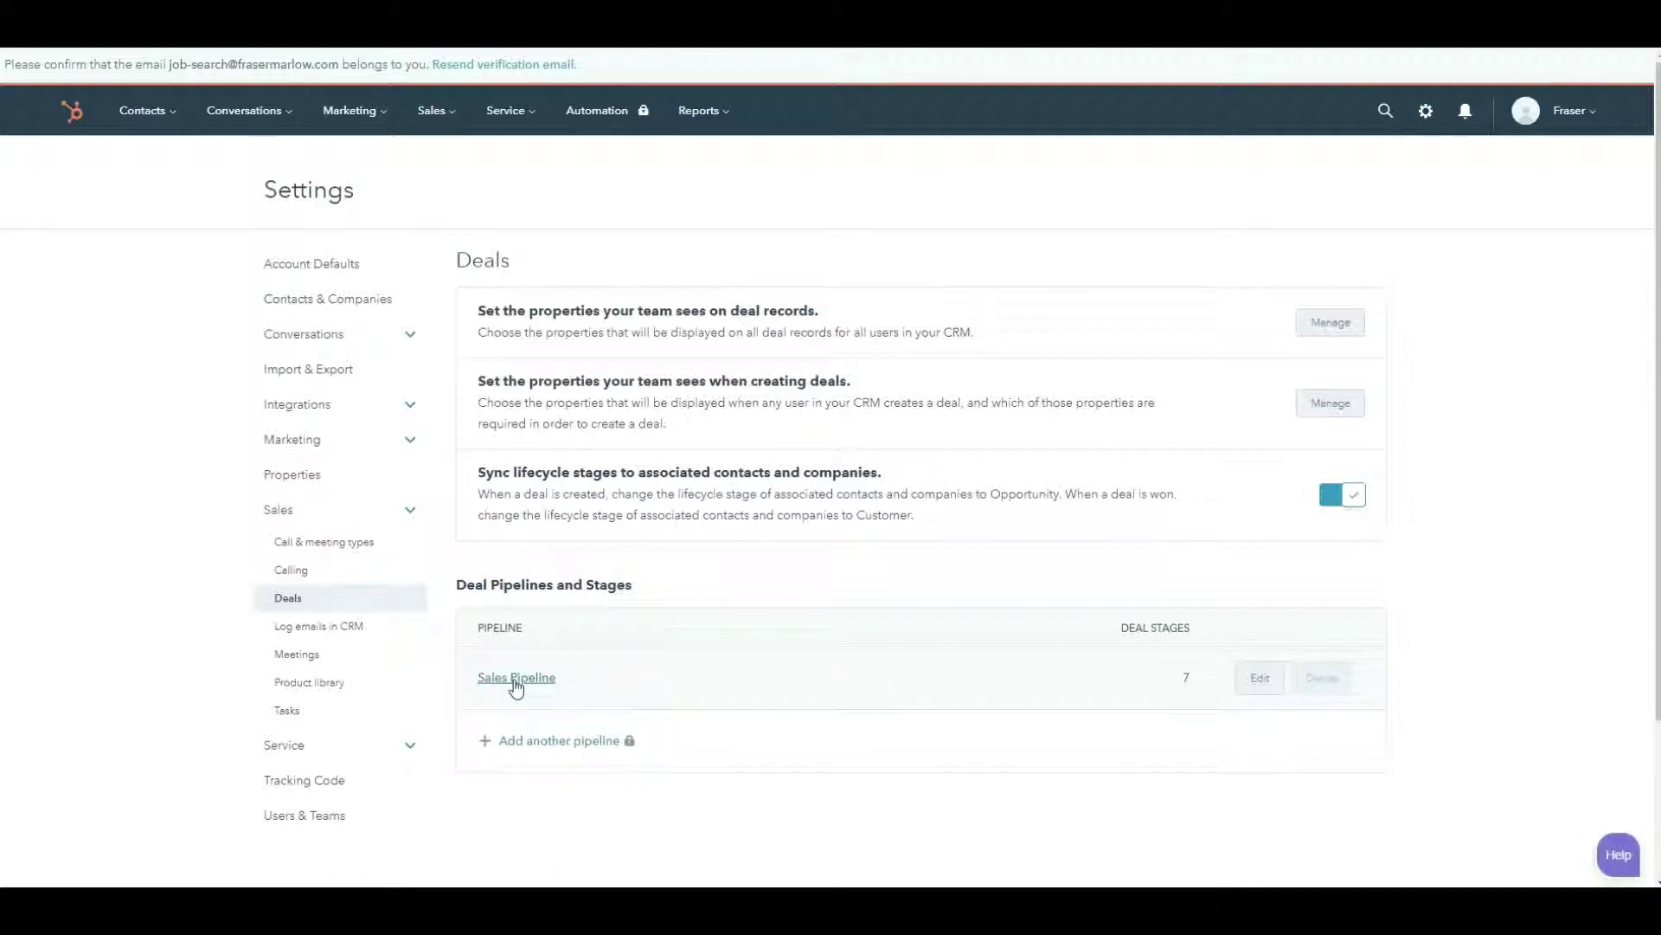
- Rename Appointment Scheduled to Job identified with a 5% win probability
click(516, 680)
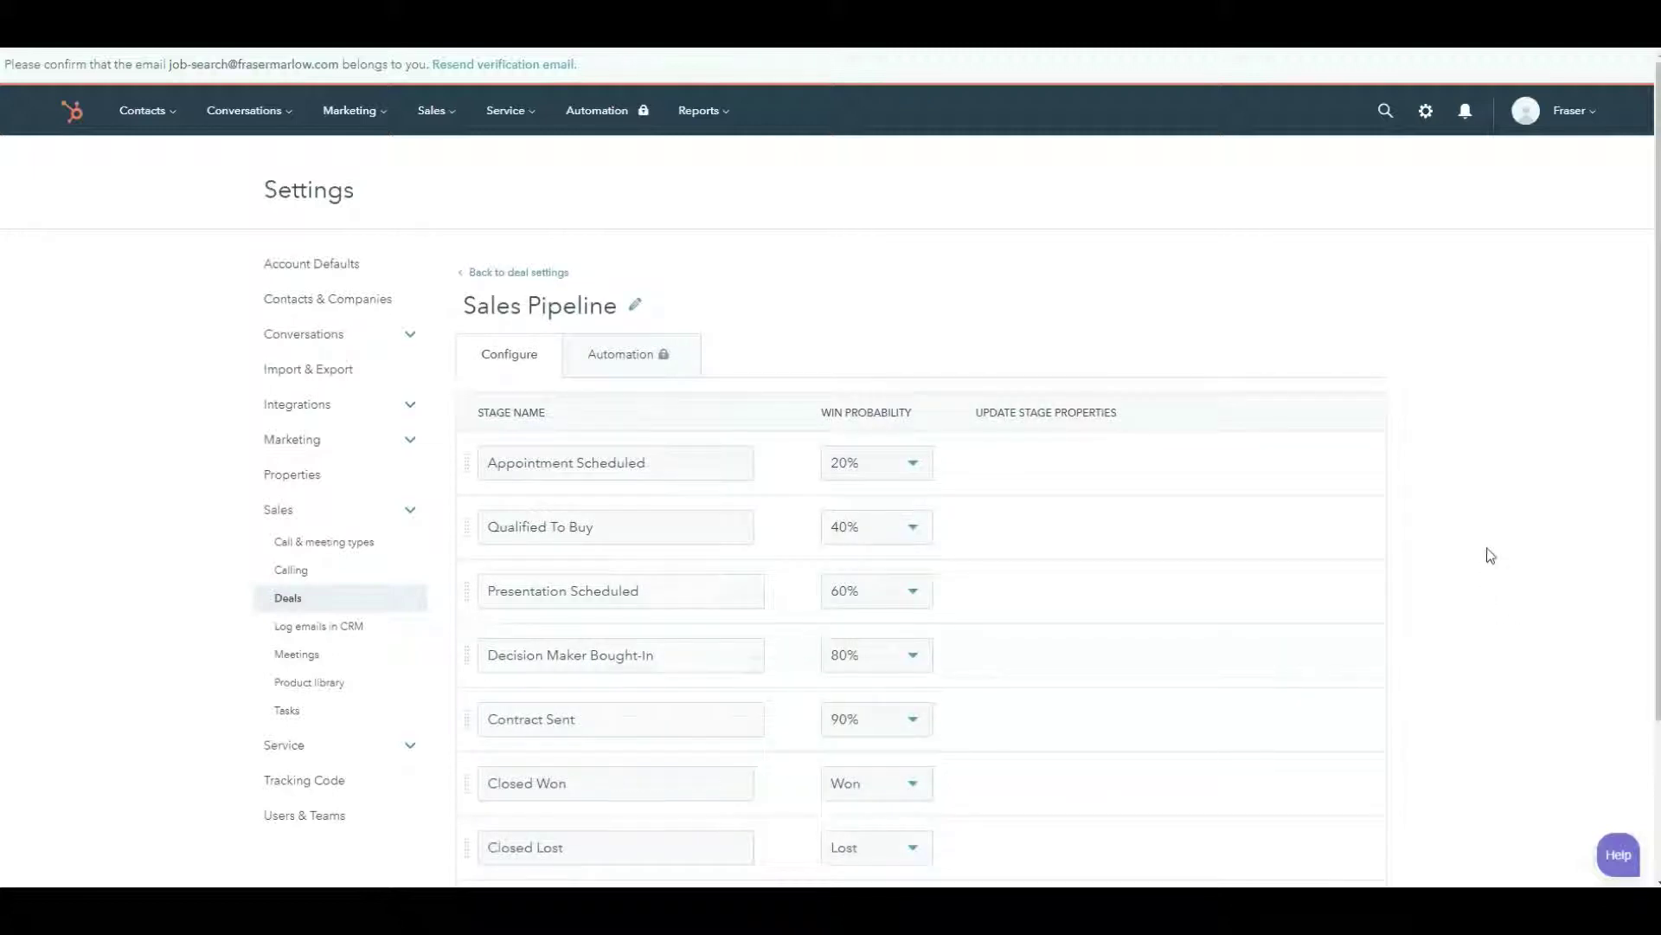
scroll(1492, 547, down, 1)
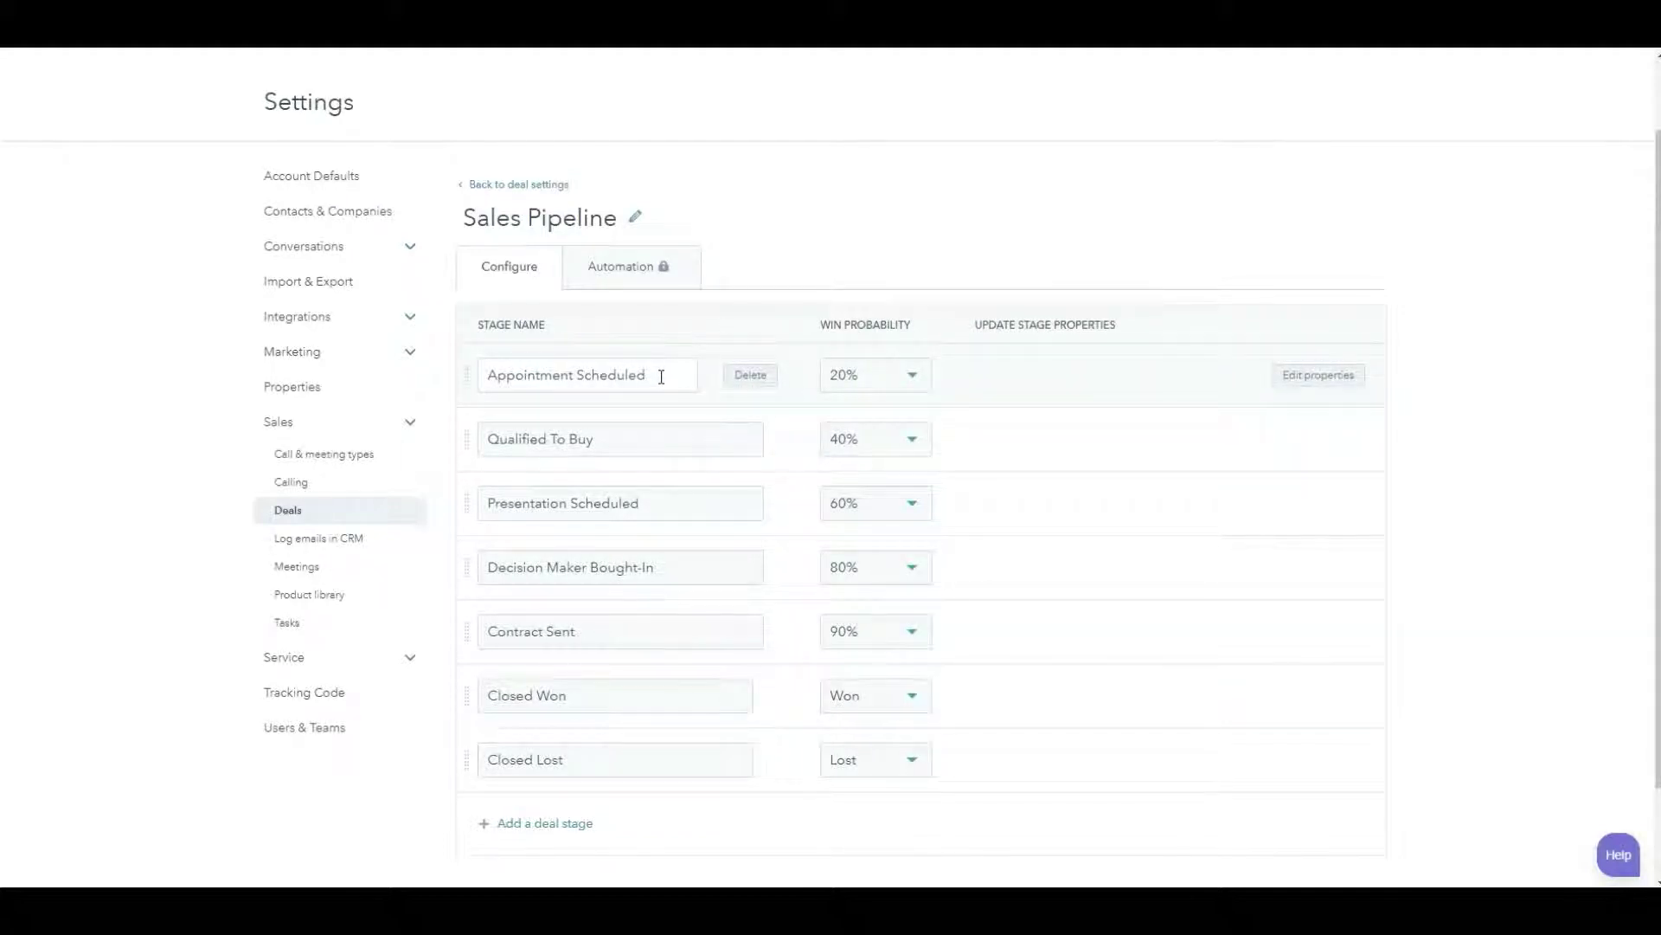
drag(664, 375, 470, 370)
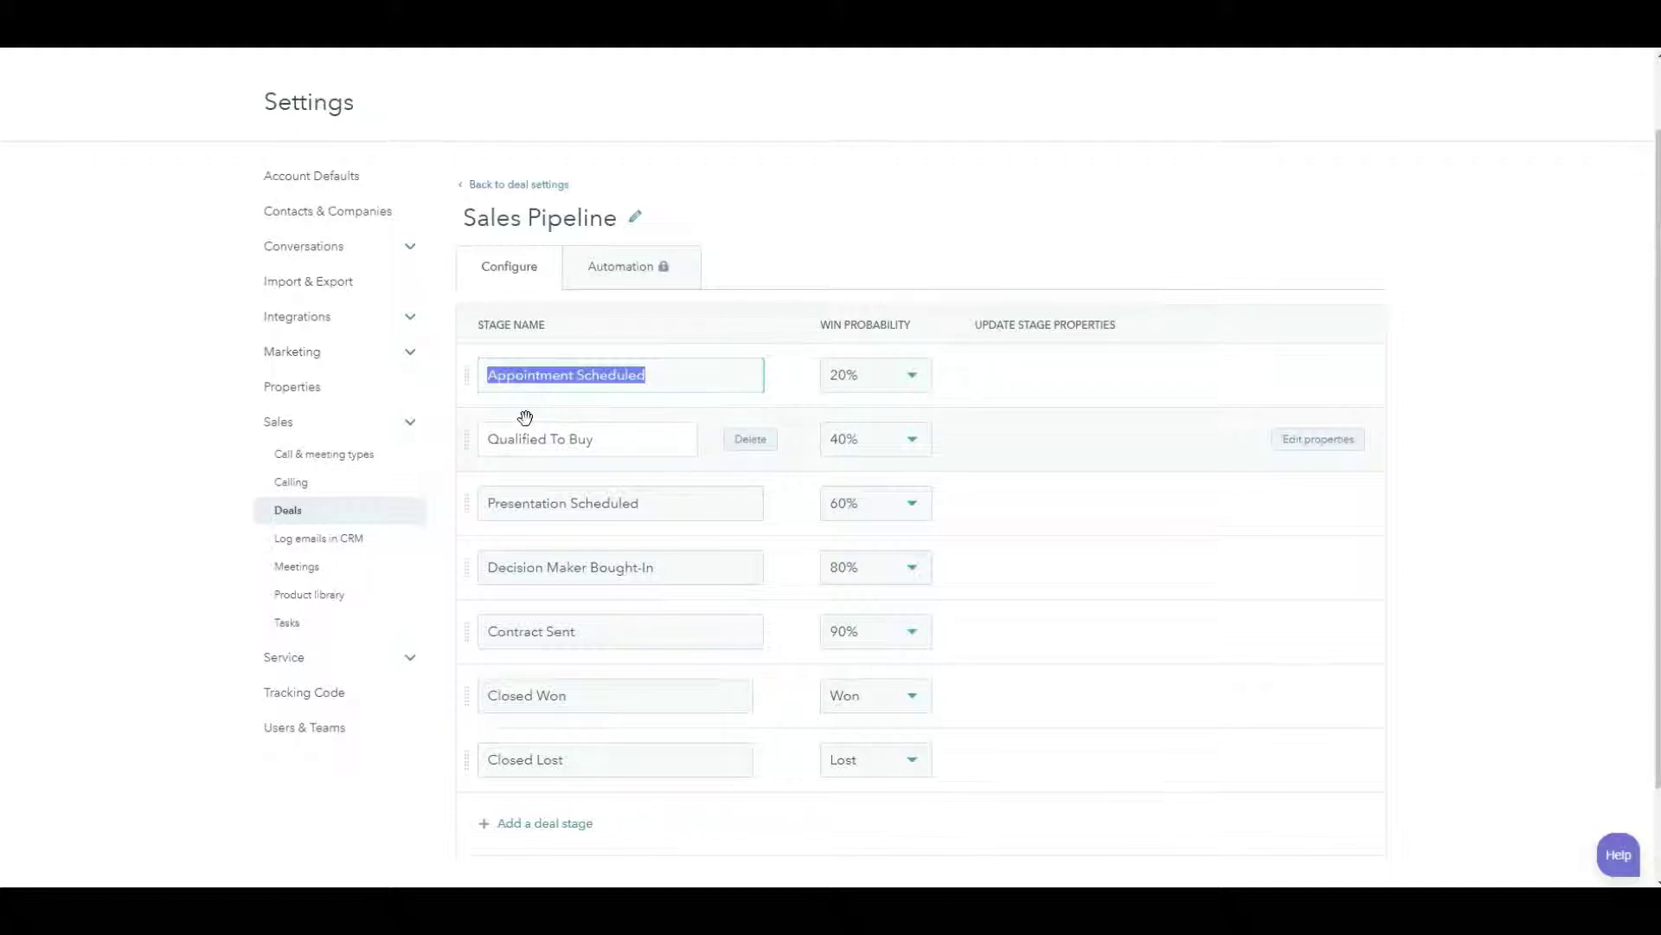
text(J)
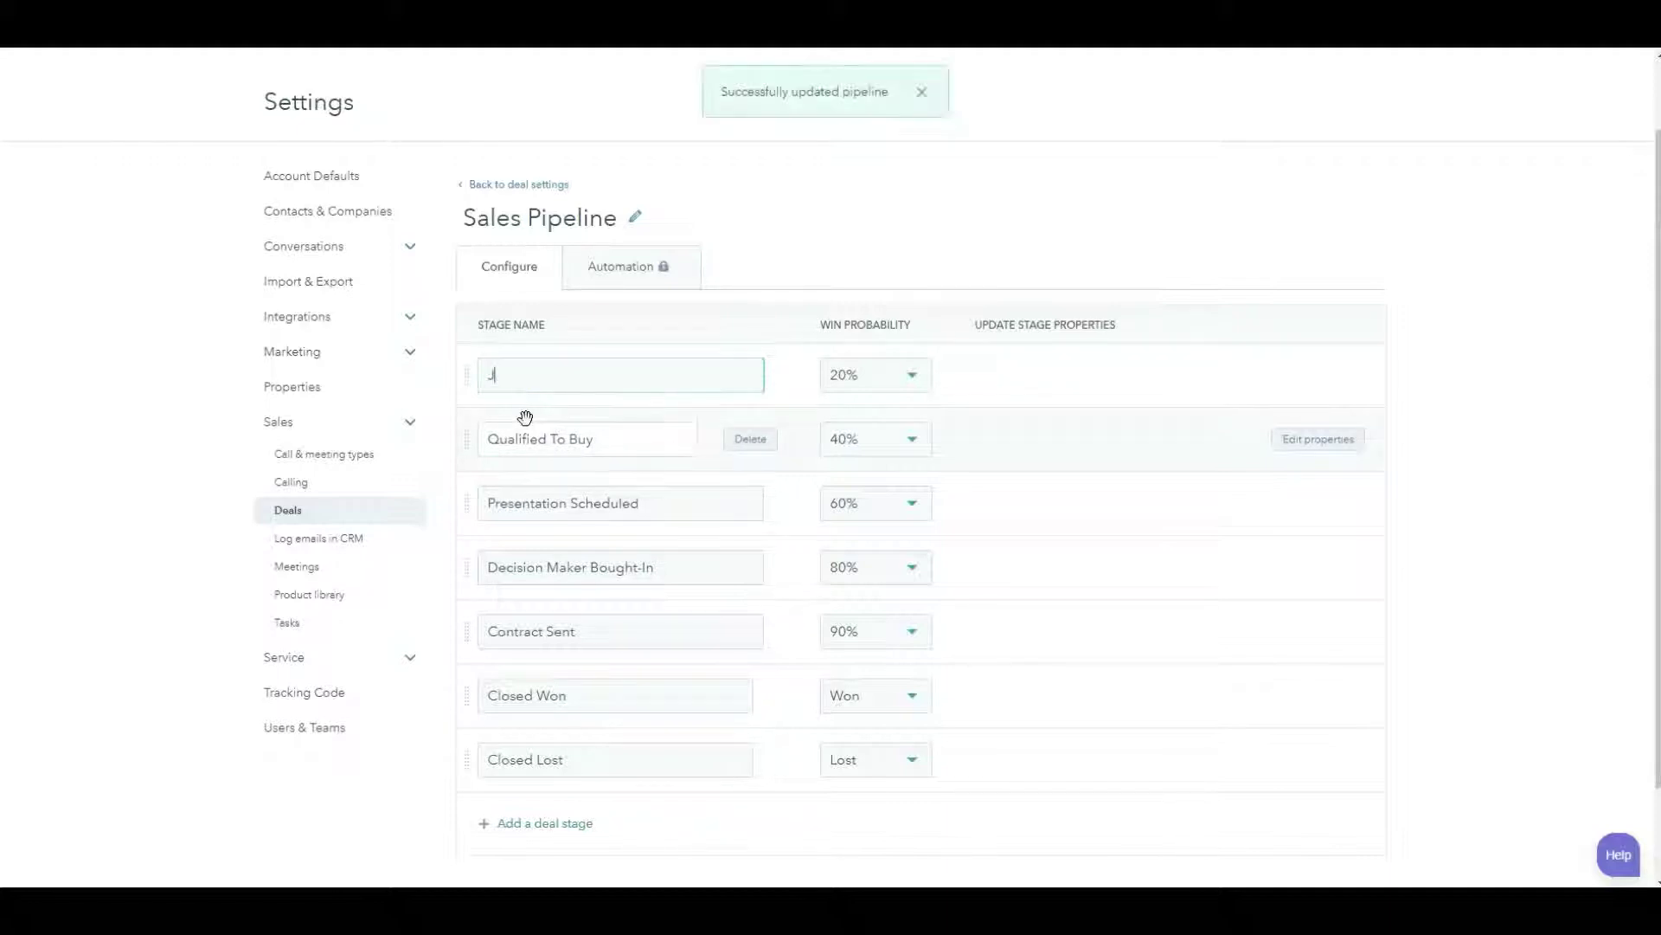
text(ob io)
text(entified)
click(914, 375)
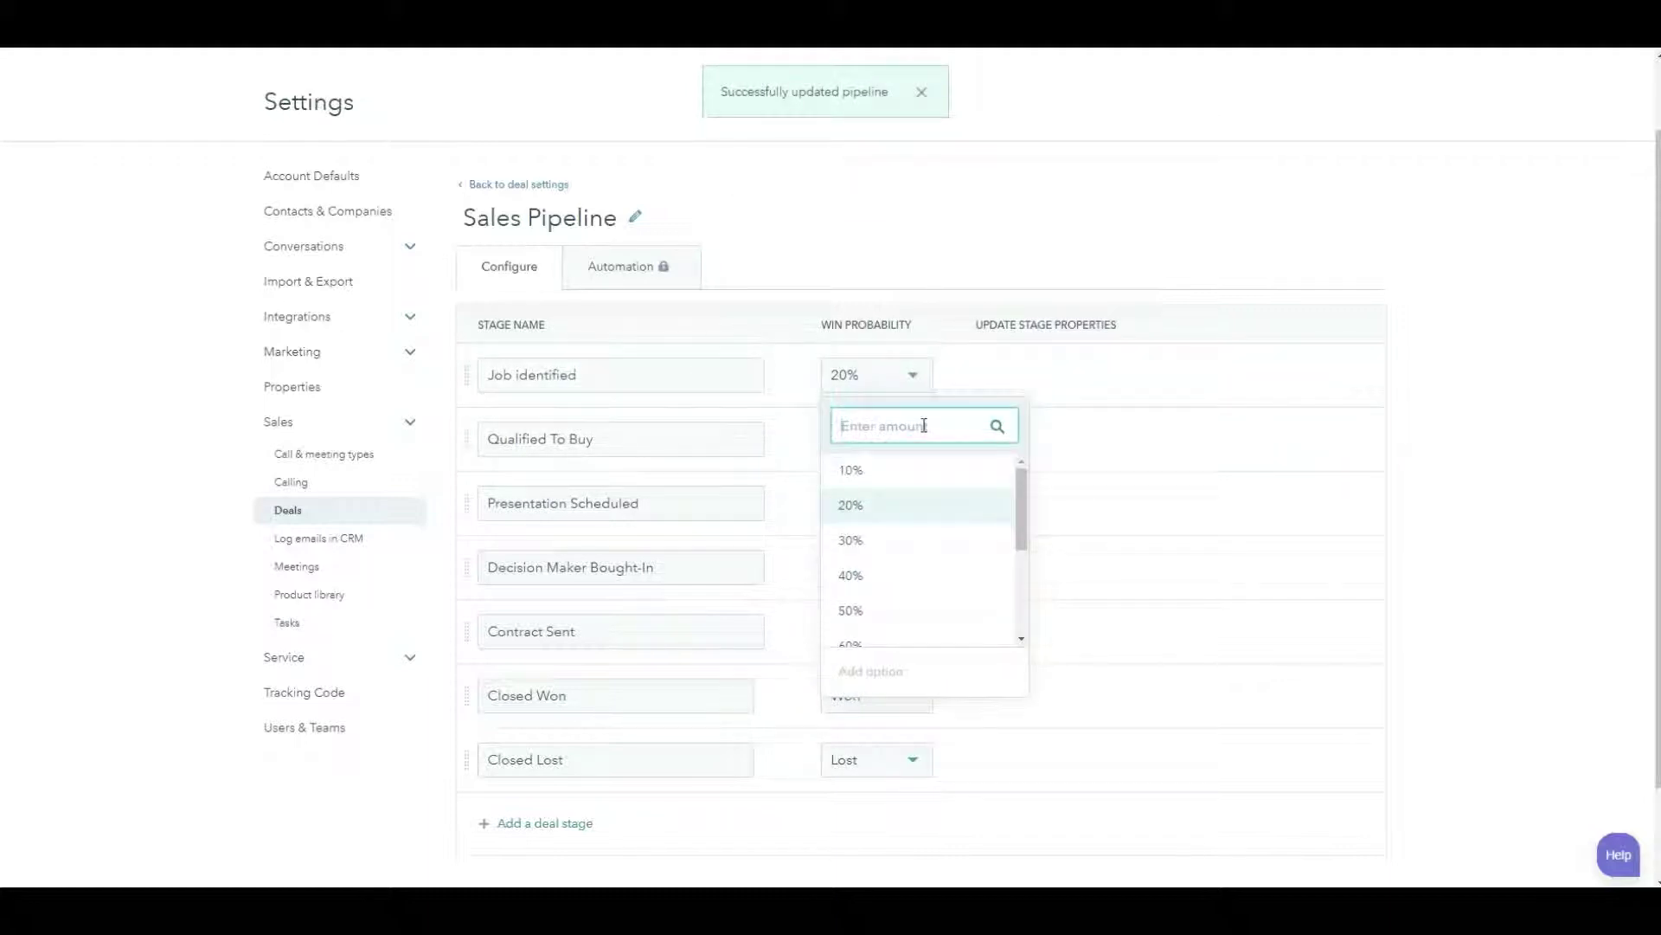
text(01)
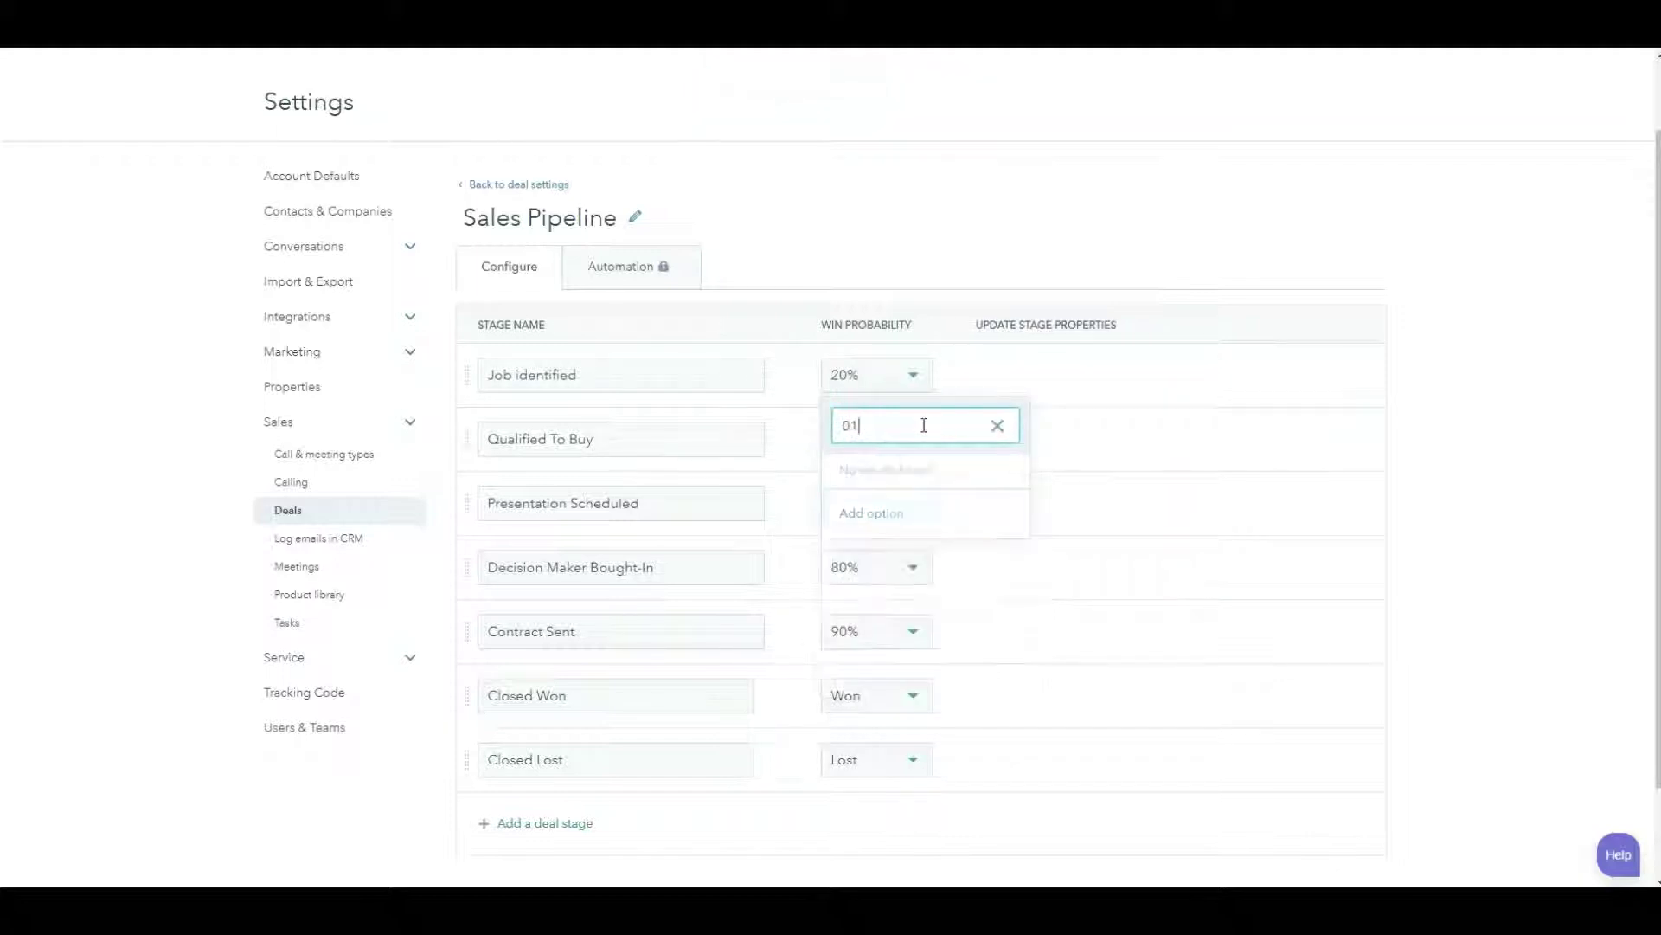
text(%)
click(998, 429)
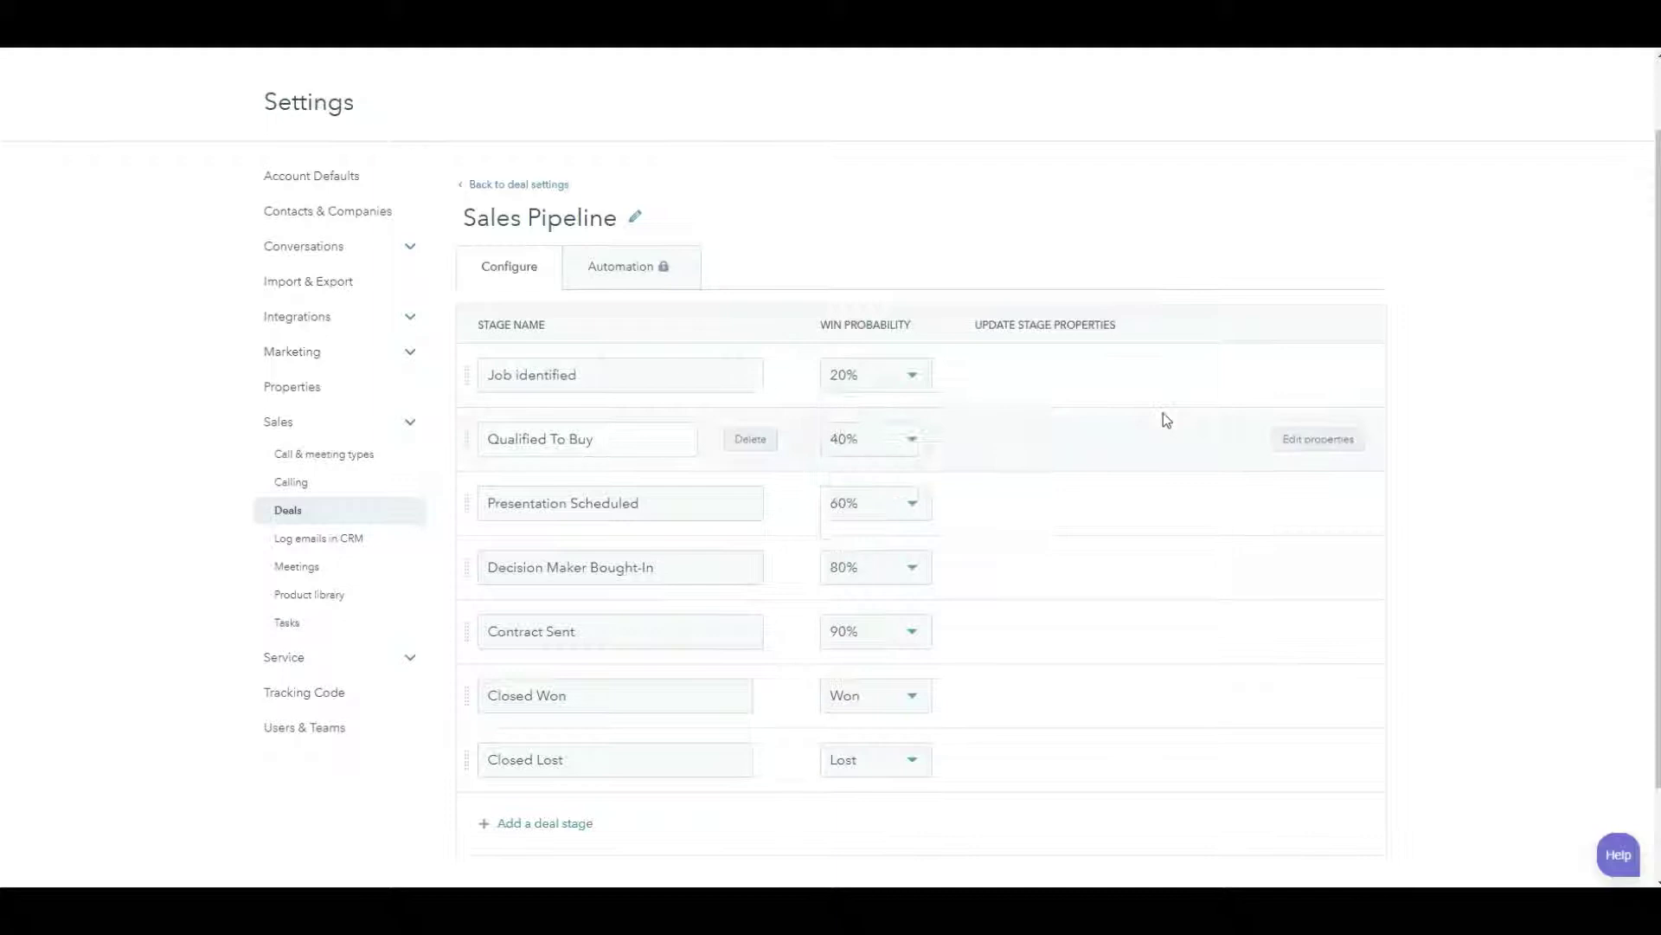
click(900, 381)
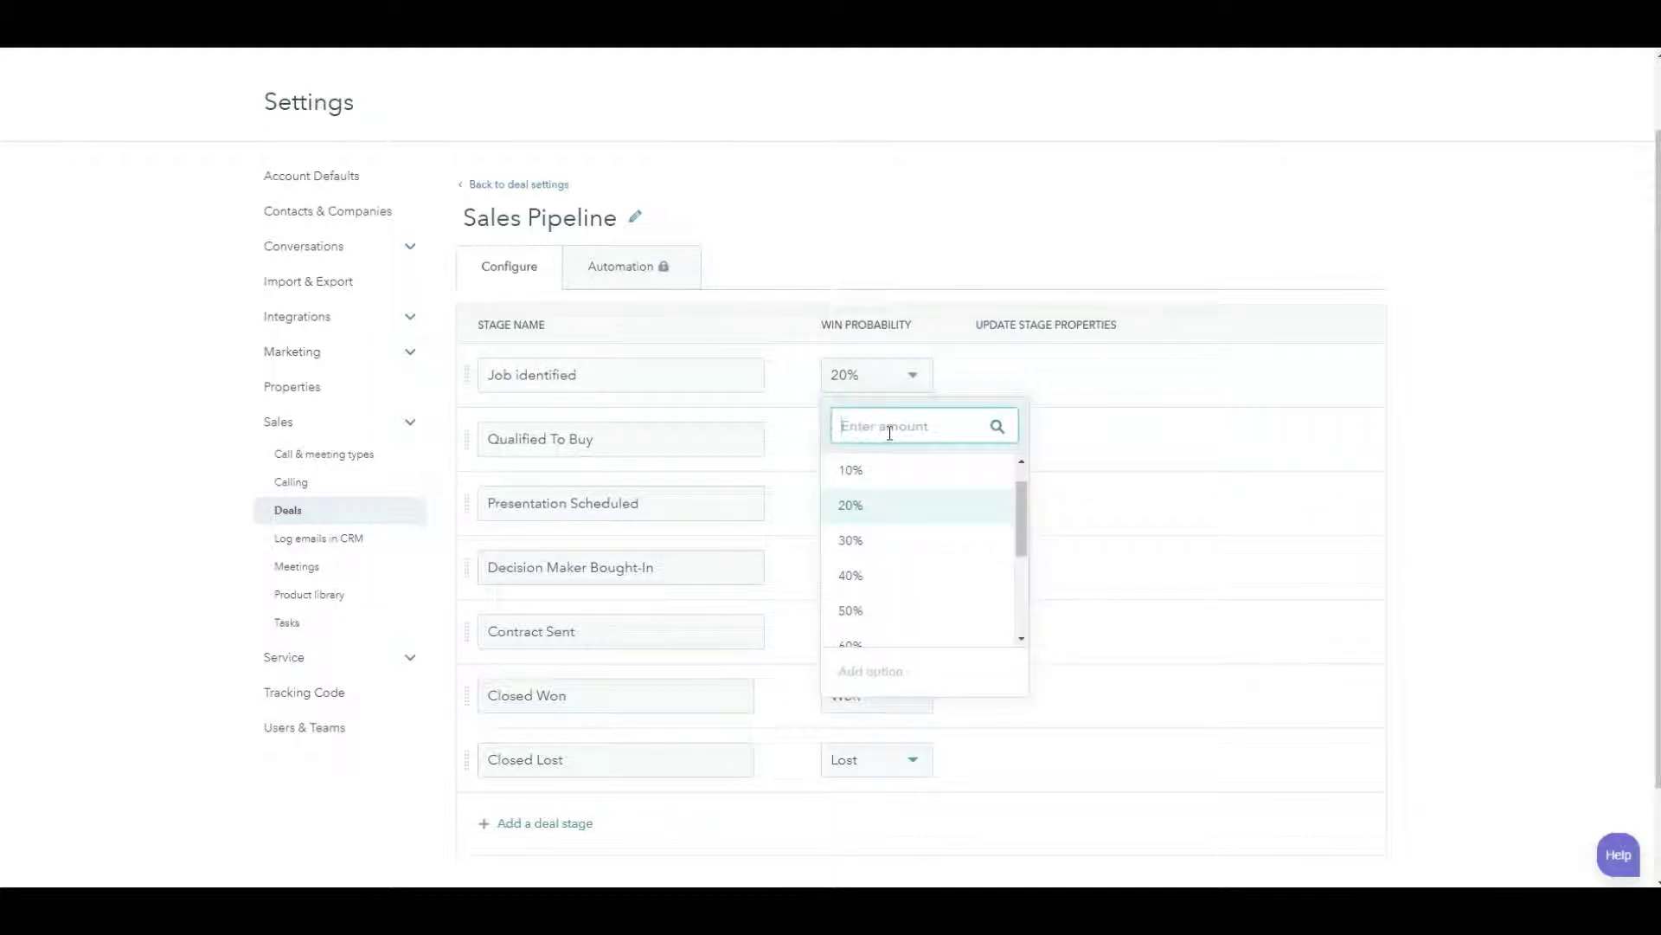
text(05)
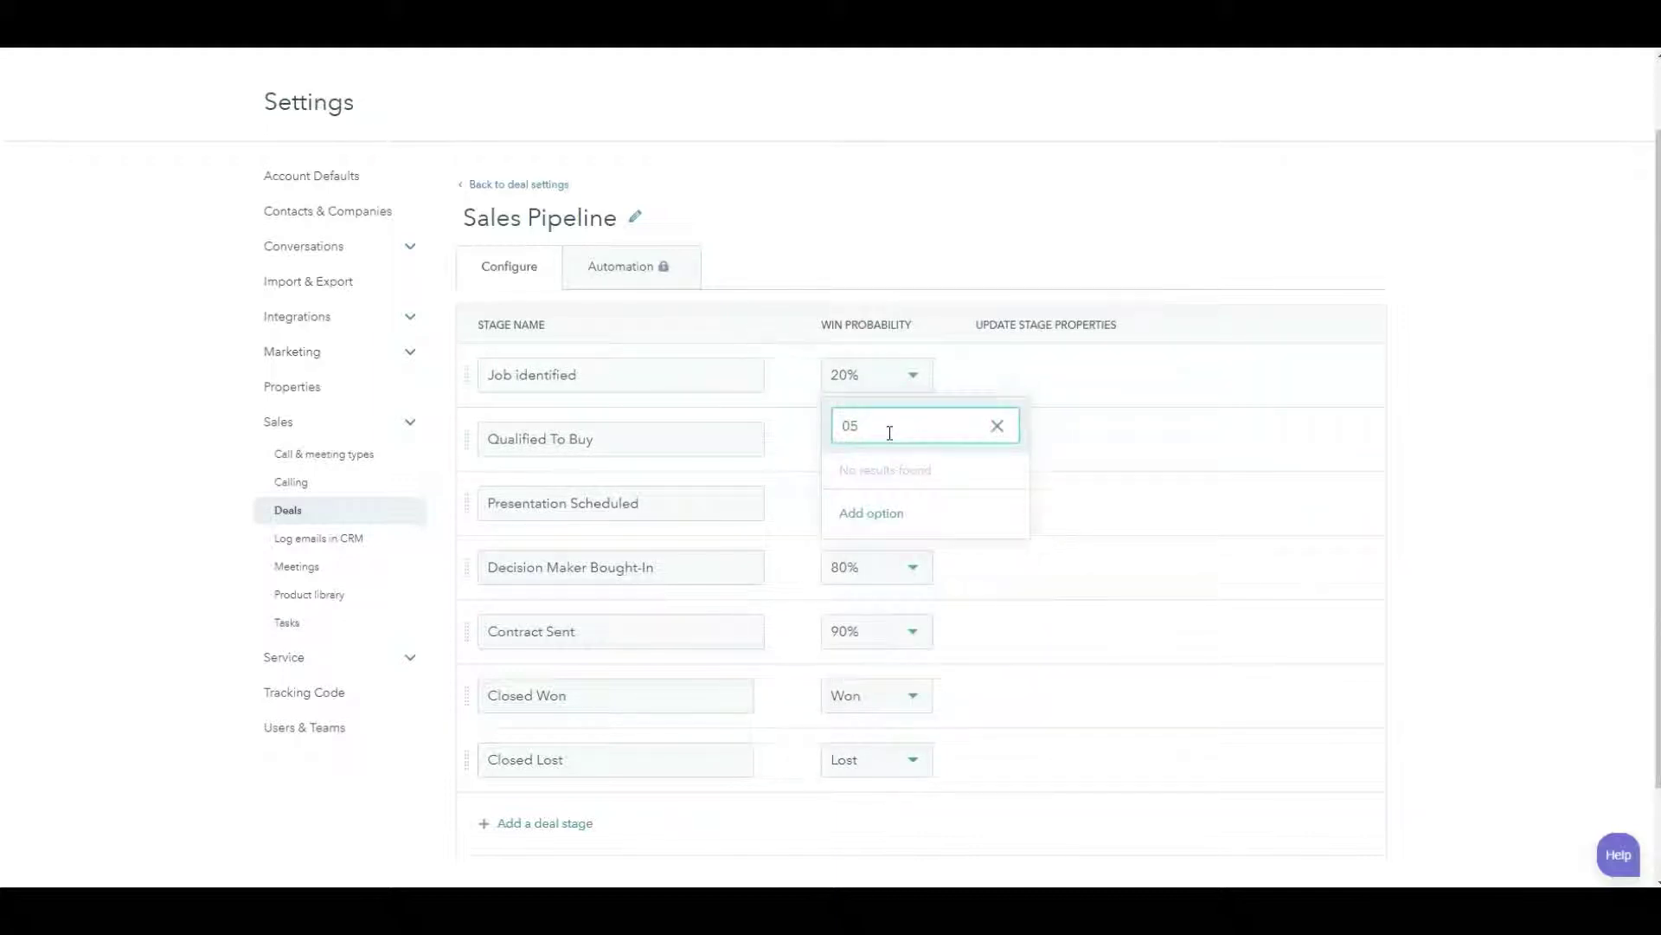
text(%)
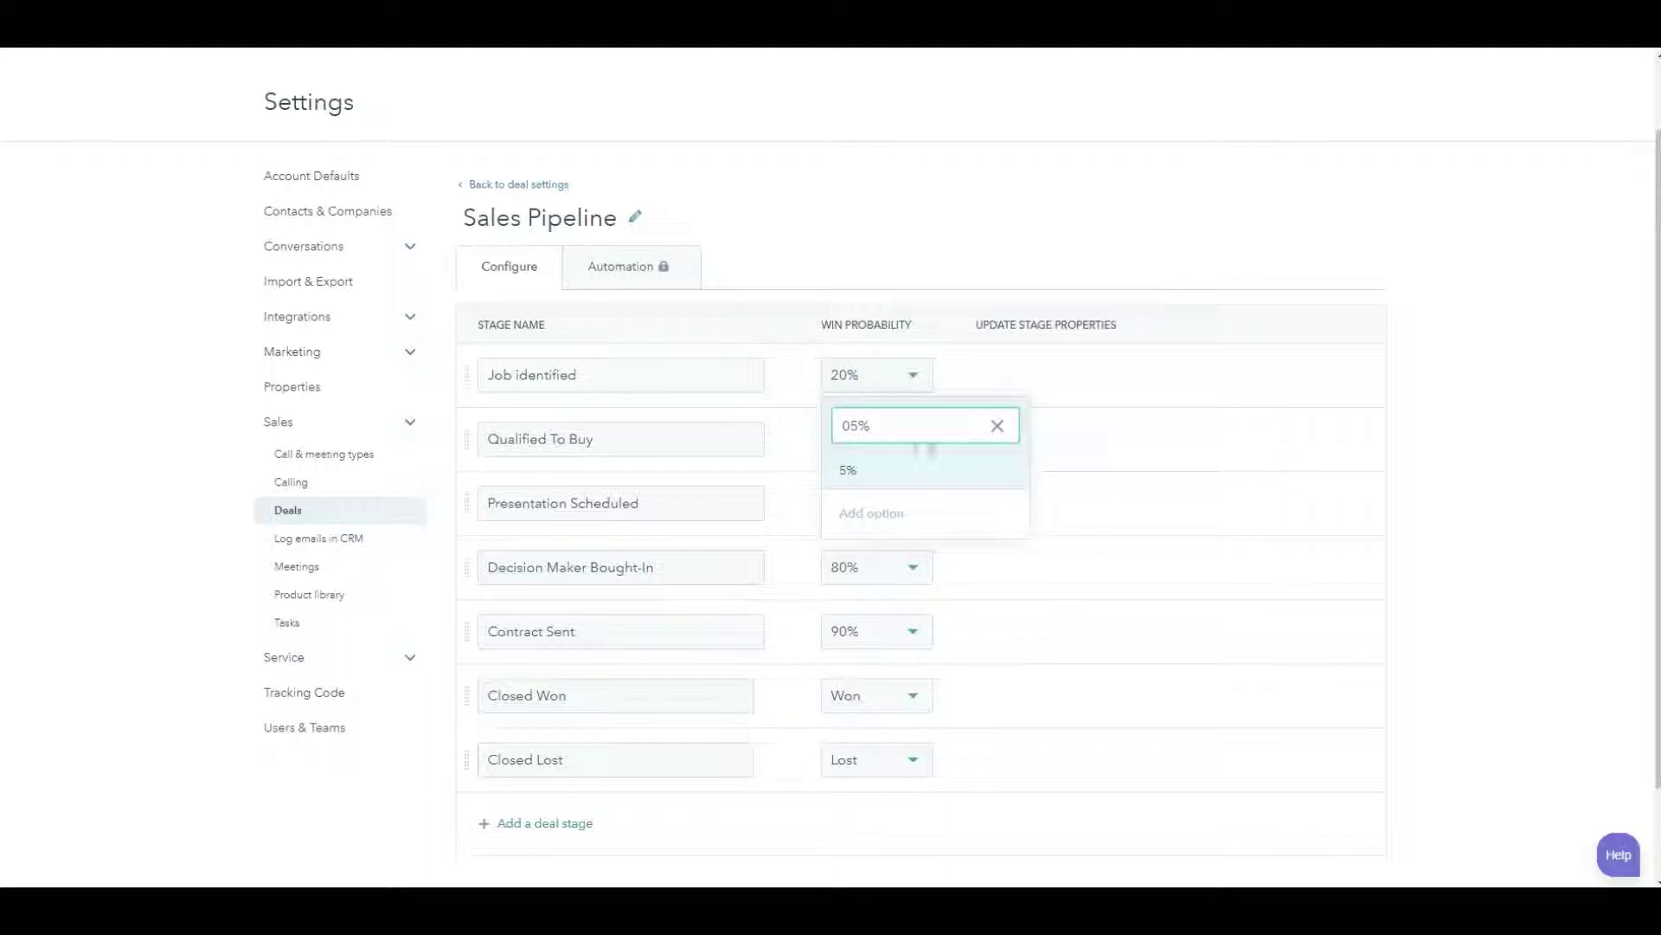
click(866, 477)
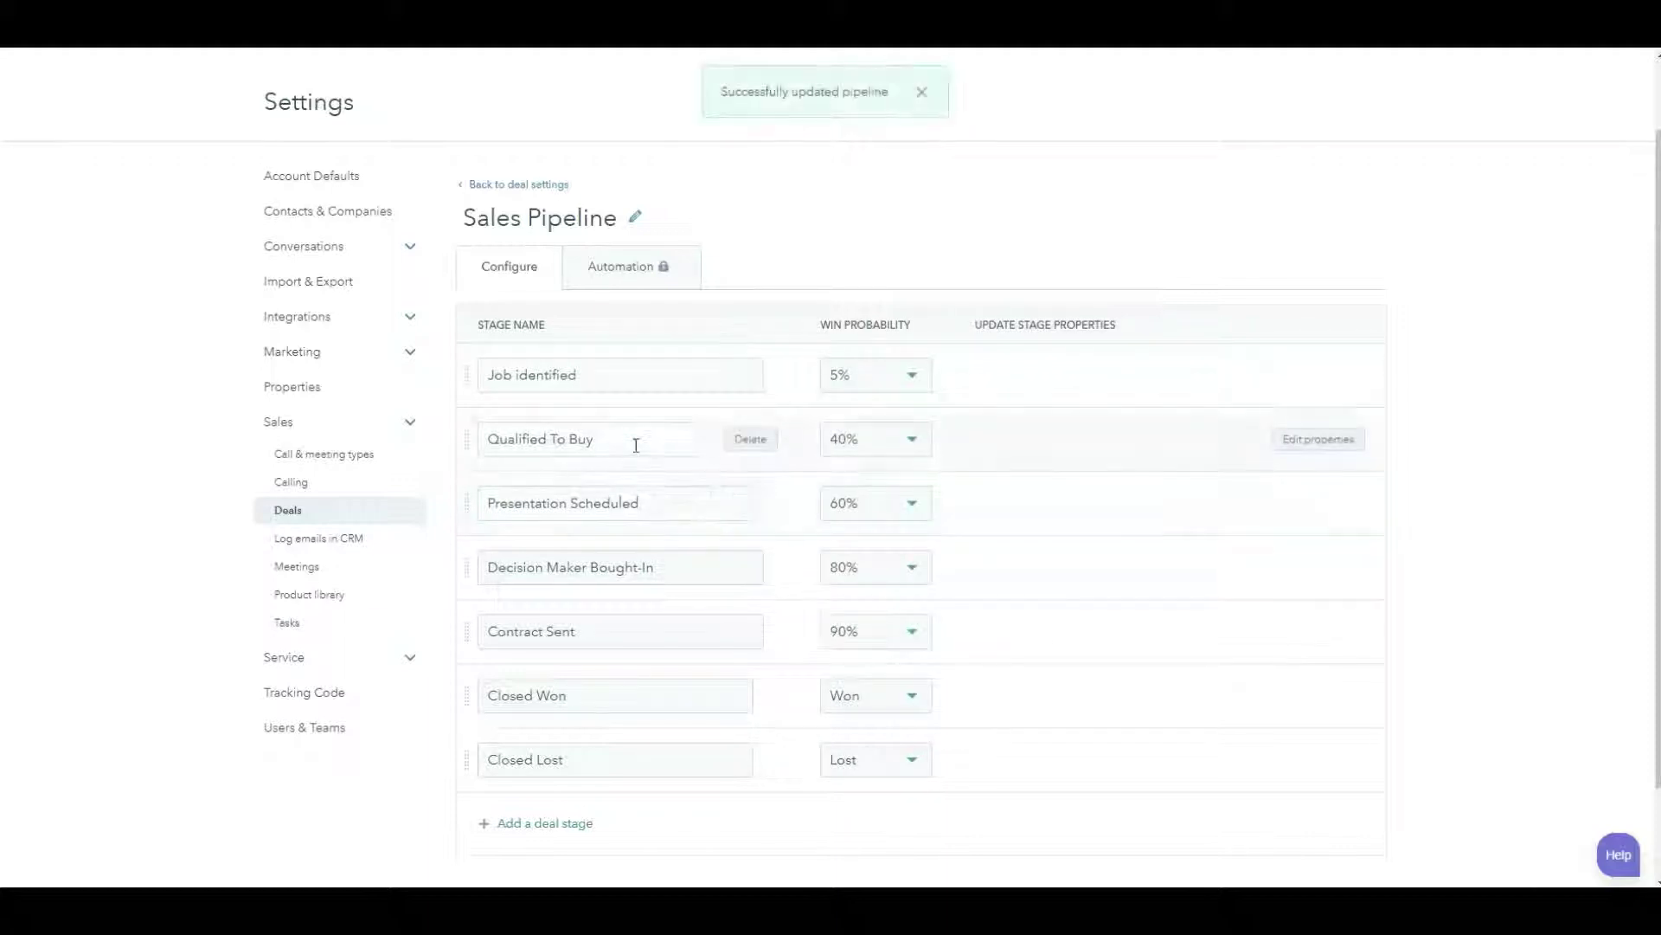
- Rename Qualified To Buy to Applied online with a 10% win probability
drag(632, 446, 412, 458)
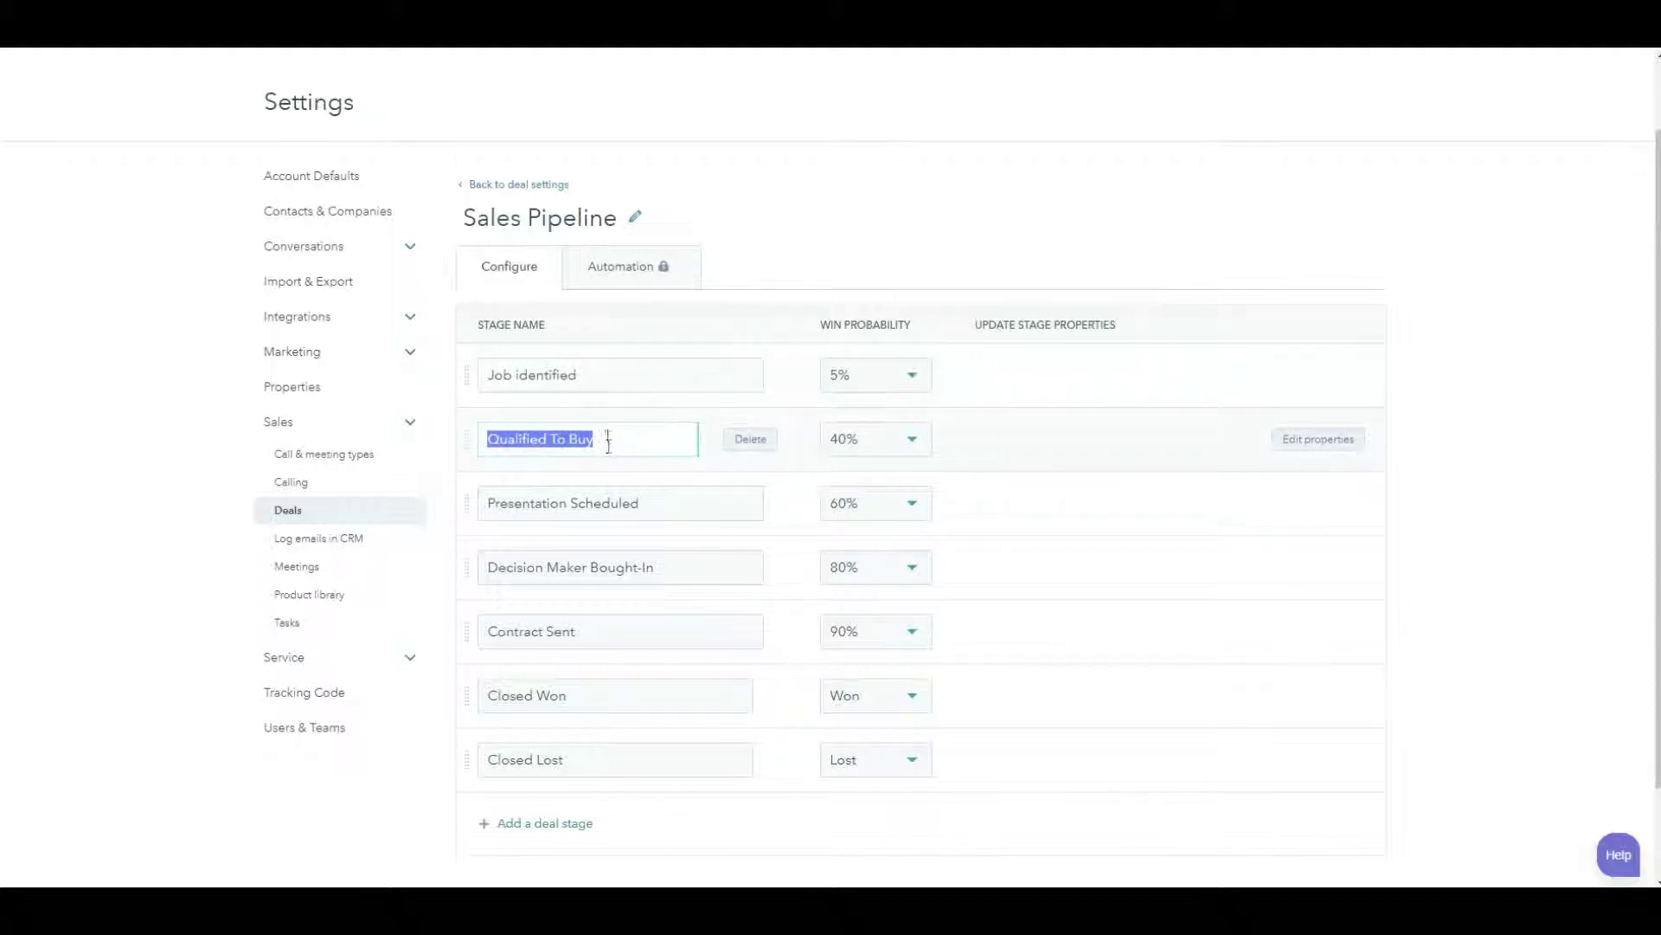
drag(608, 443, 485, 445)
text(Appl)
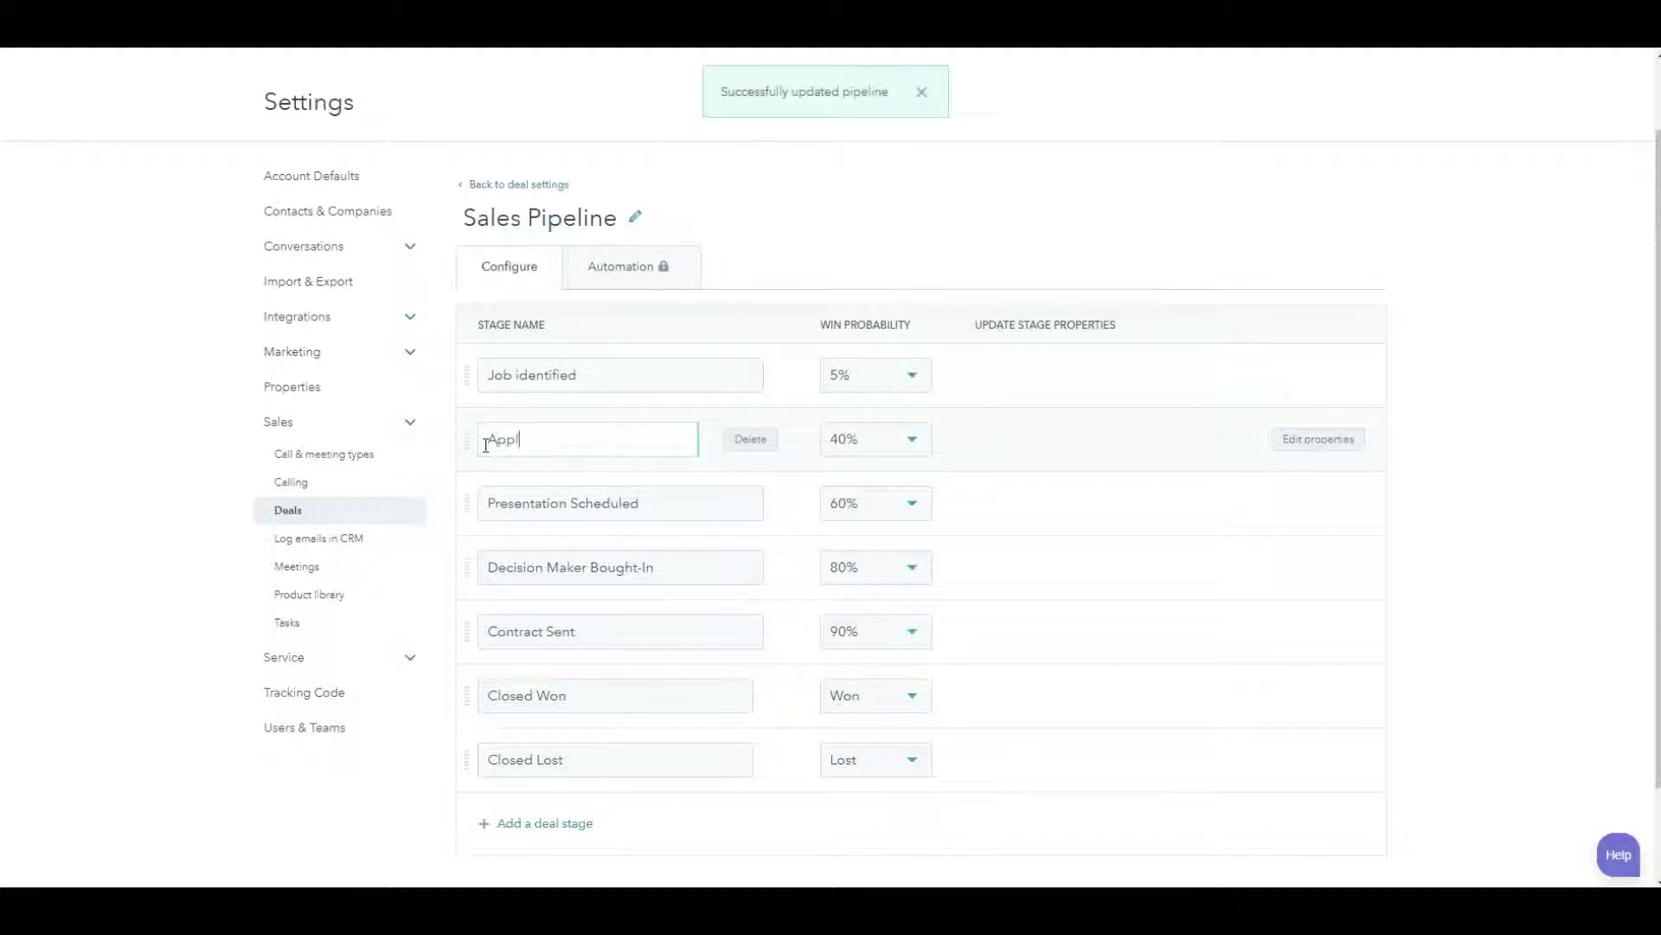
text(ied online)
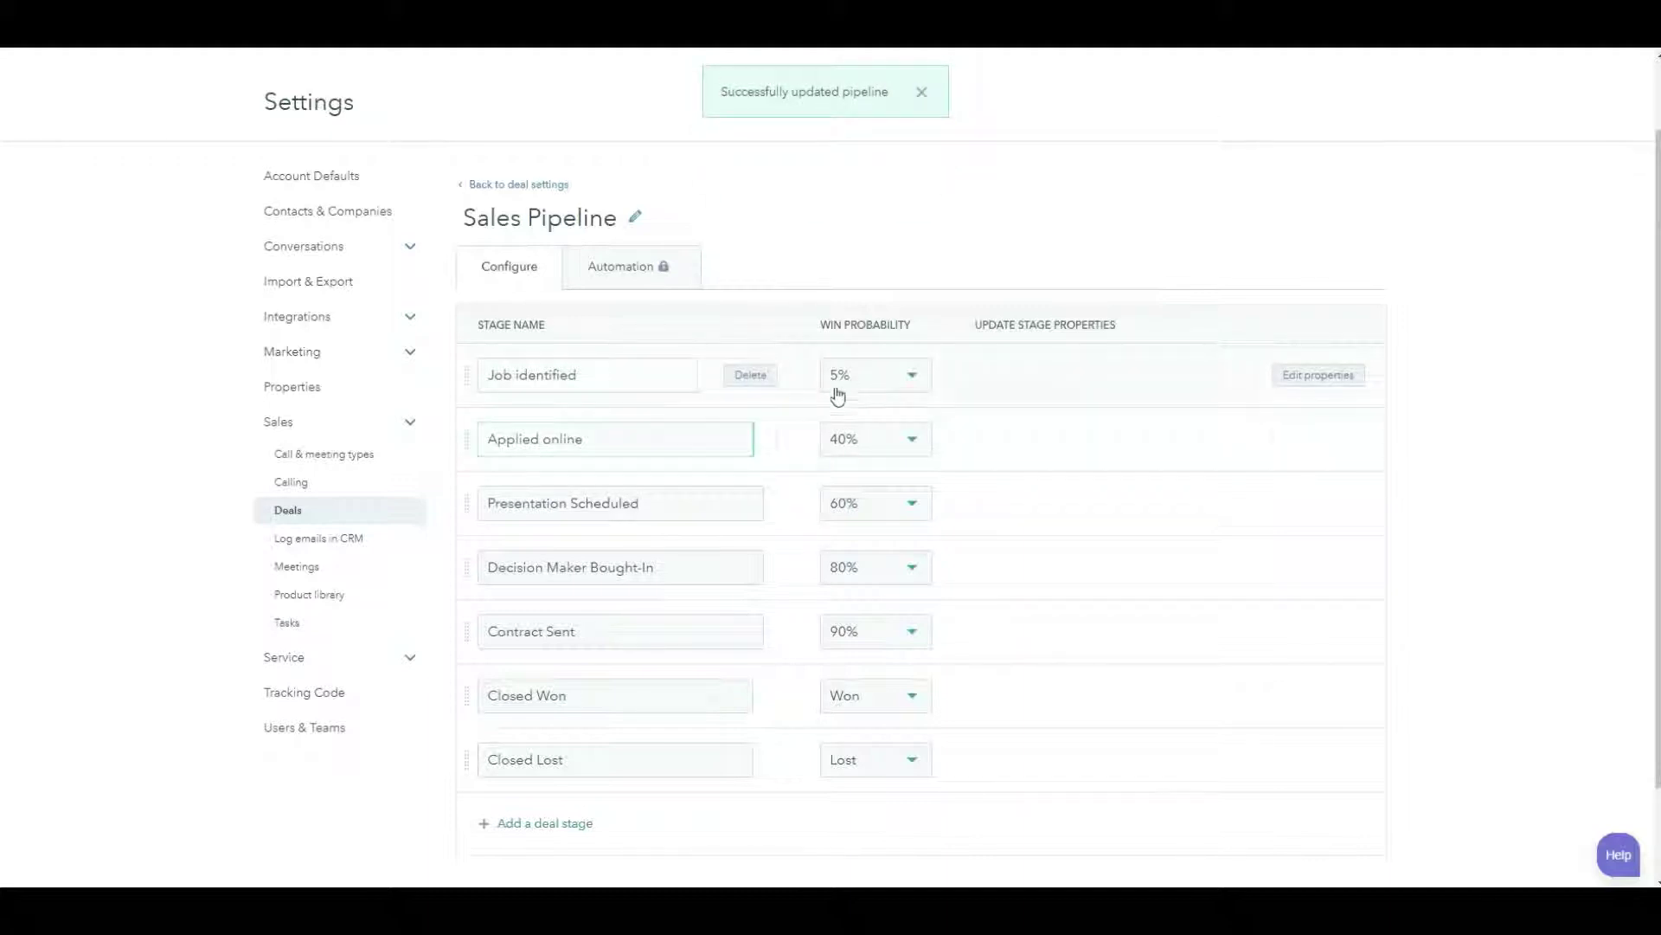
click(913, 444)
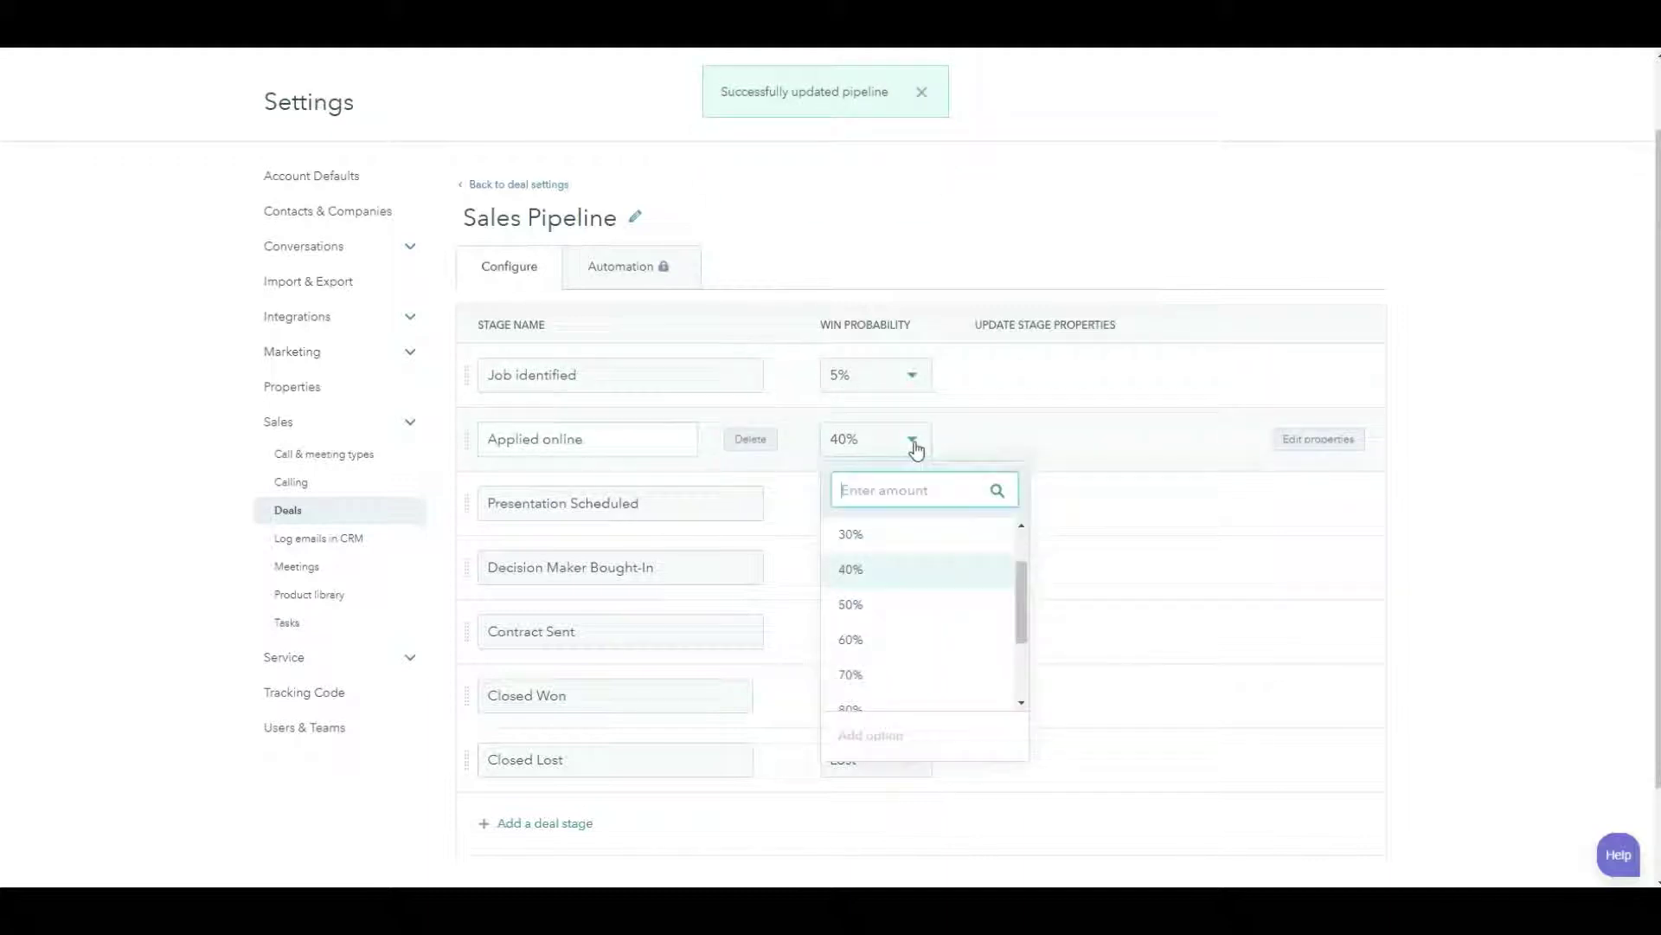
scroll(909, 571, up, 2)
click(898, 545)
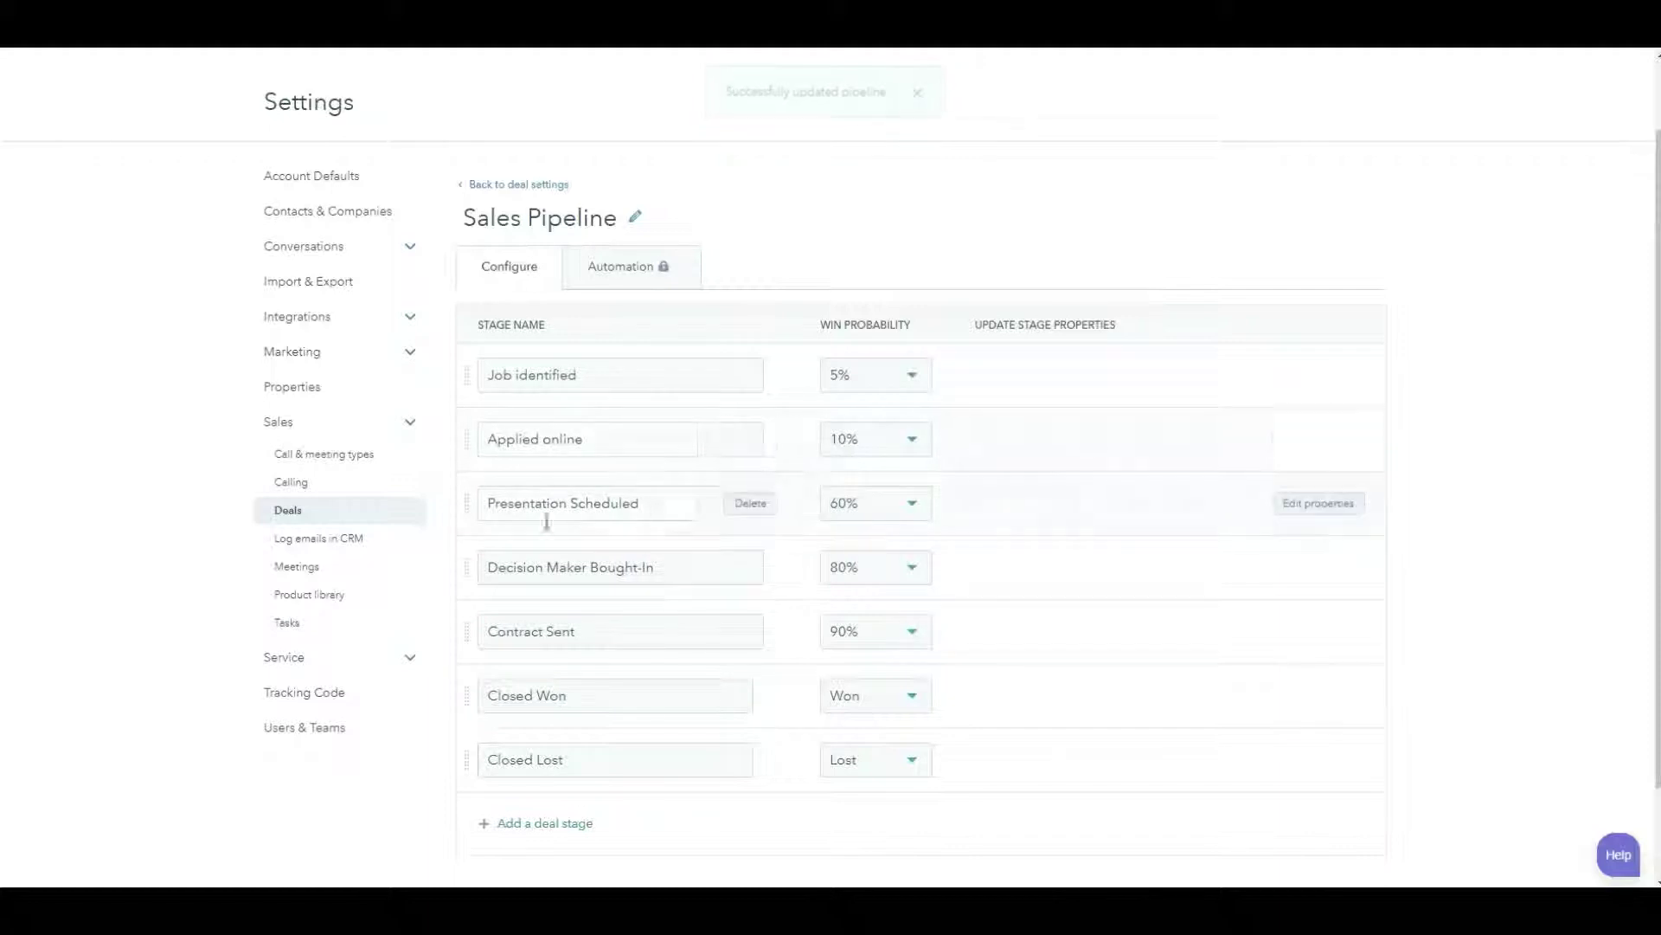
- Rename Presentation Scheduled to Recruiter contact with a 20% win probability
drag(661, 502, 457, 500)
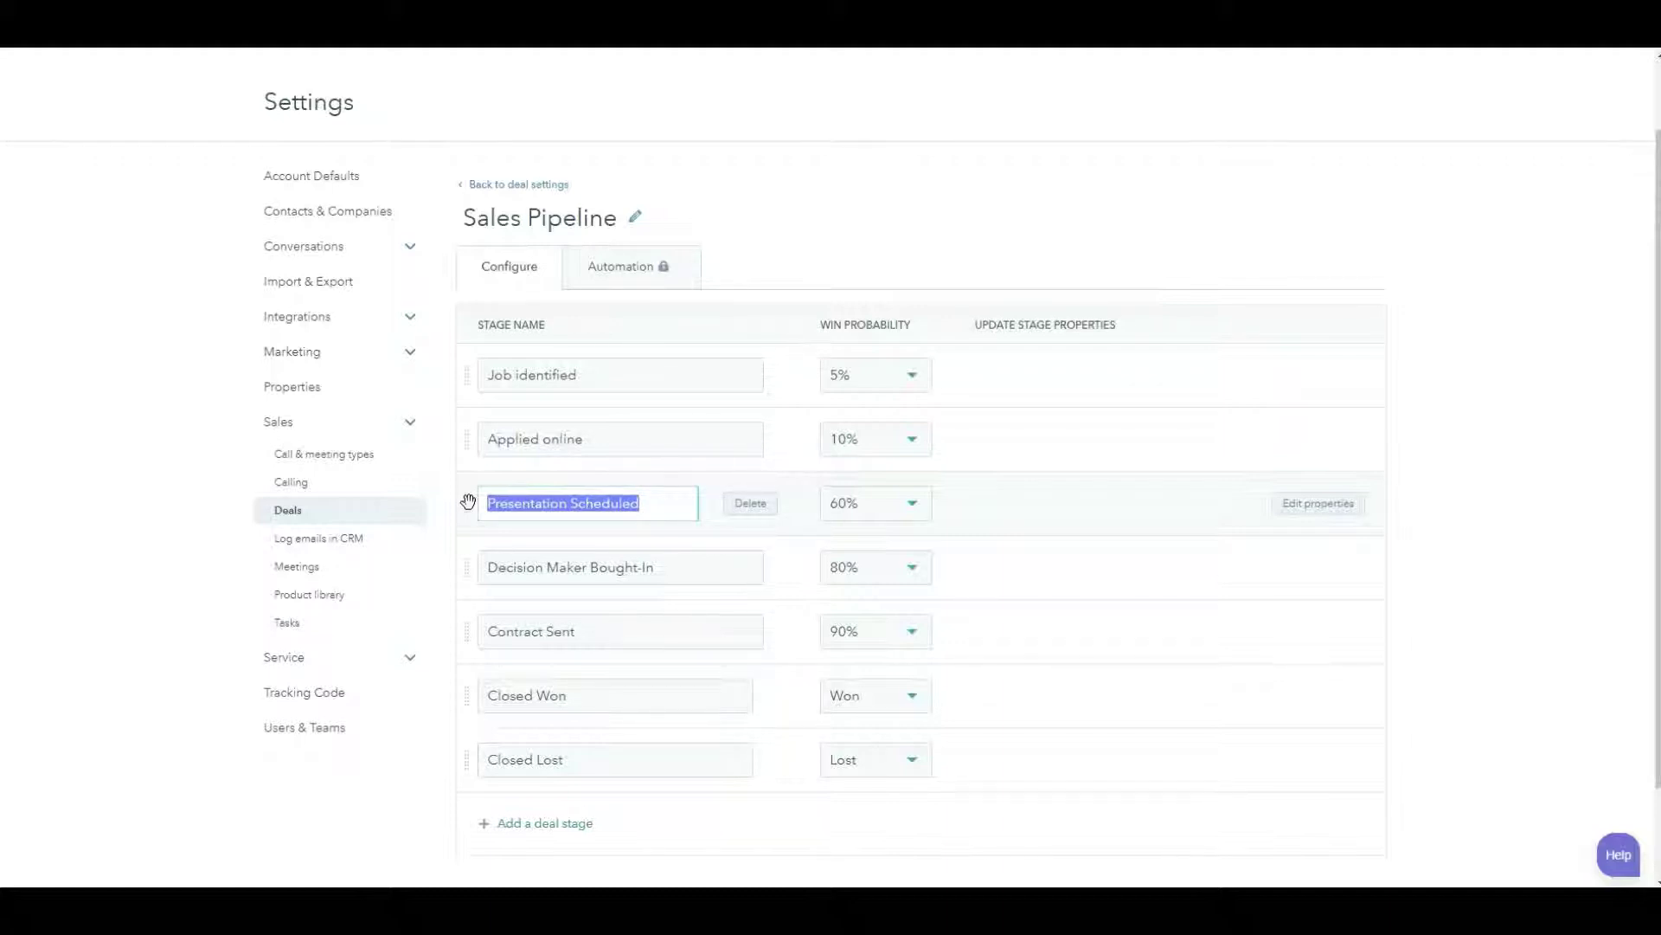
text(Recruiter cobn)
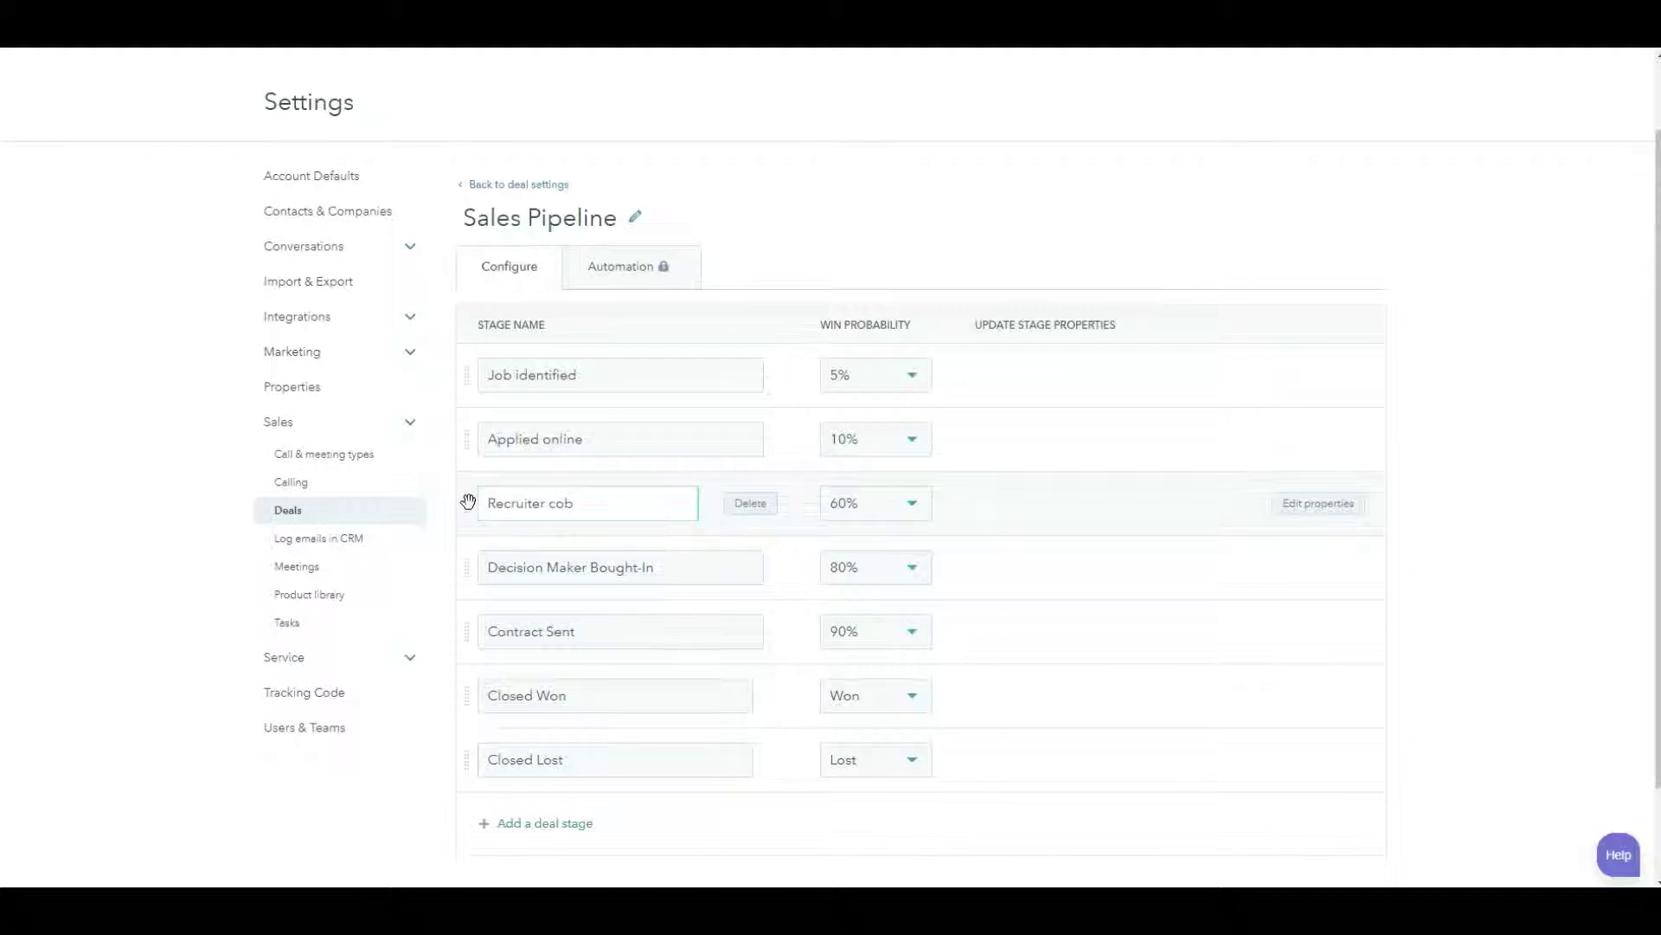
key(BackSpace)
text(ntacts)
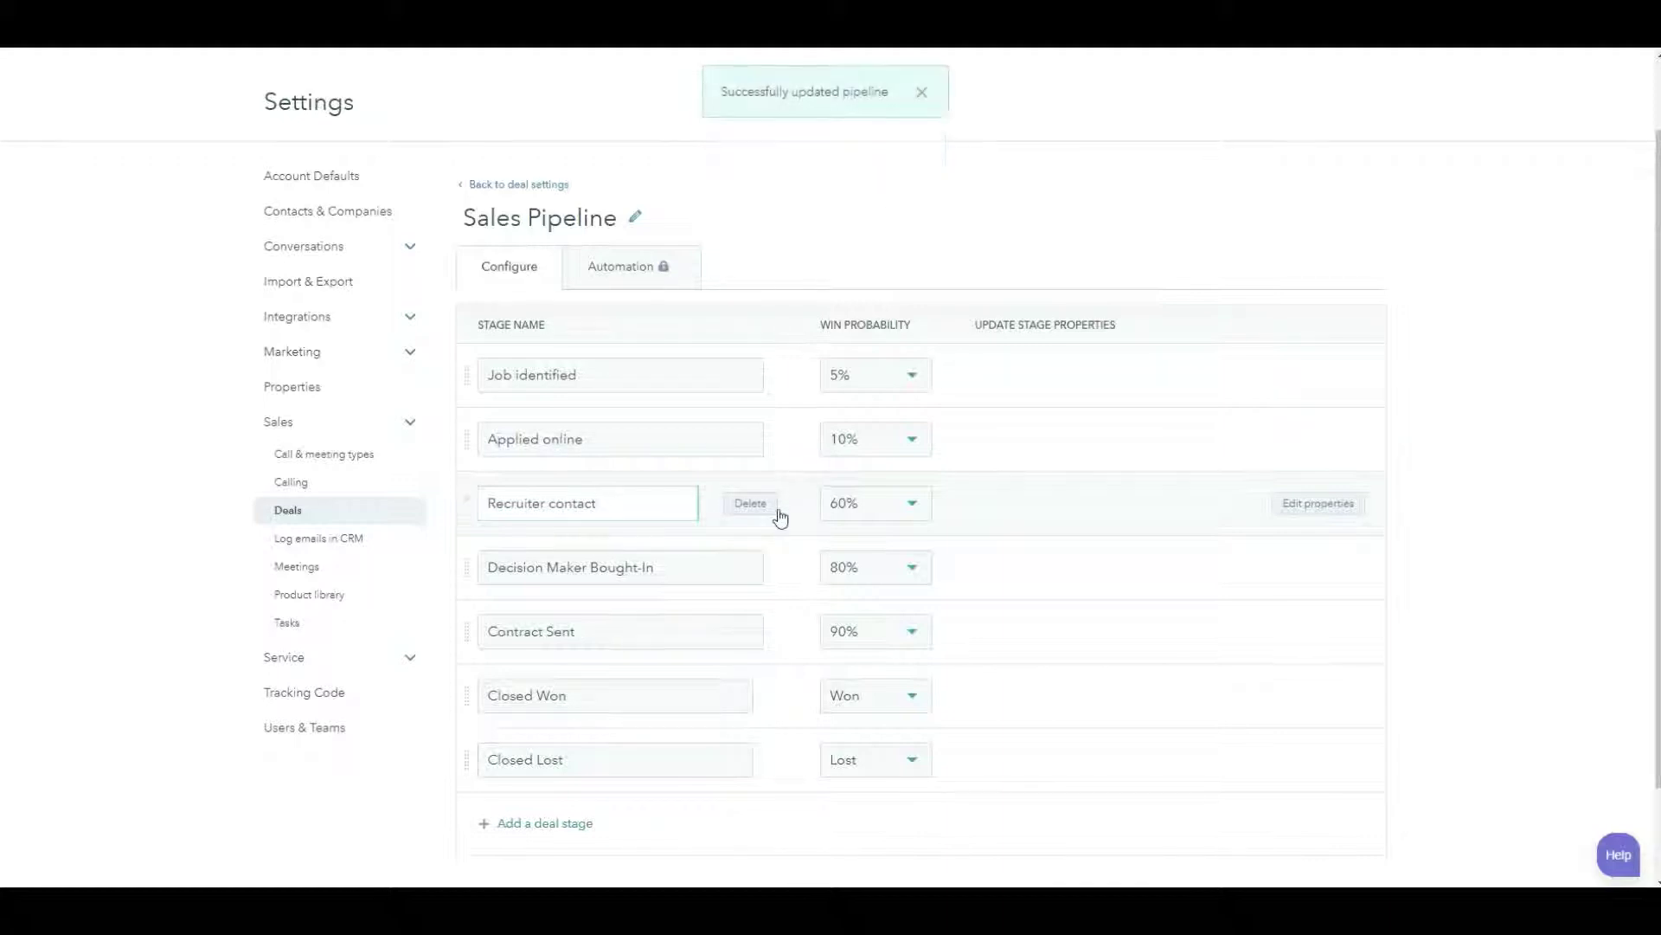
click(909, 509)
scroll(910, 649, up, 3)
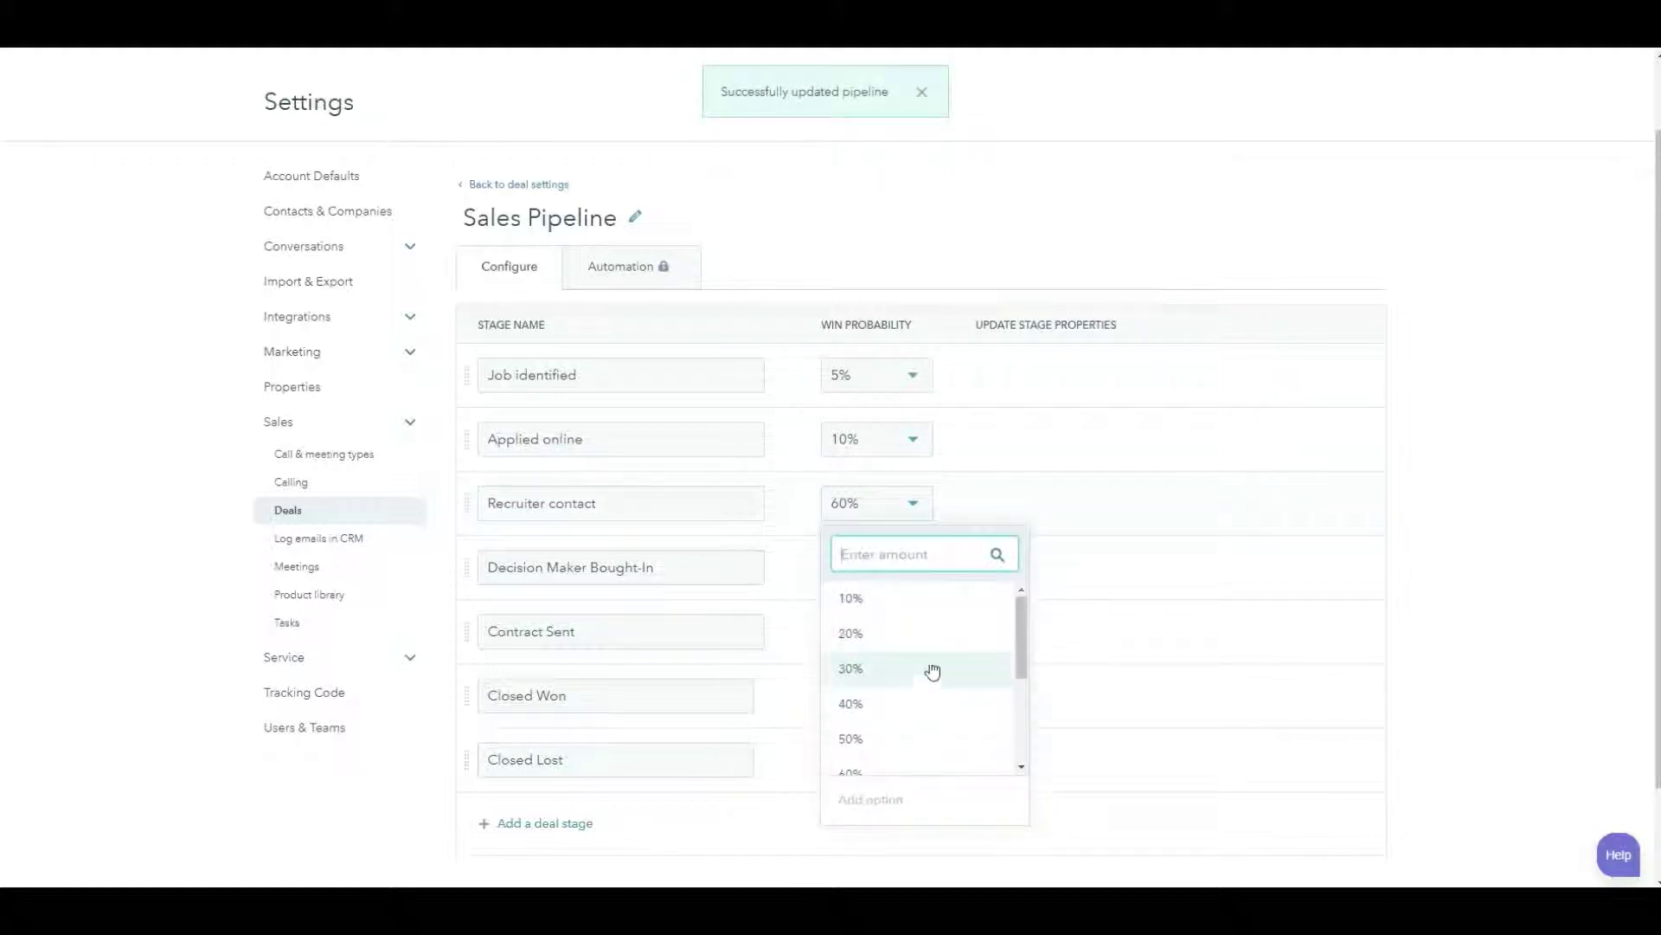
click(920, 645)
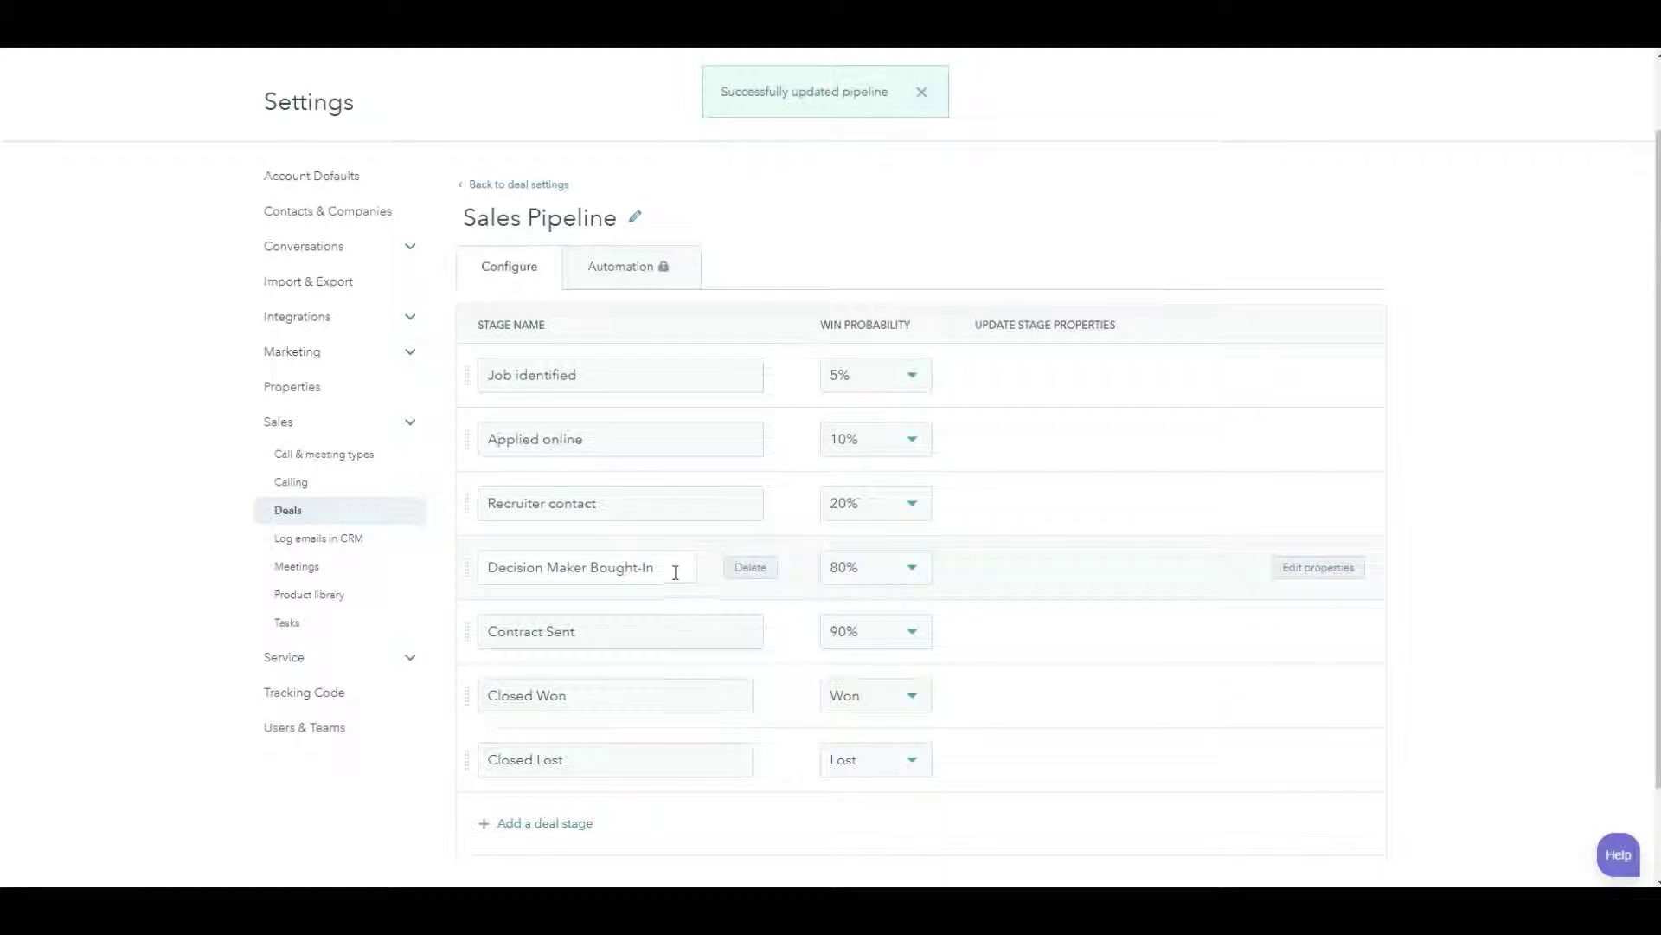
- Rename Decision Maker Bought-In to 1st call with hiring manager (30%) and Contract Sent to 1st interview (50%)
drag(675, 567, 439, 593)
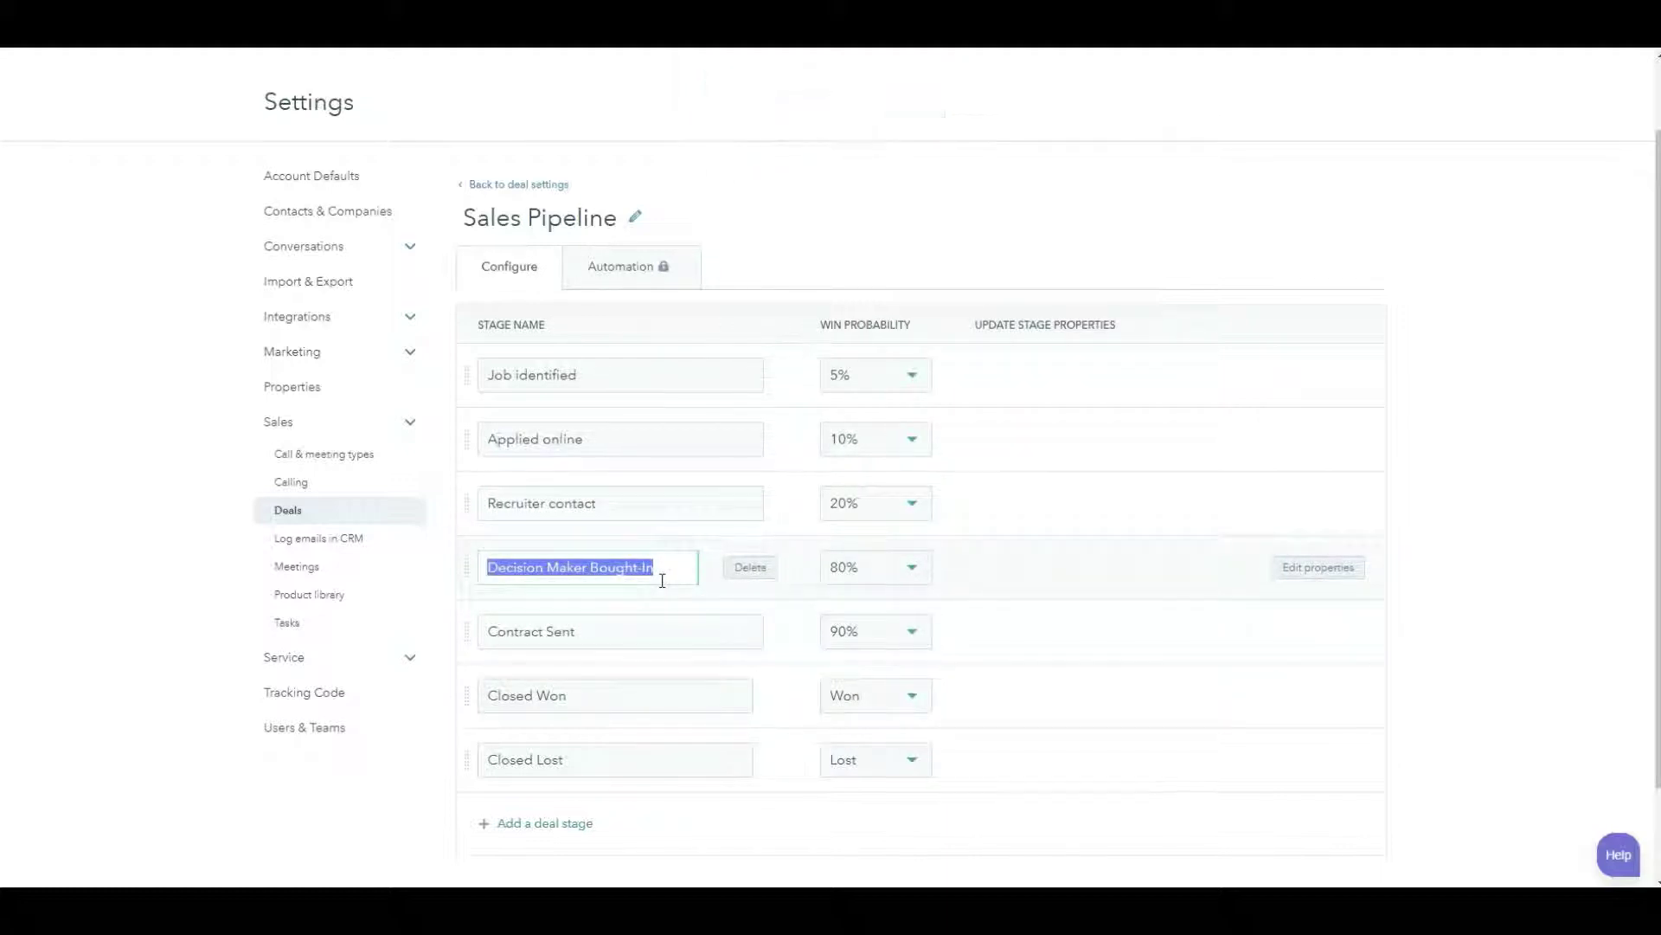
text(1st call)
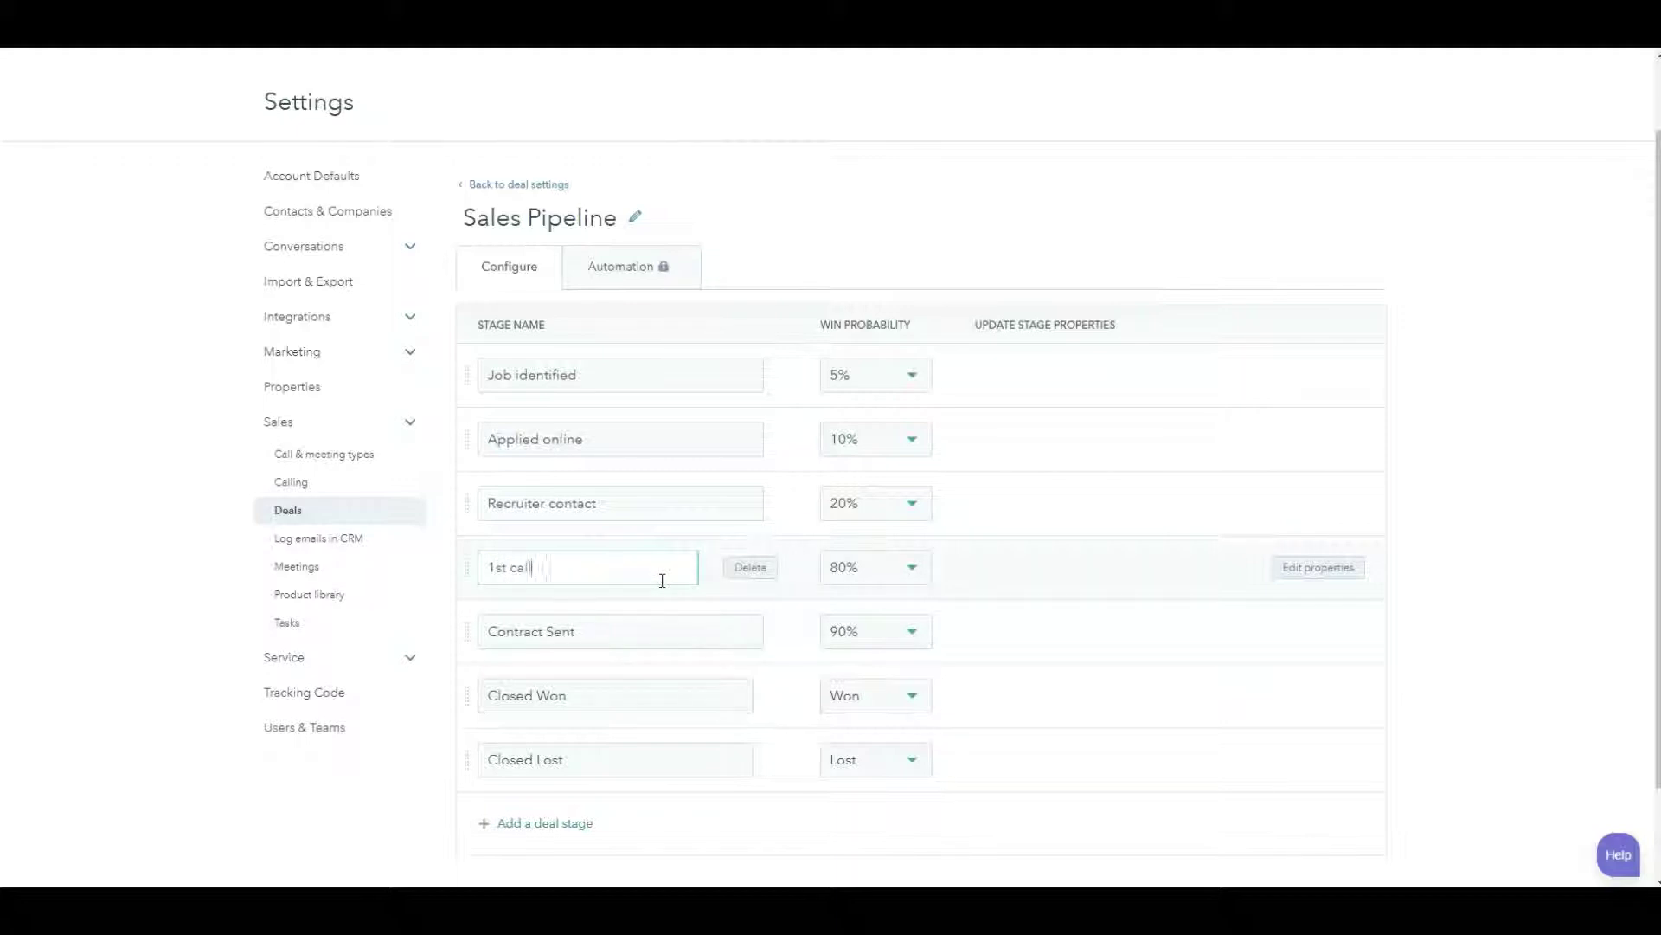
text( with hiring manager)
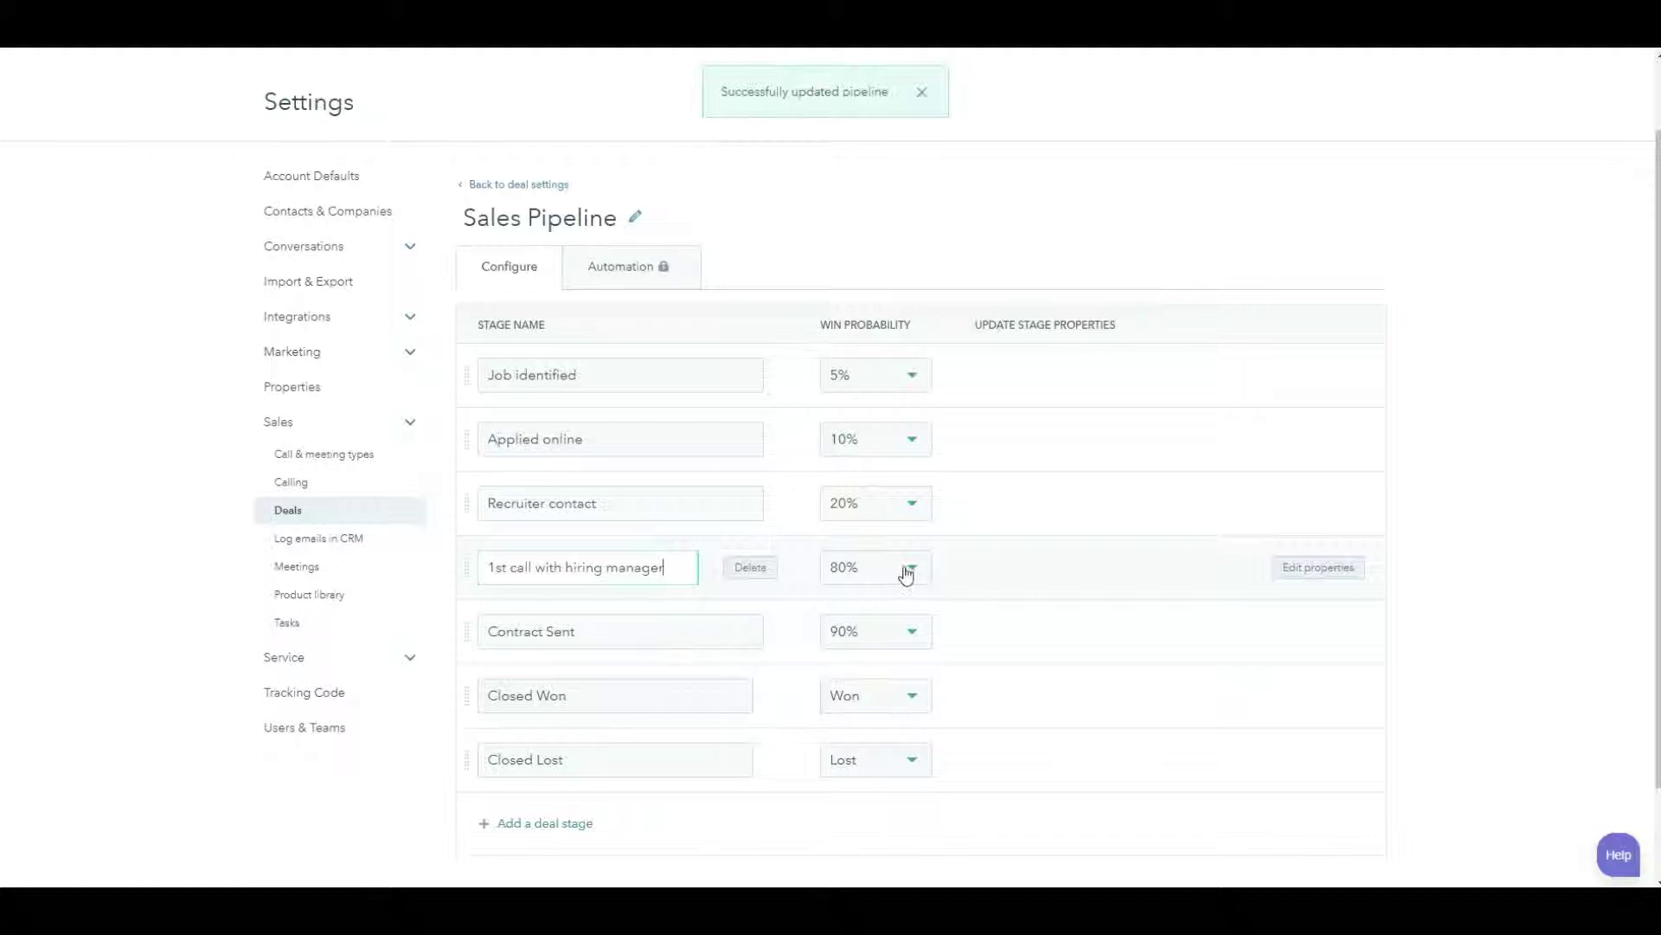
click(905, 568)
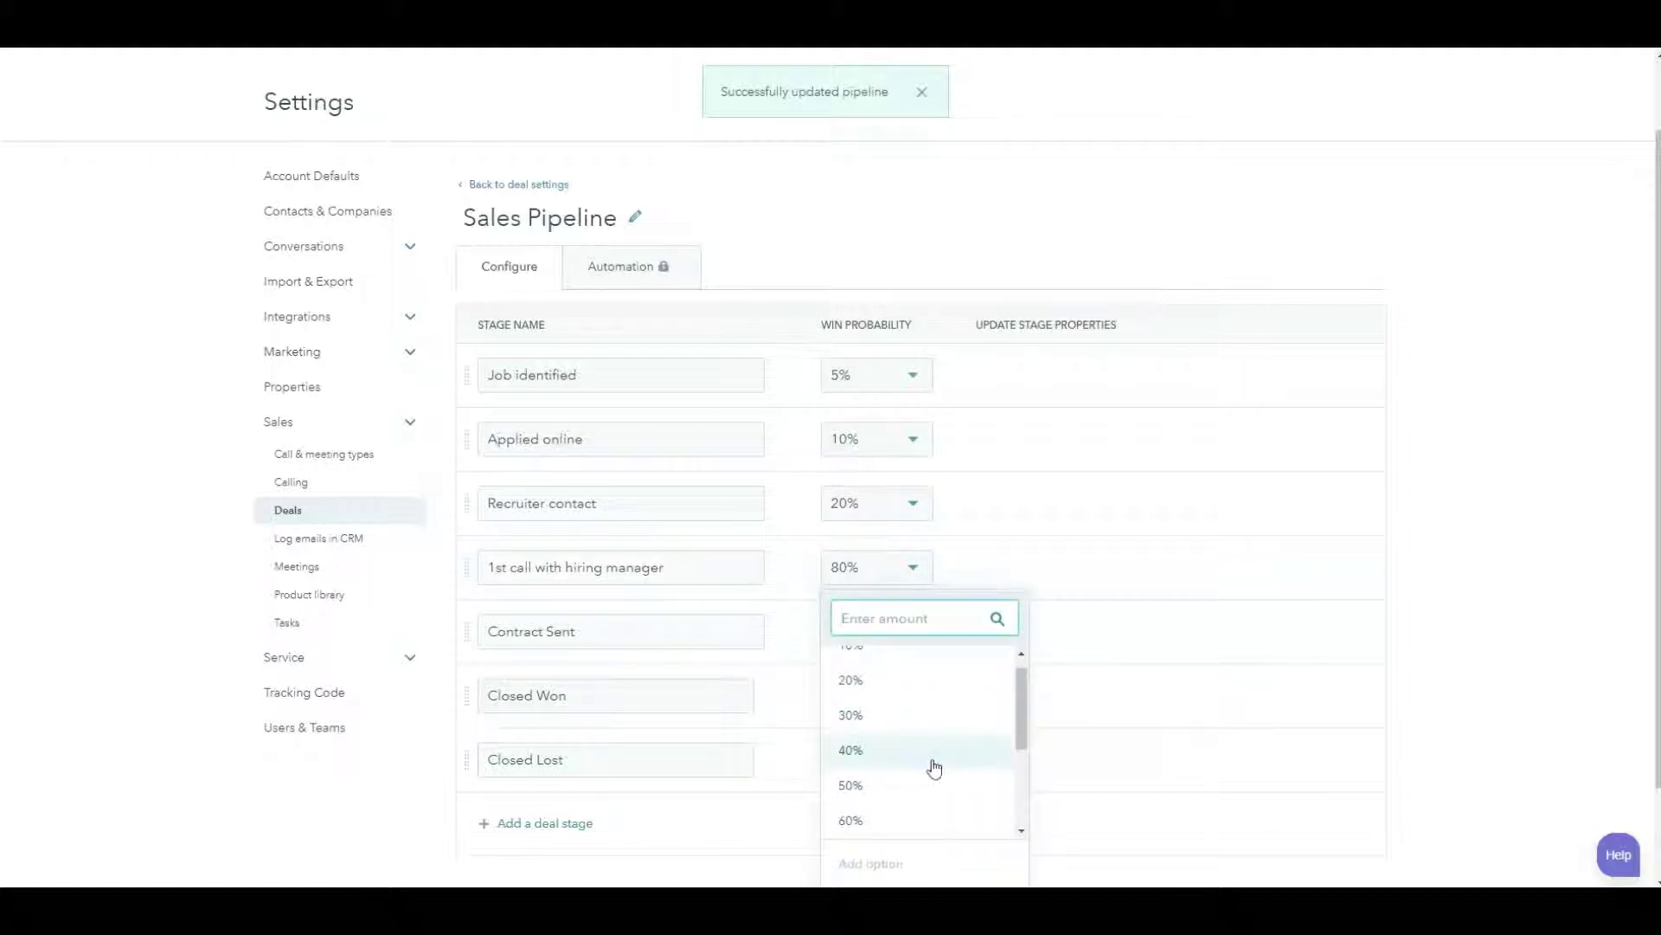
click(912, 725)
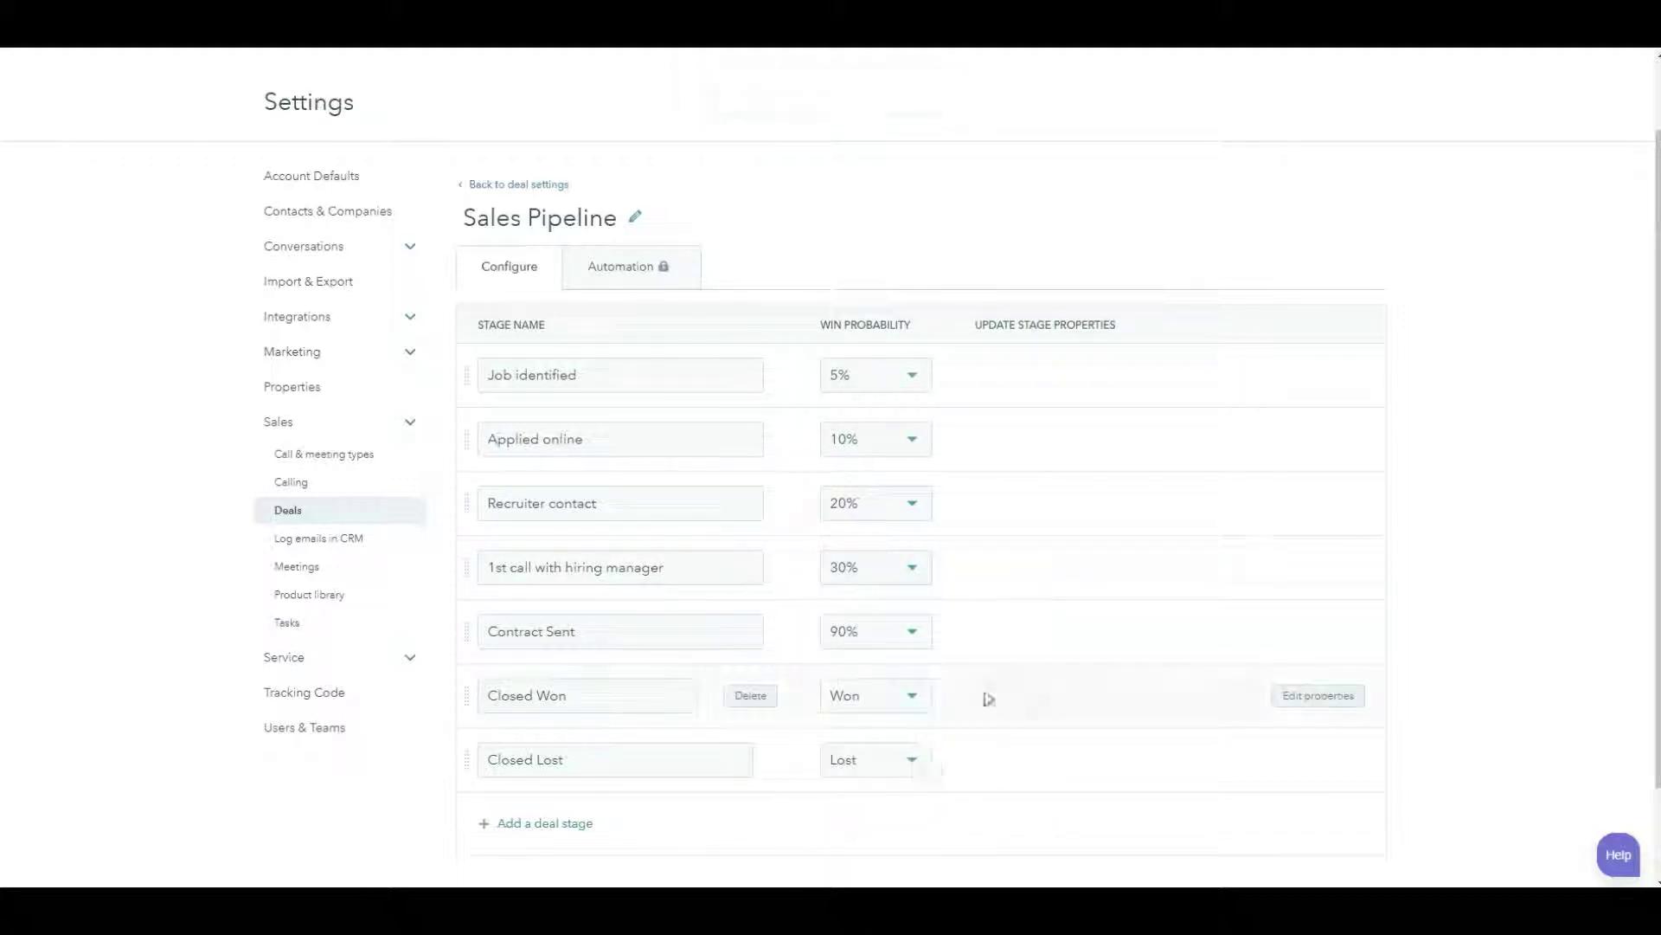
drag(619, 631, 451, 647)
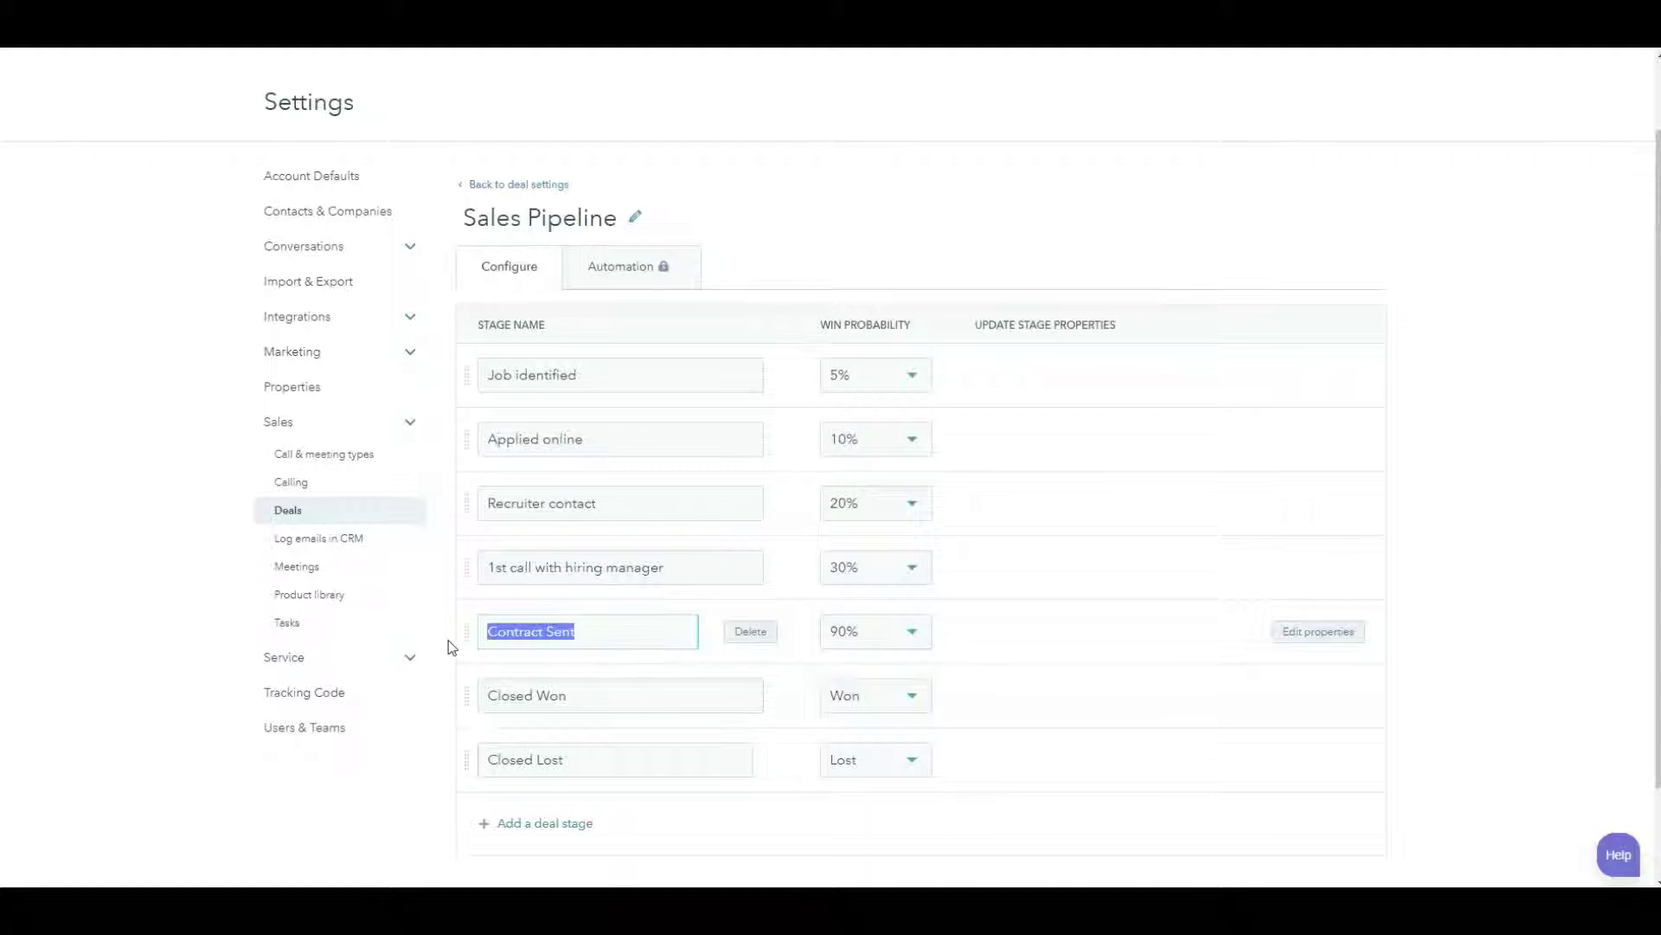
text(1s)
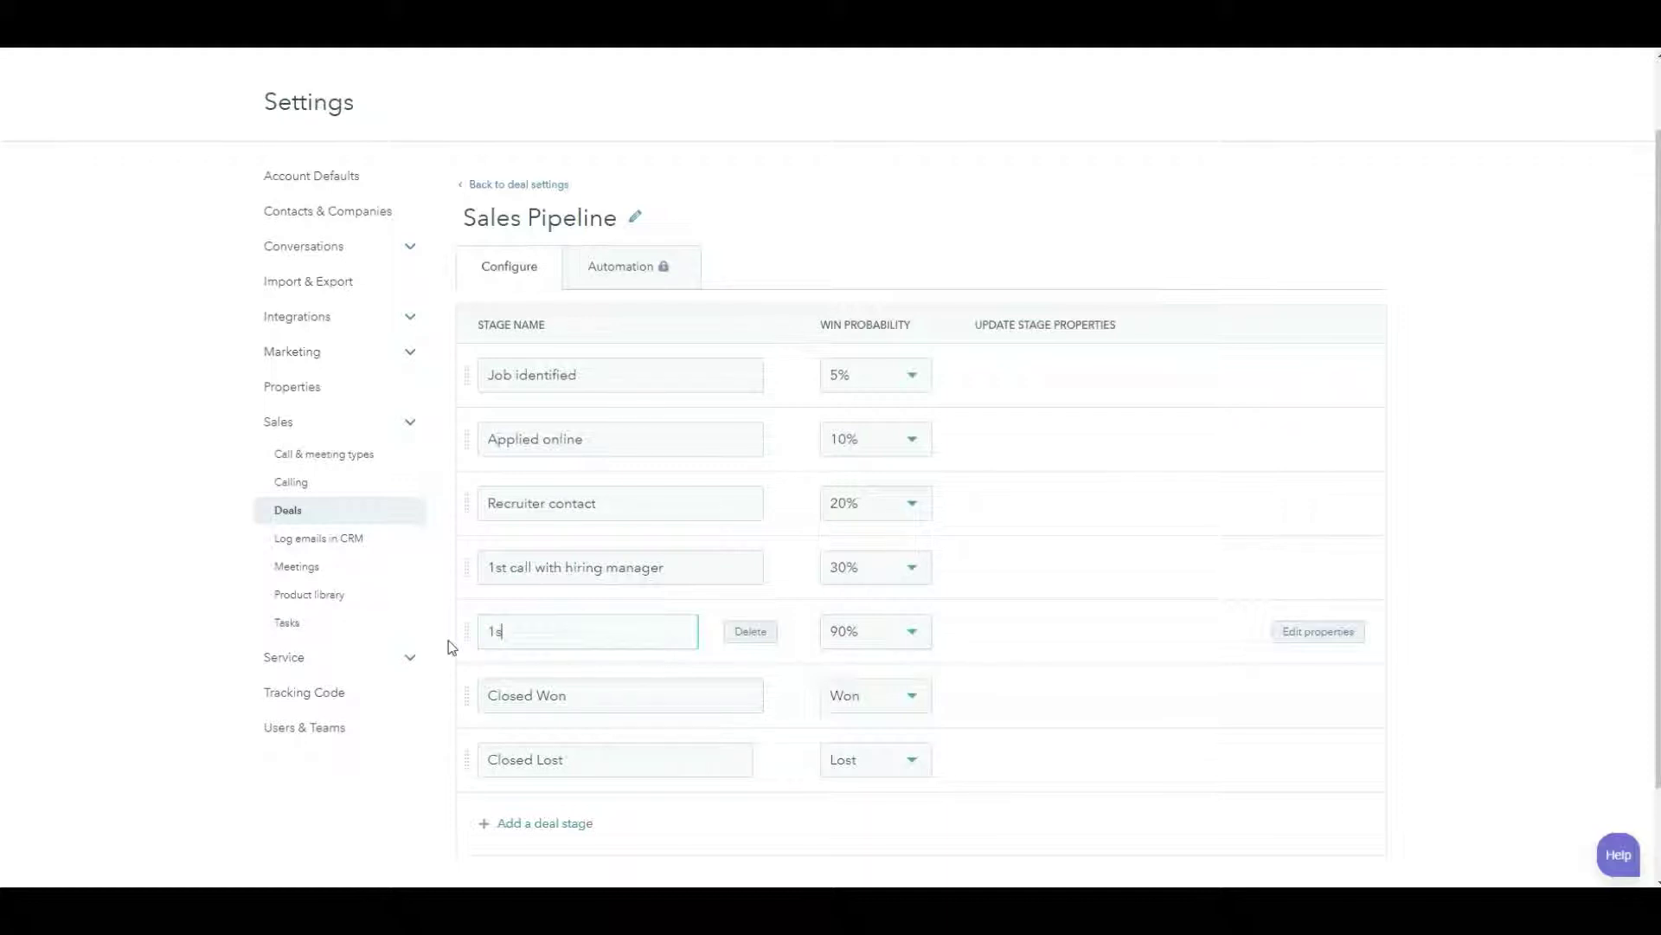
text(t interview)
click(912, 631)
scroll(946, 430, up, 3)
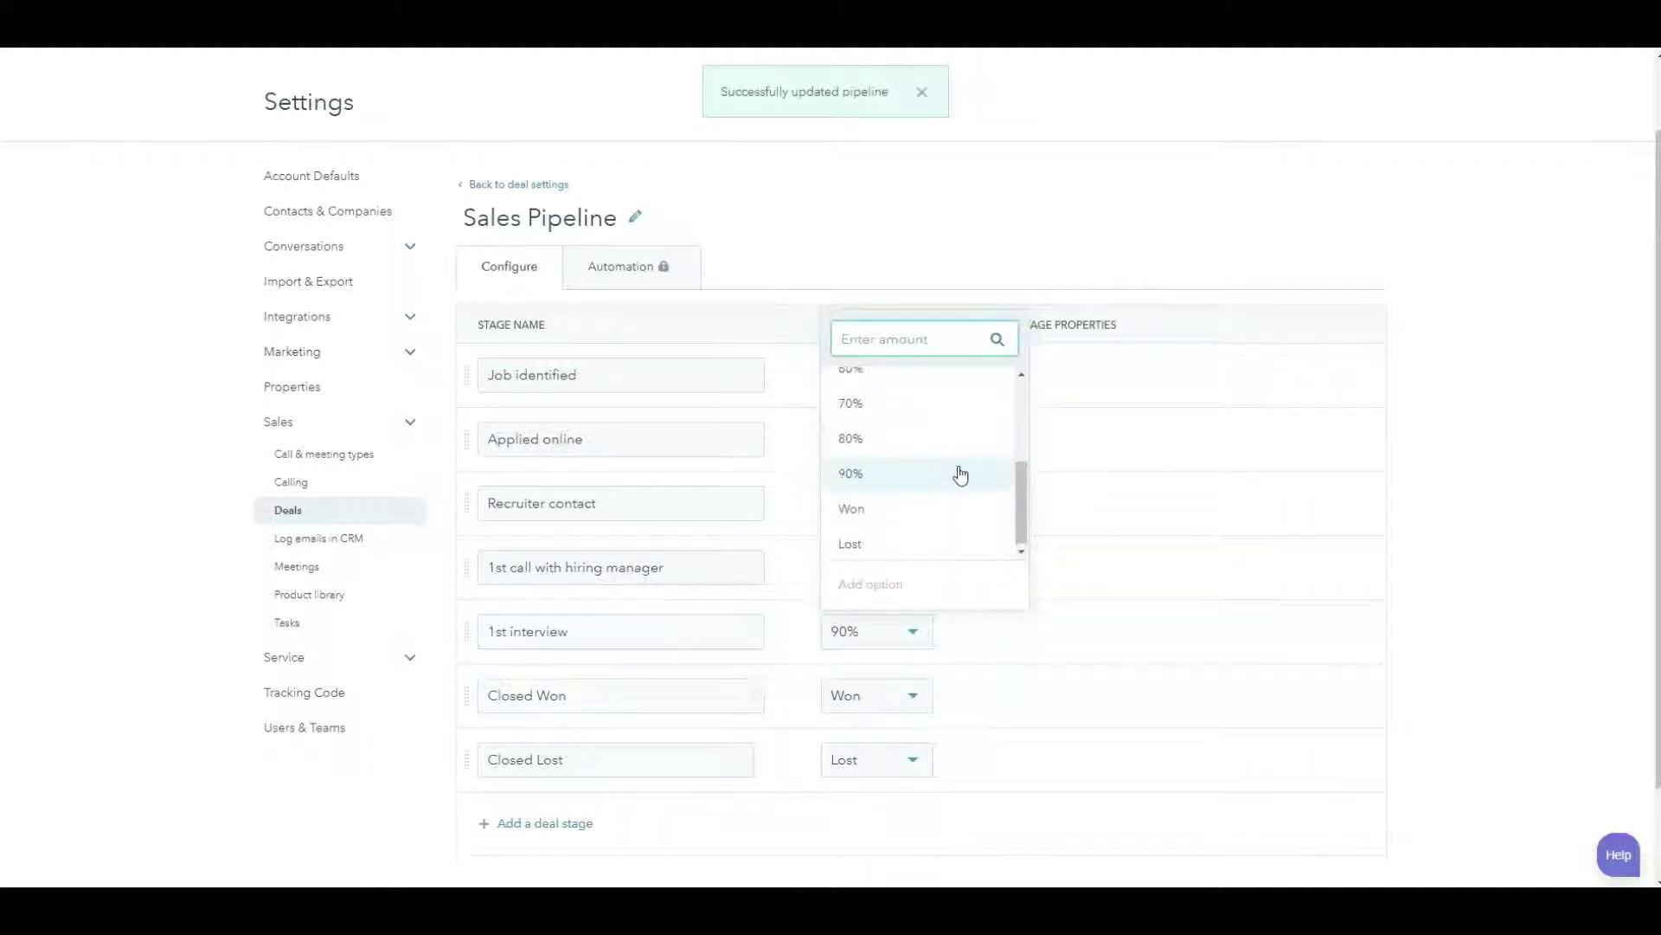
click(948, 527)
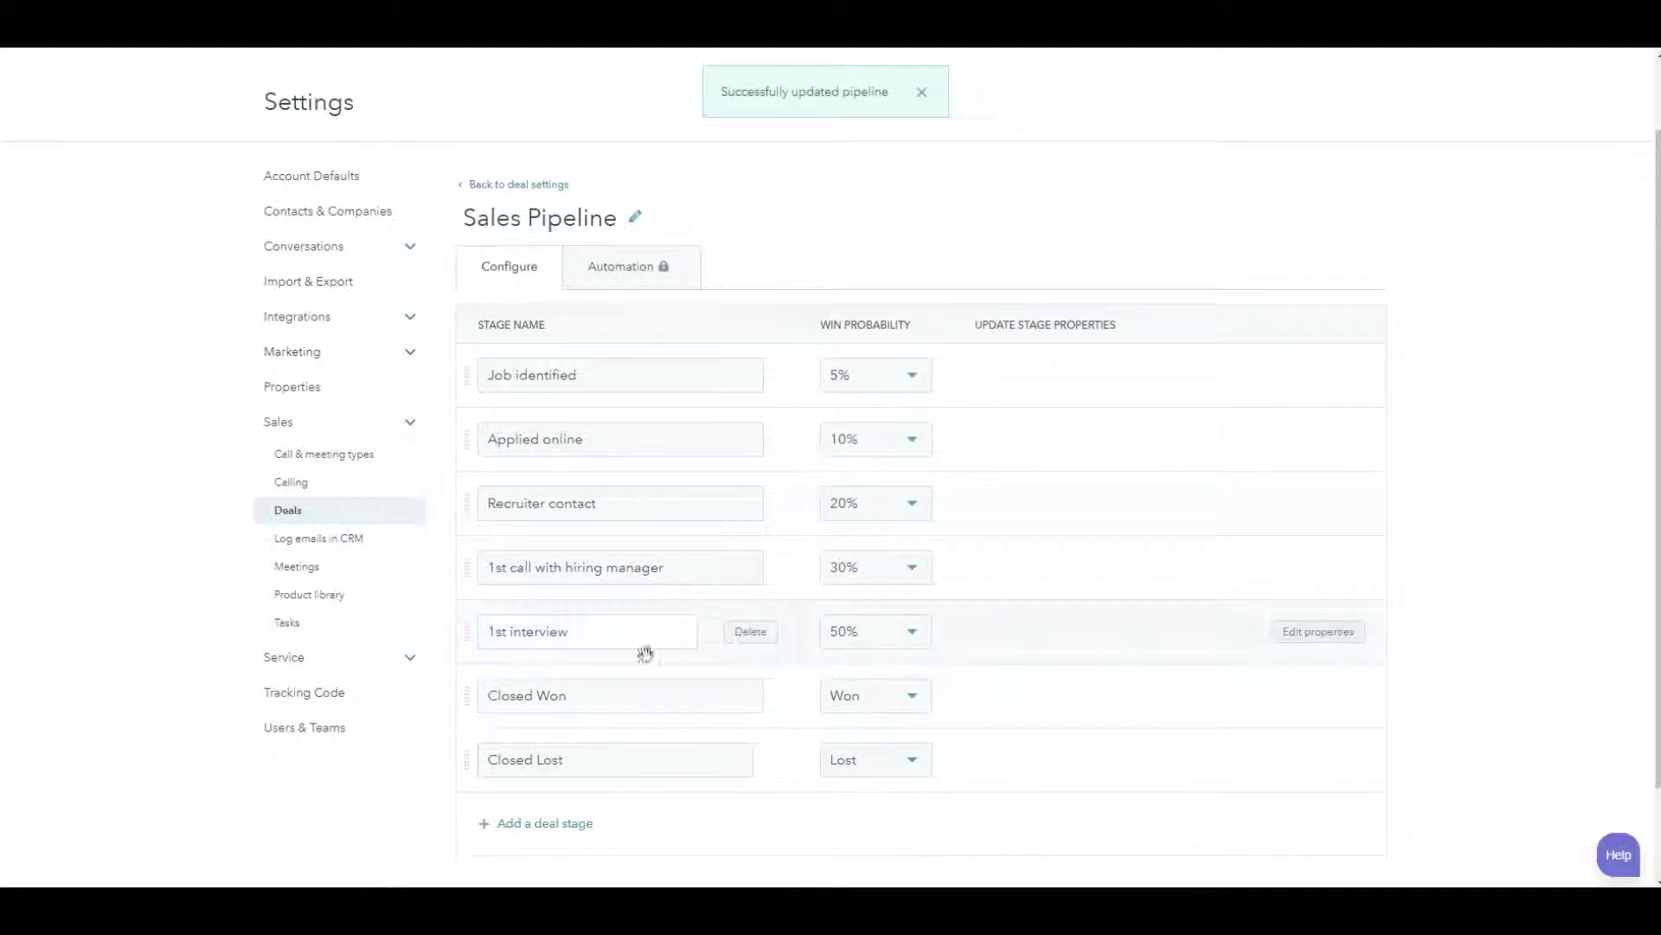
- Rename Closed Won to Final interview with a 70% win probability
drag(618, 695, 432, 709)
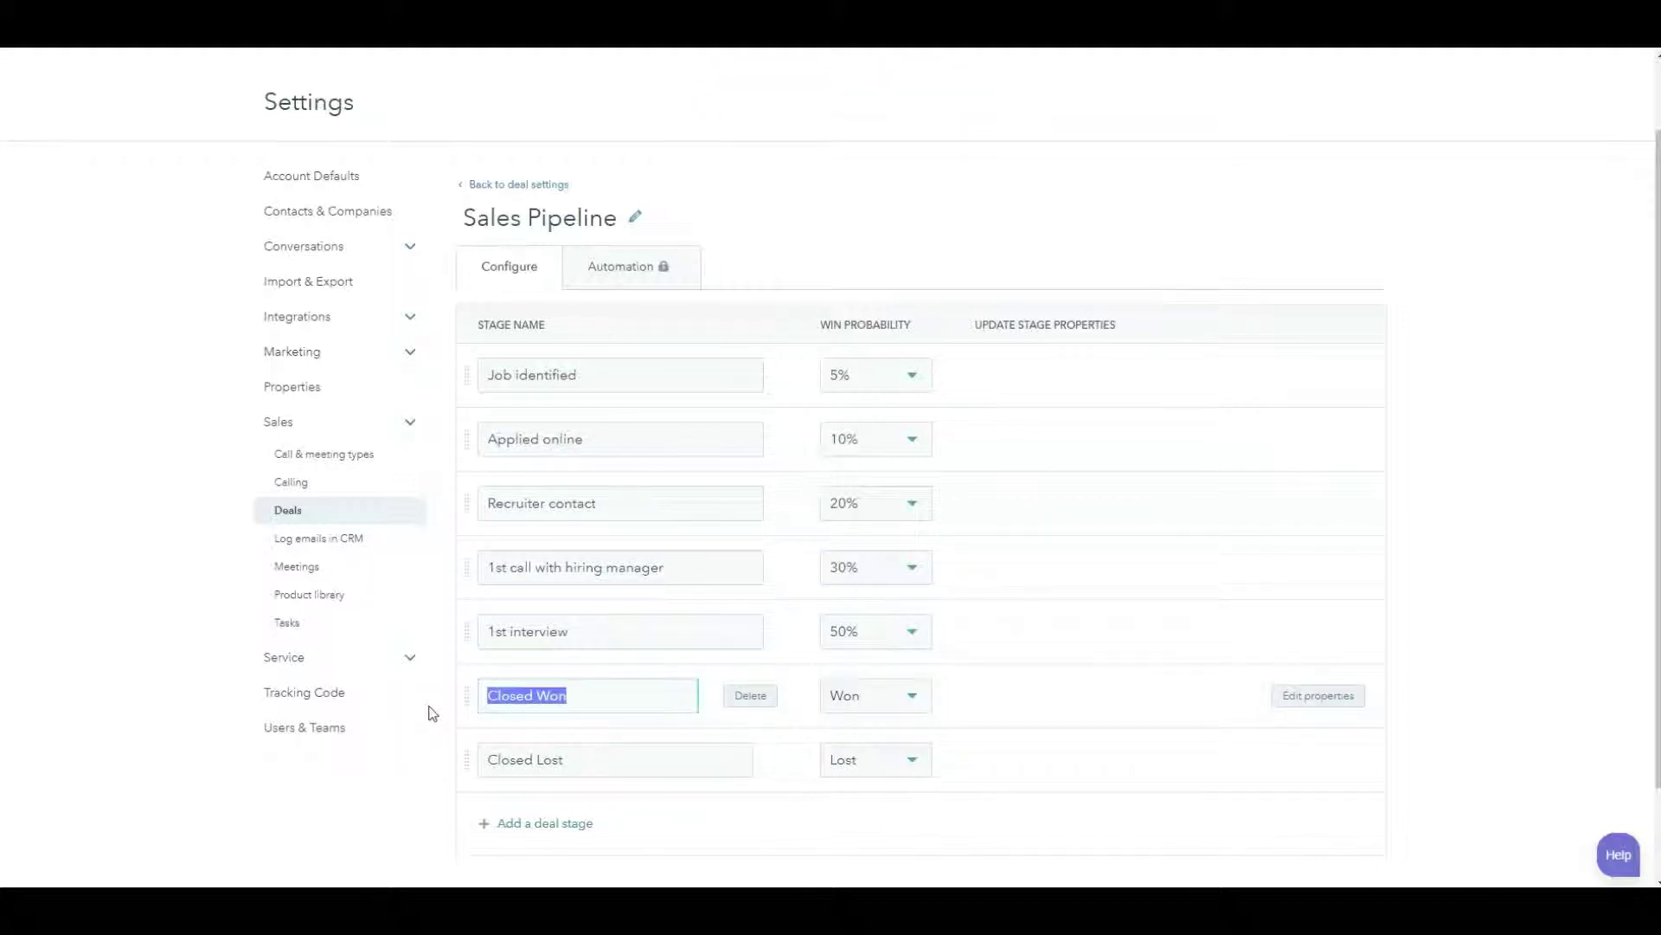
text(Final interview)
click(906, 699)
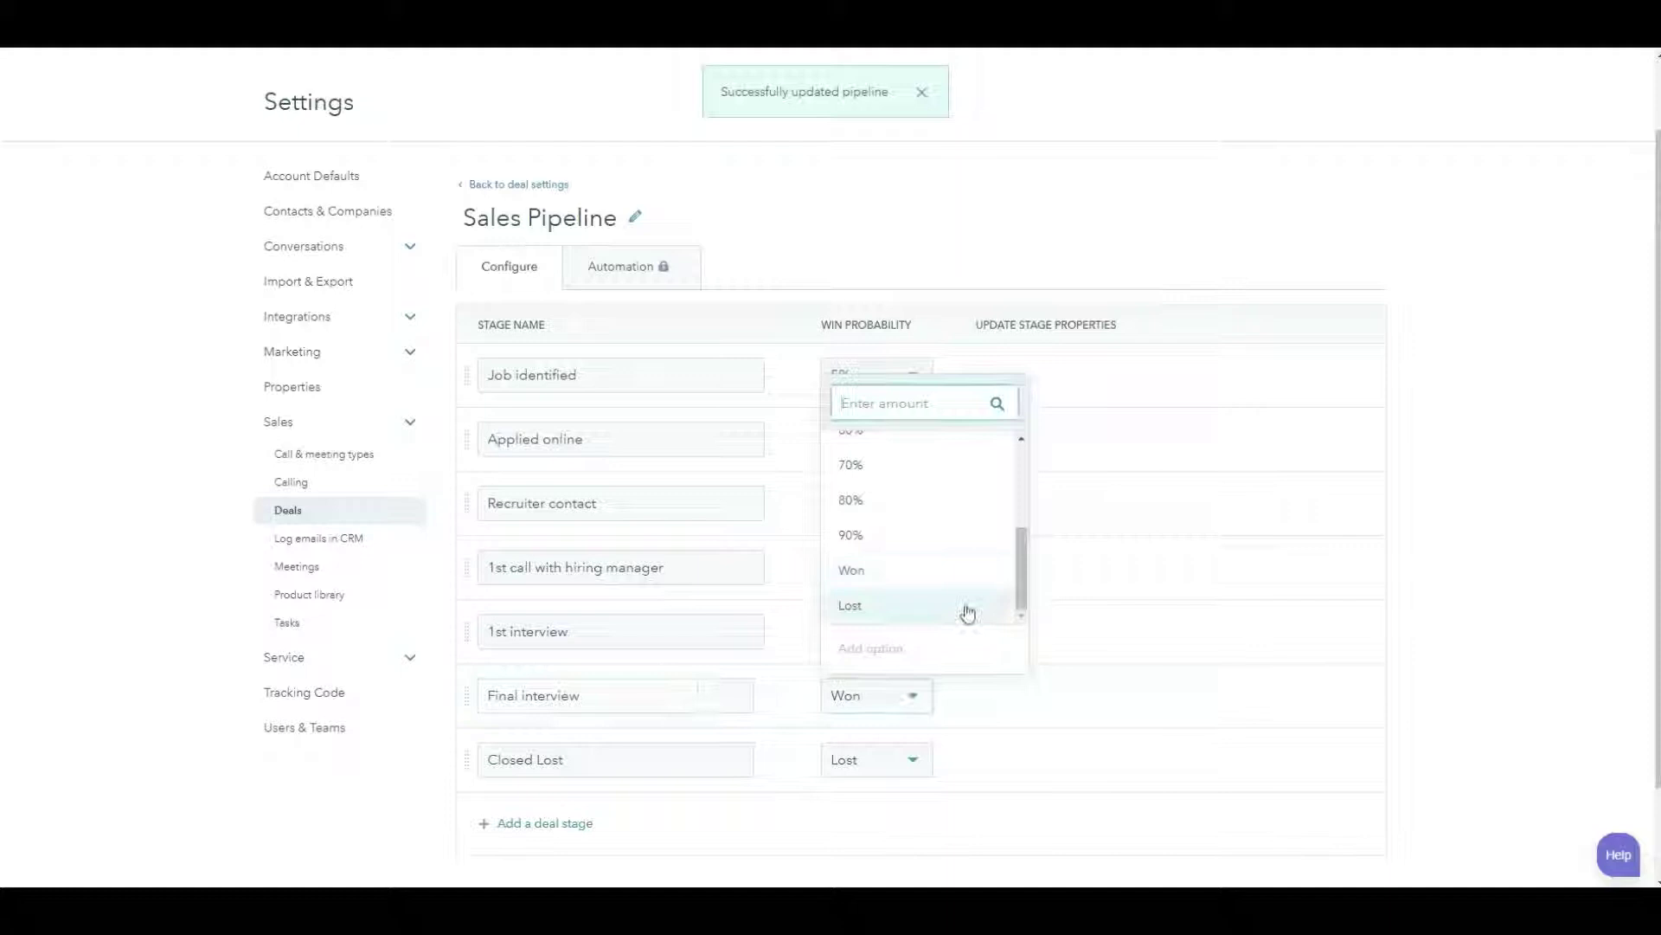
click(942, 481)
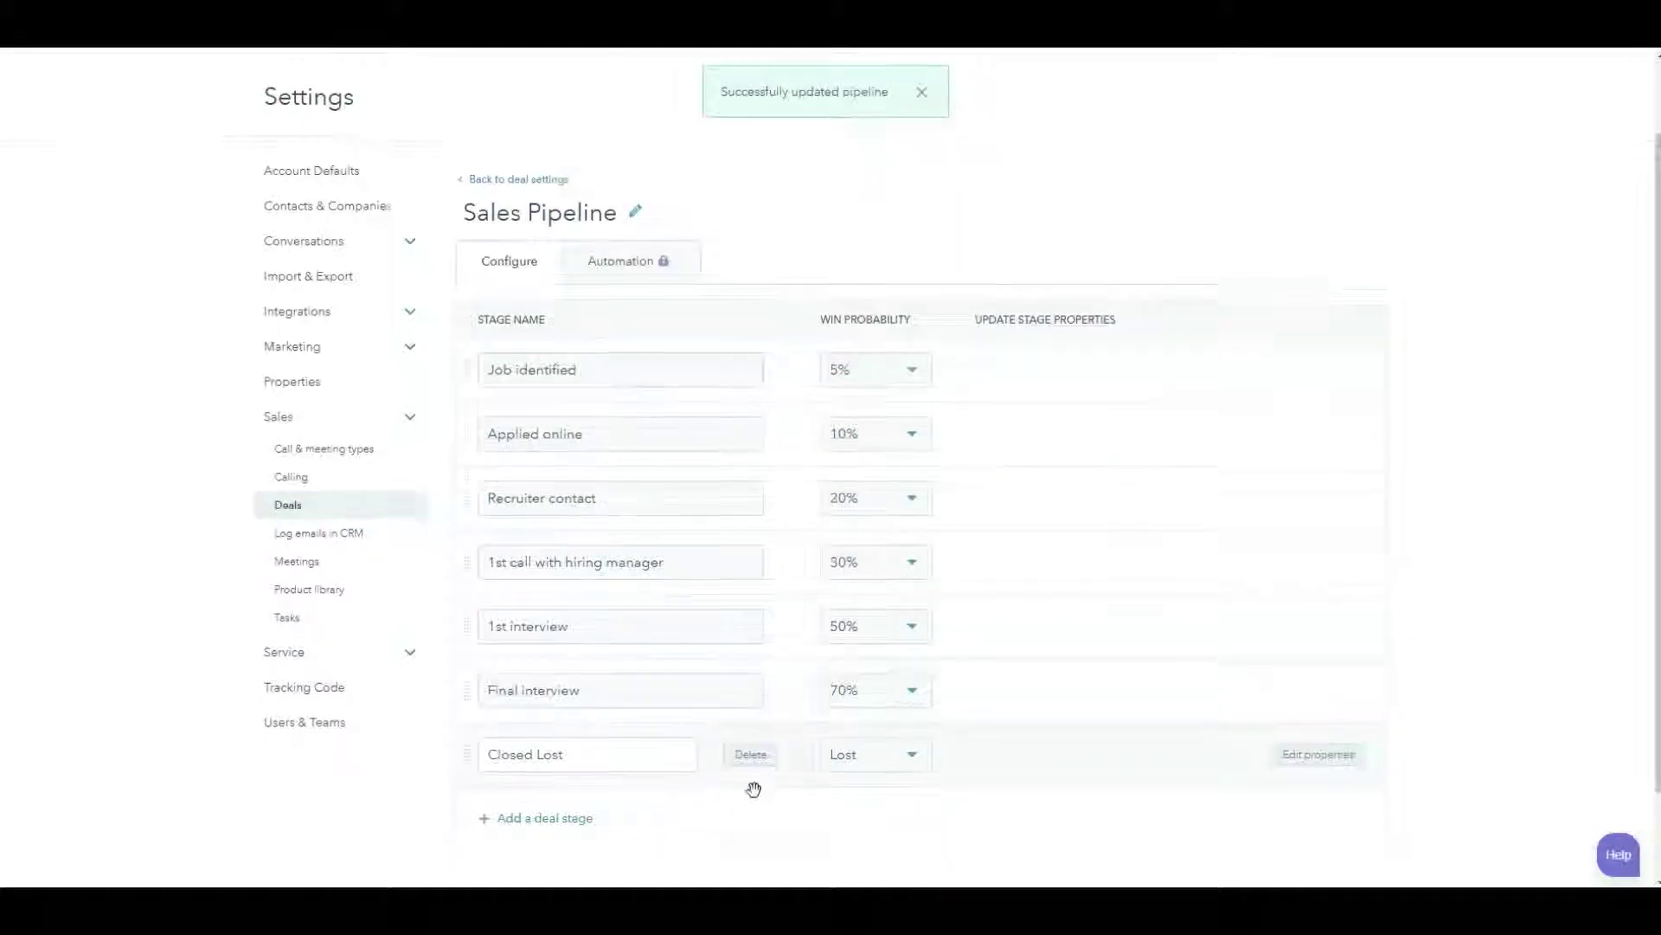
- Rename the Closed Lost stage to Eliminated
scroll(745, 788, down, 2)
drag(603, 676, 434, 683)
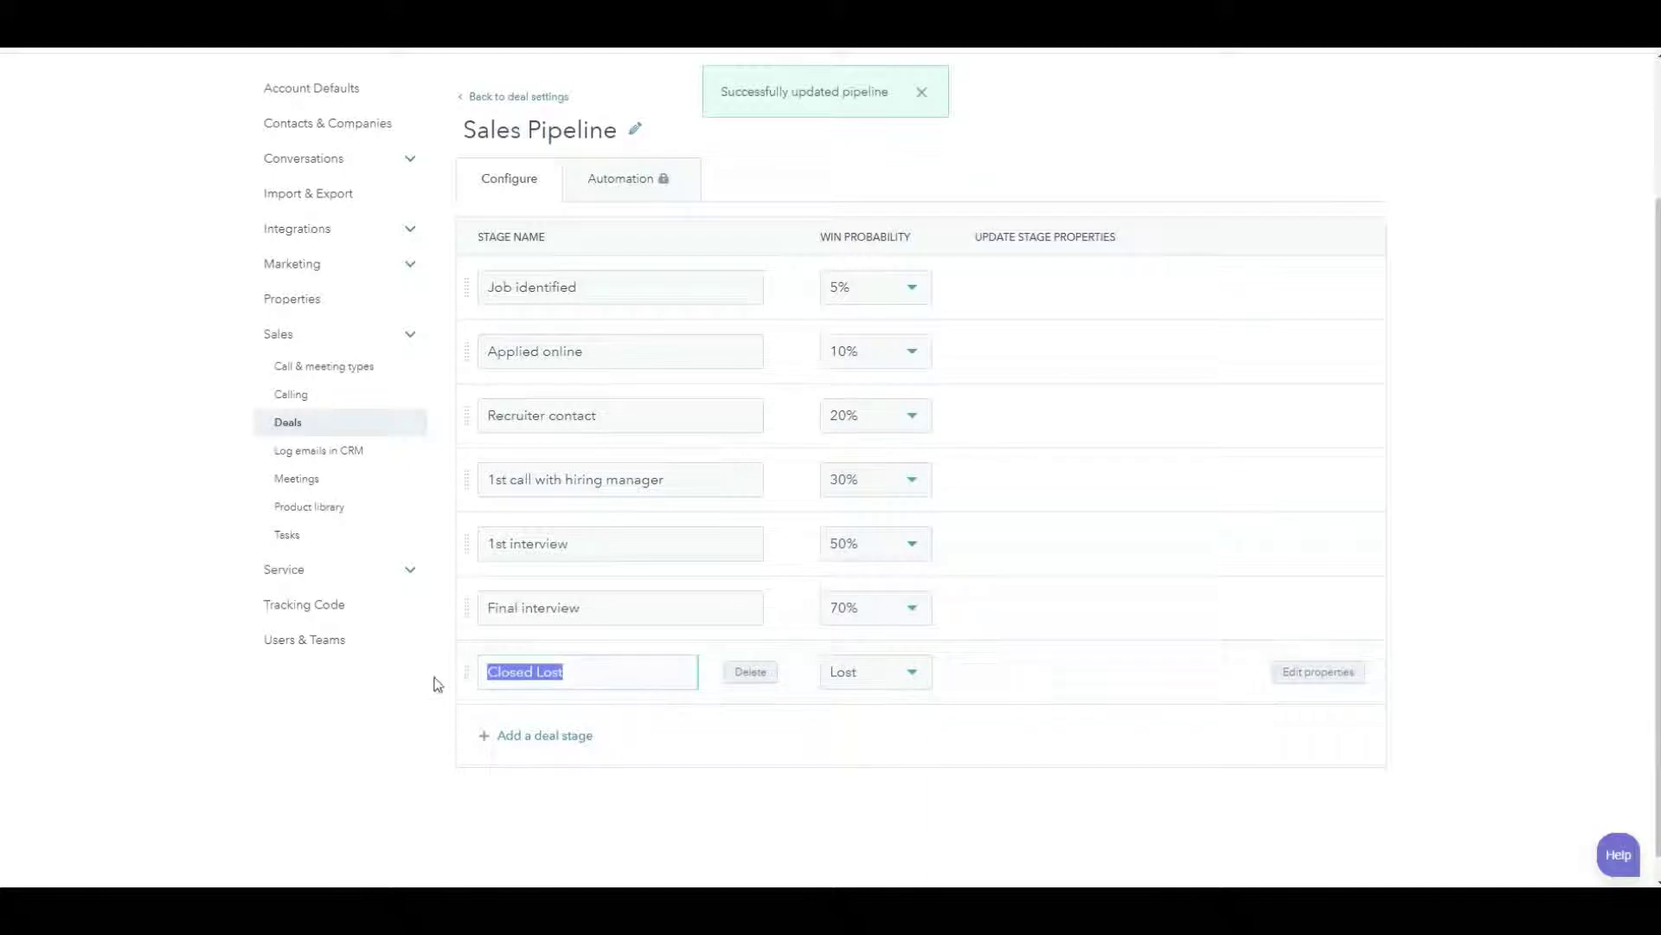
text(Eliminated)
- Add a new Employed stage to the pipeline with its win probability set to Won
click(538, 737)
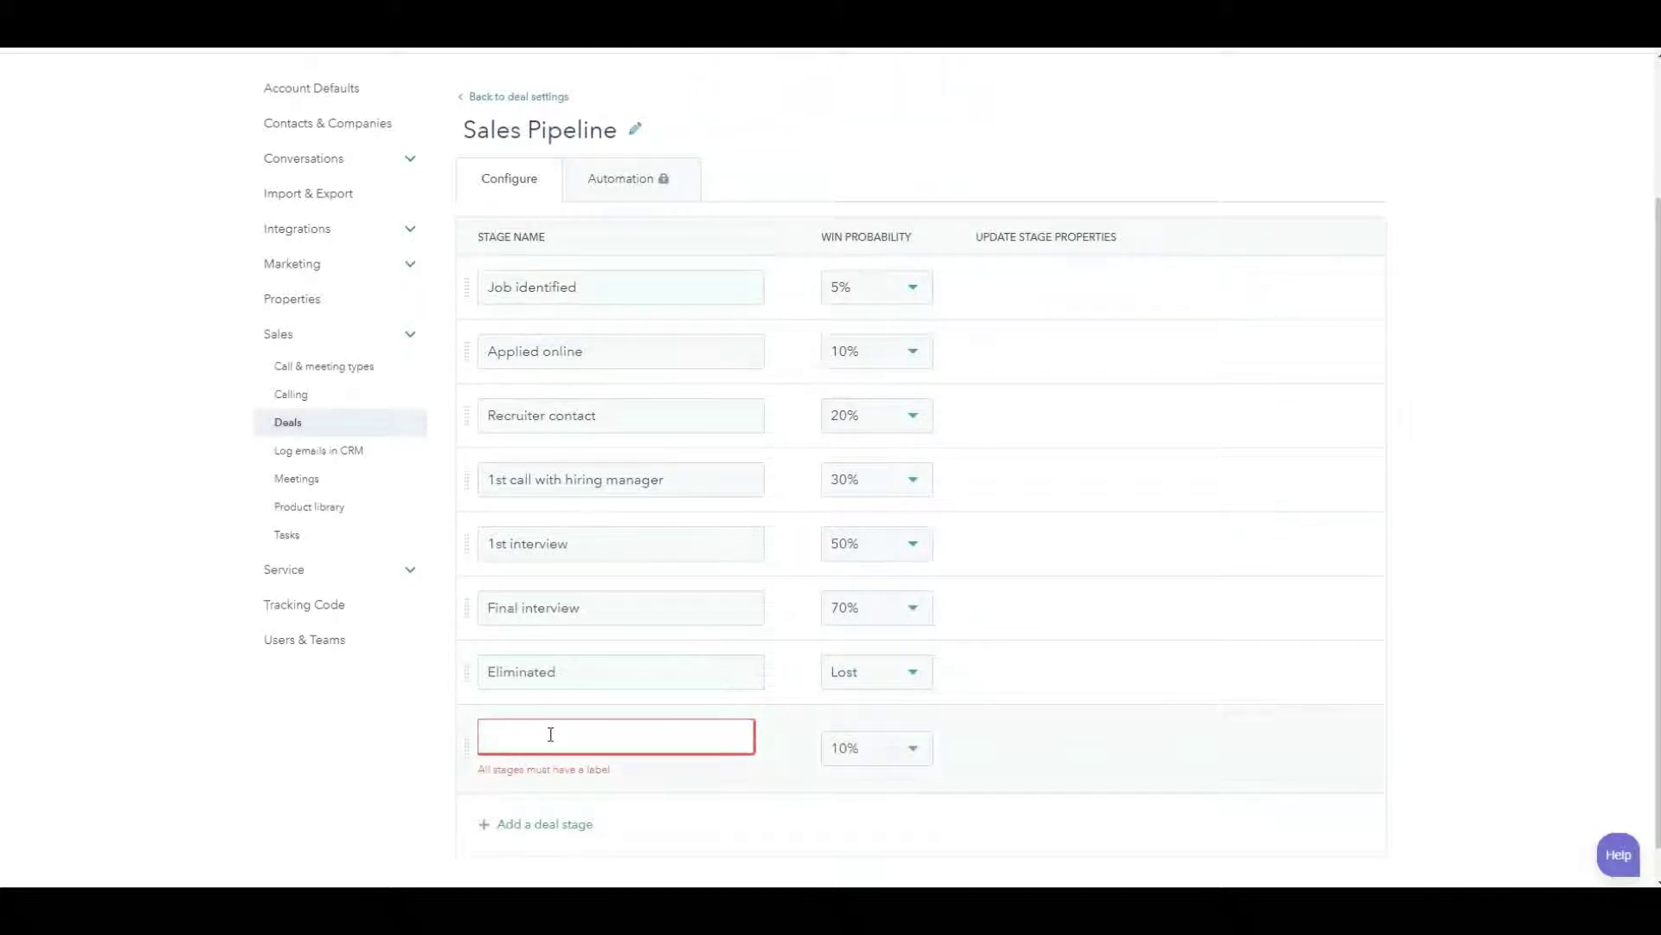
text(Employed)
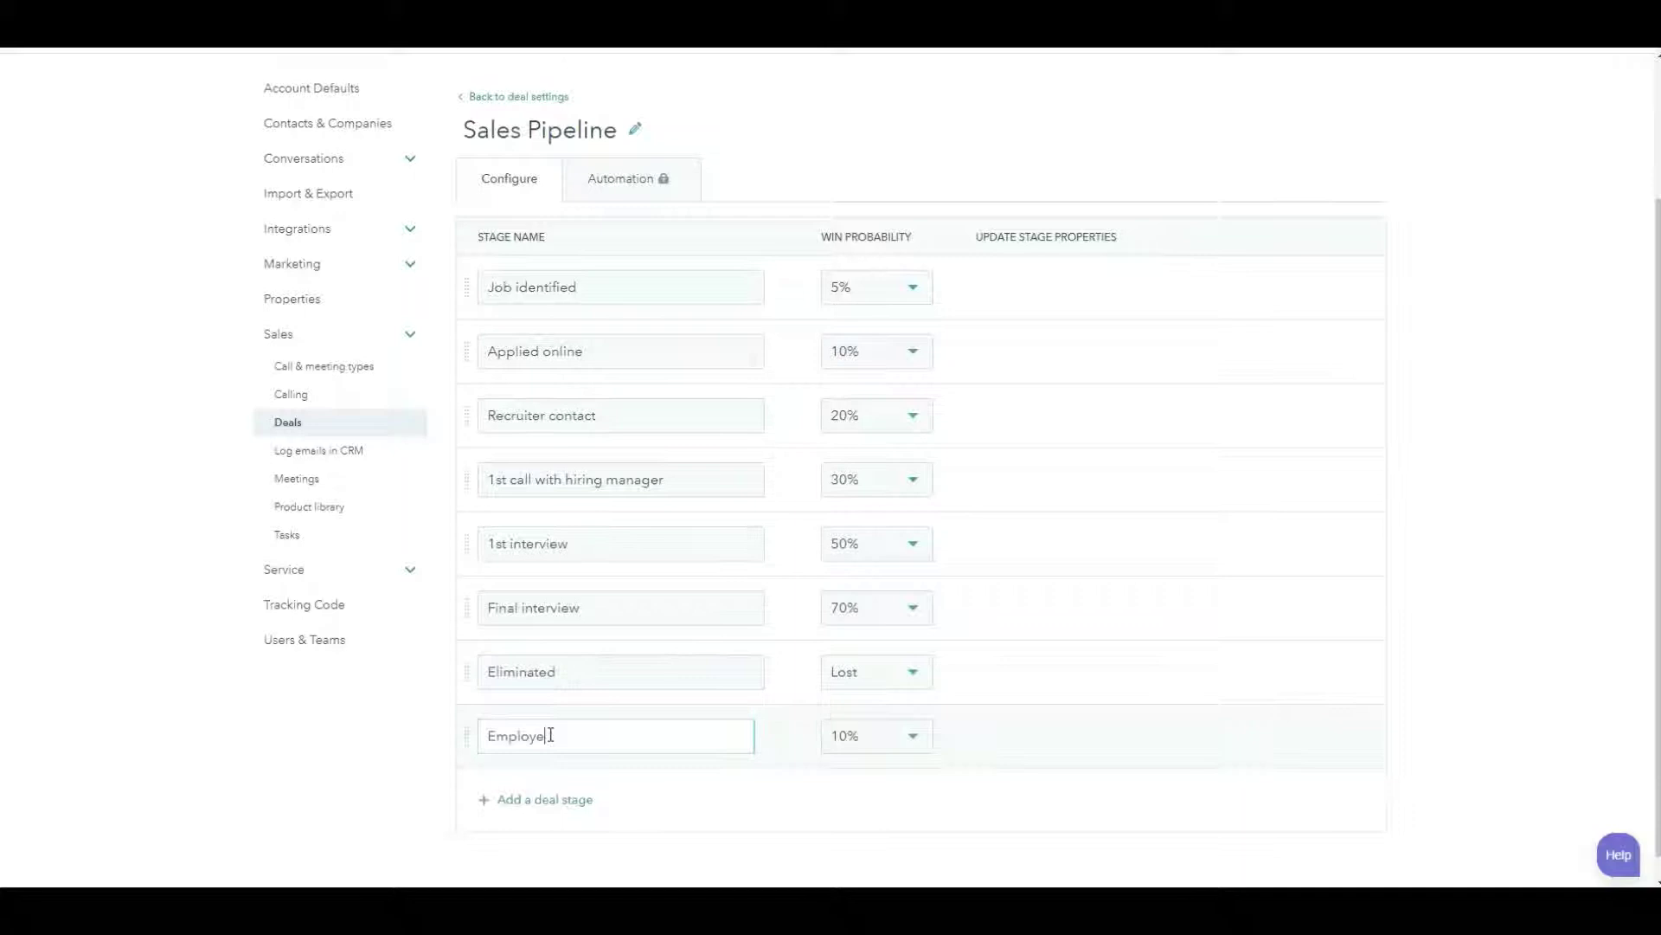
click(909, 736)
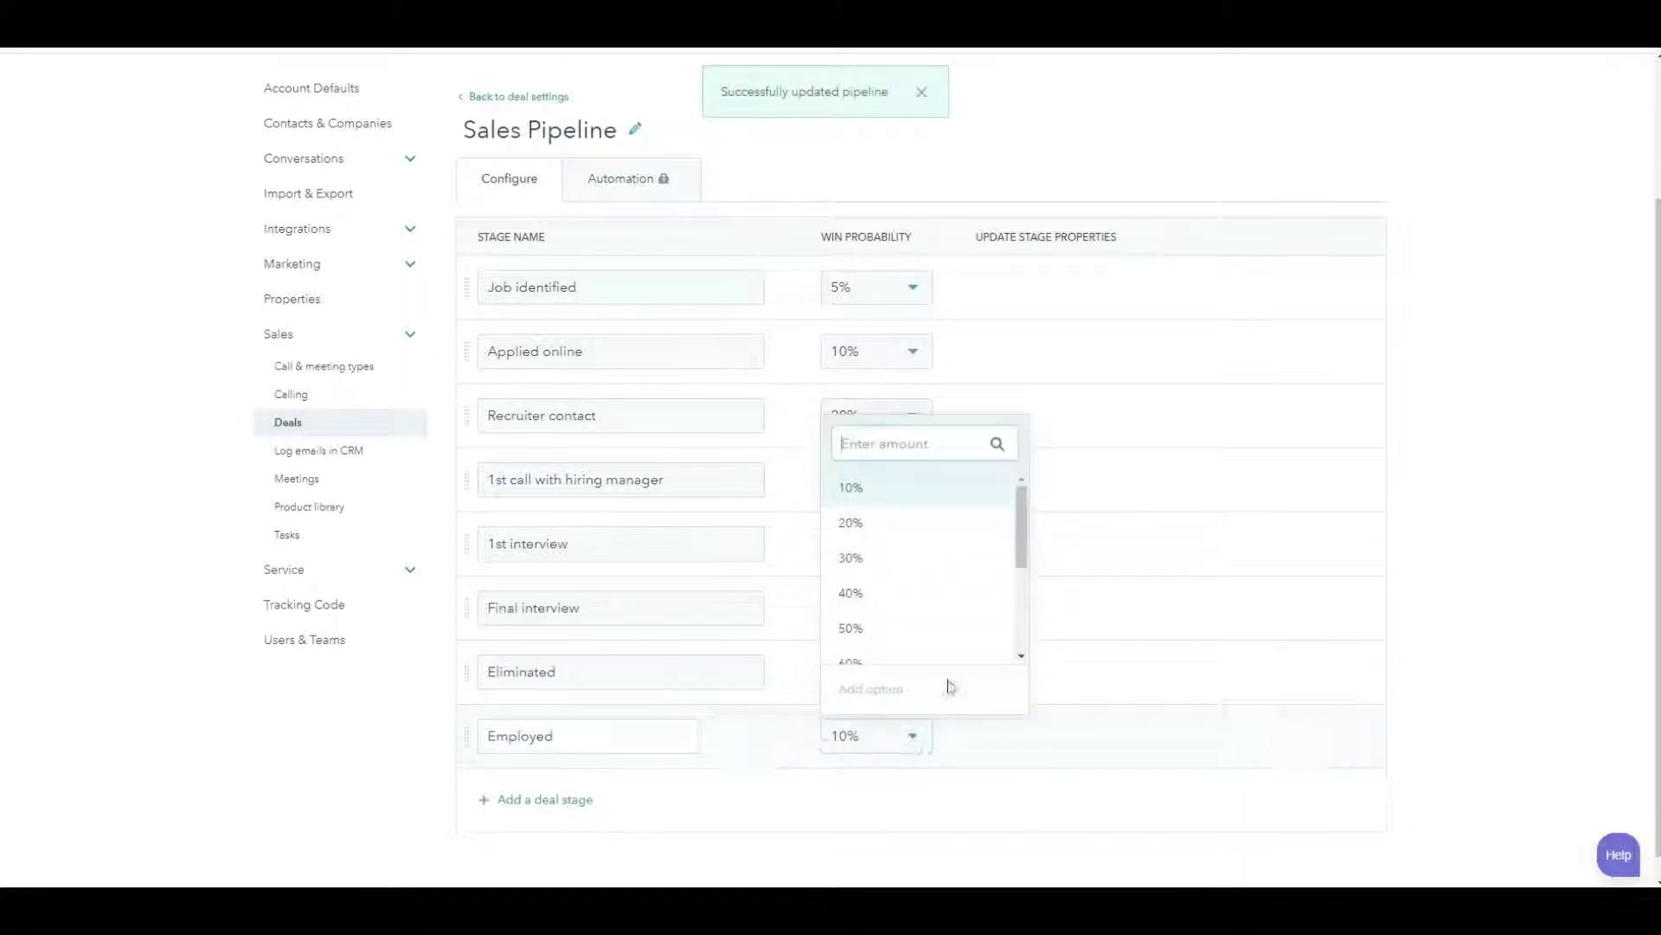
scroll(949, 620, down, 3)
click(897, 627)
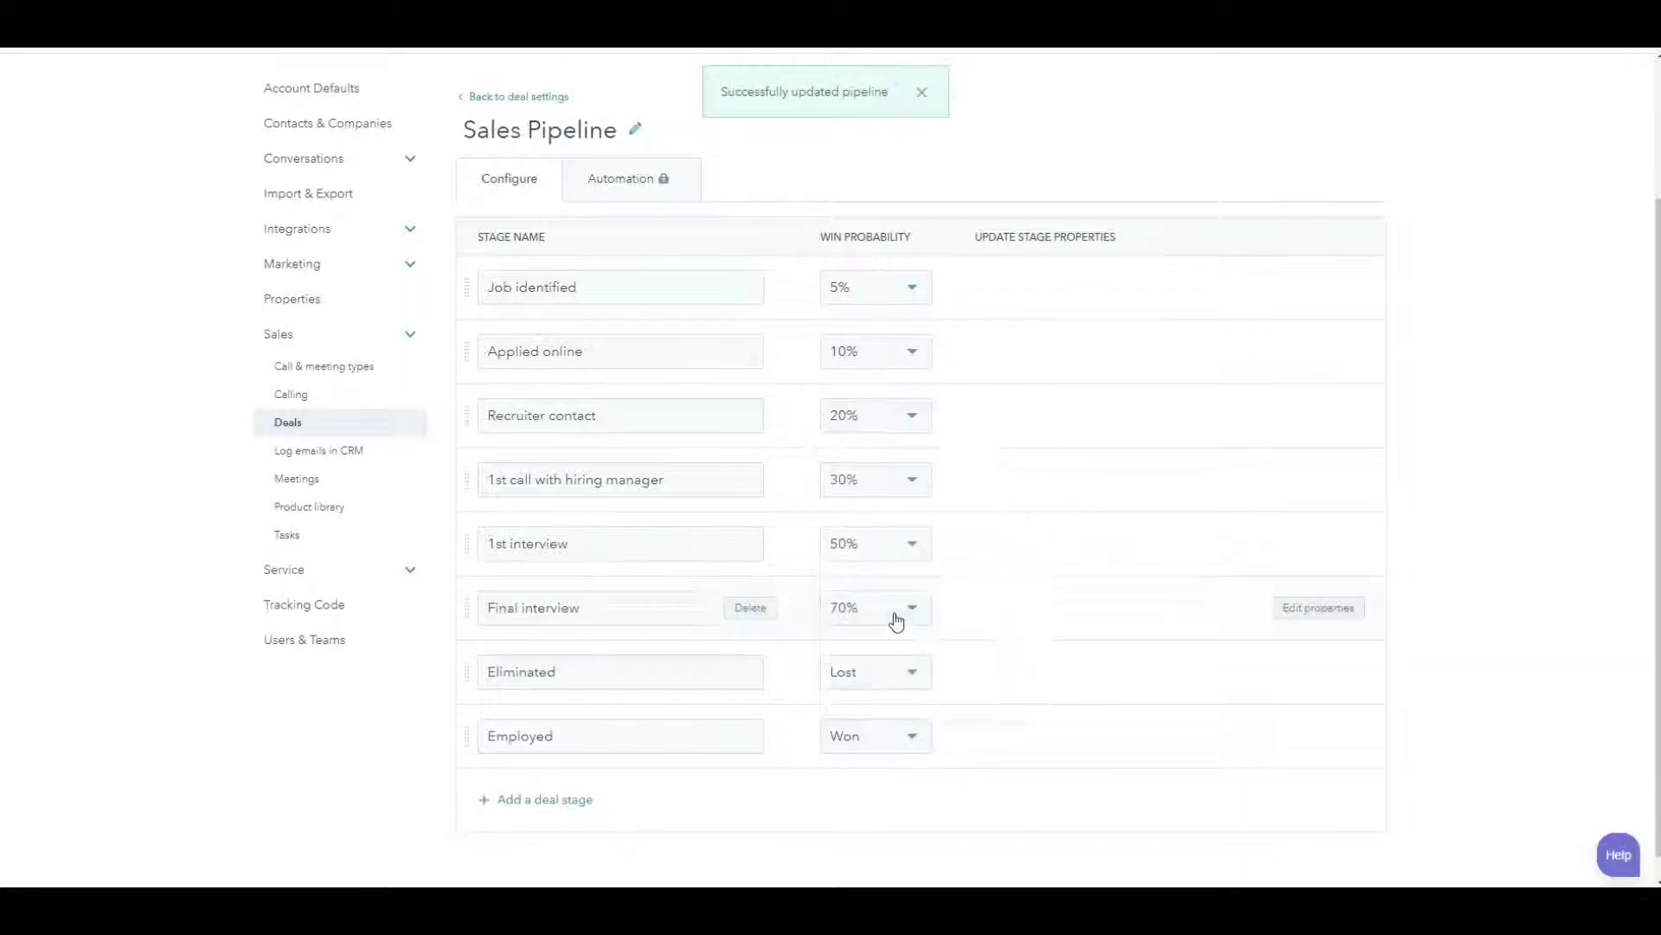
mouse_move(542, 738)
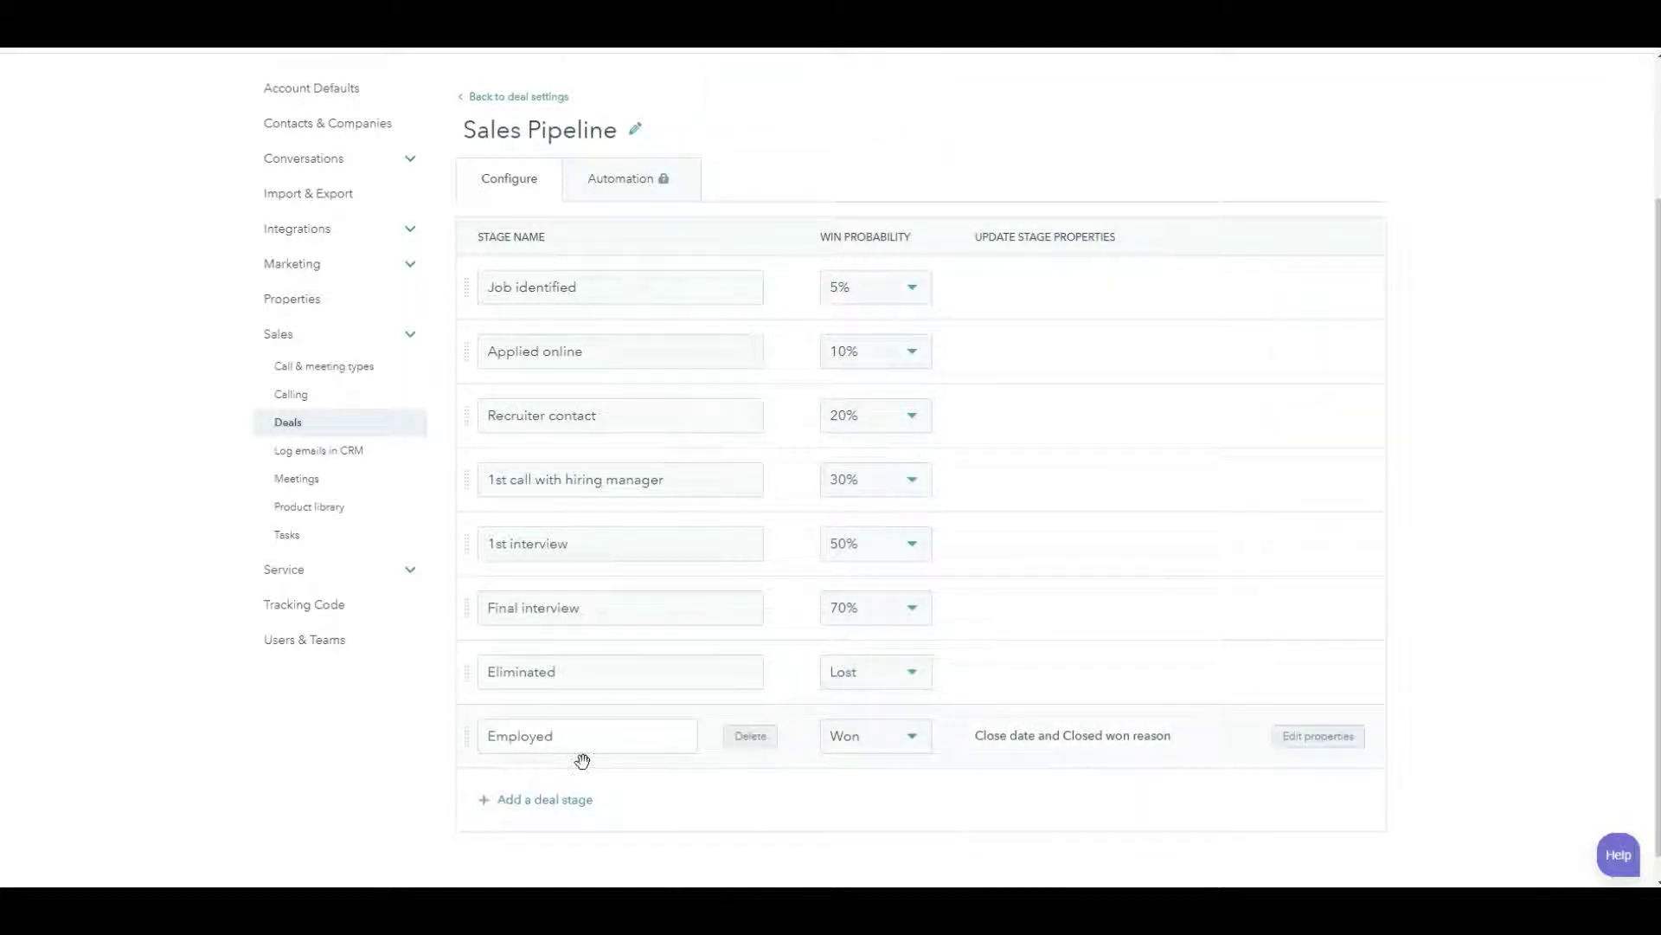
scroll(969, 736, up, 2)
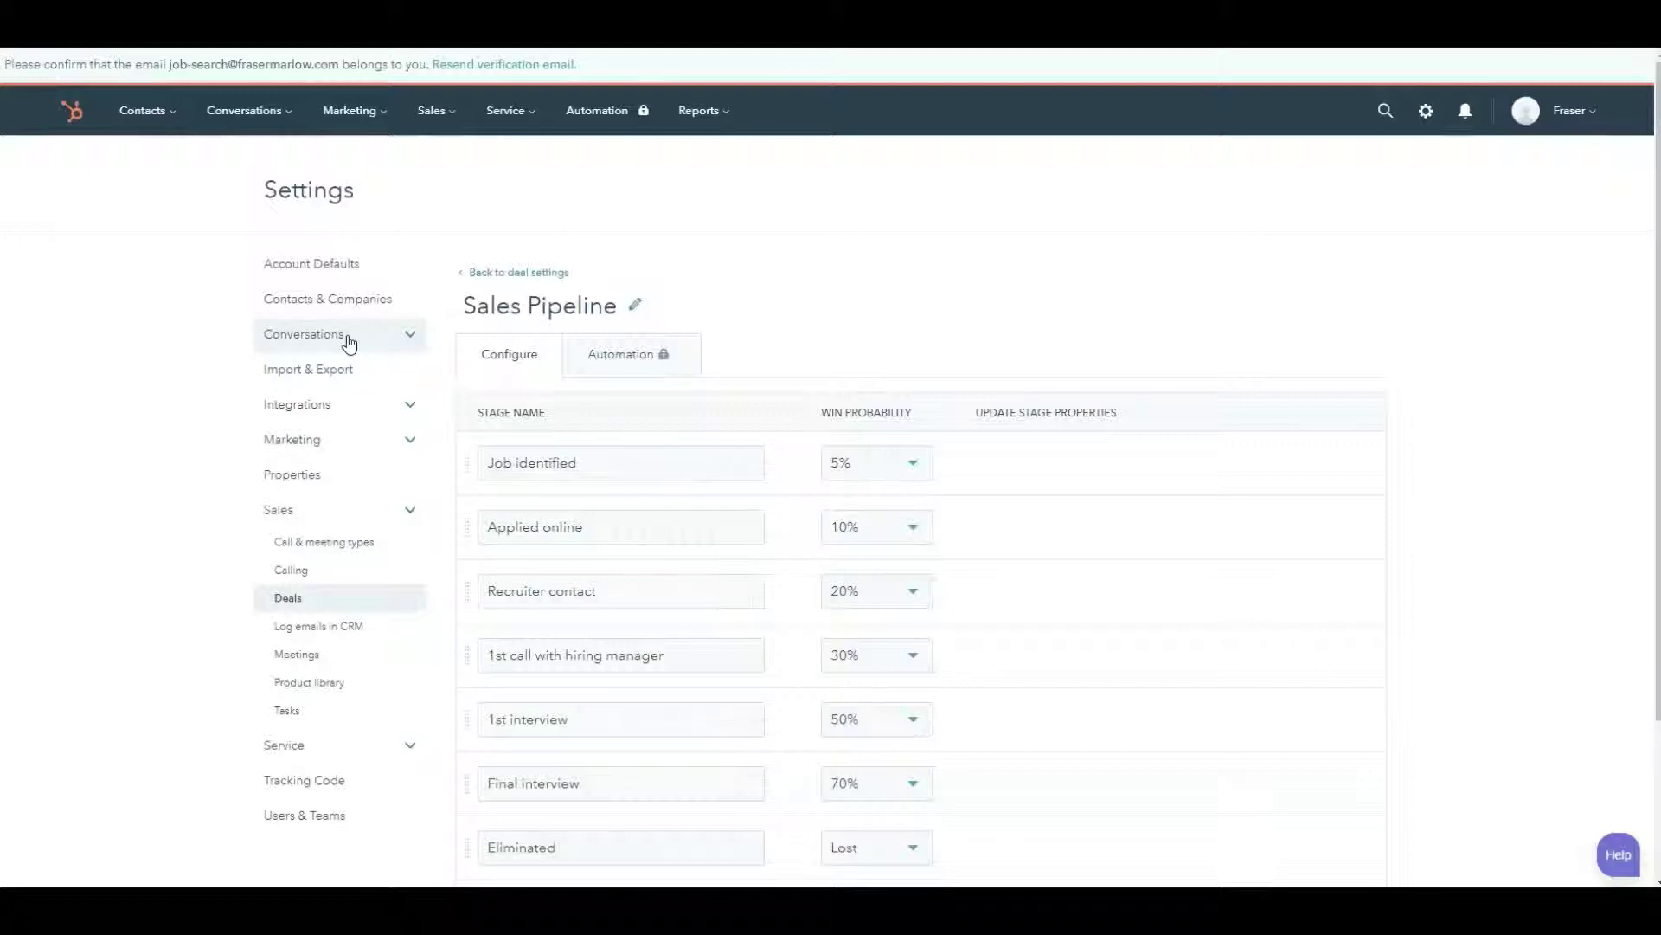
mouse_move(490, 480)
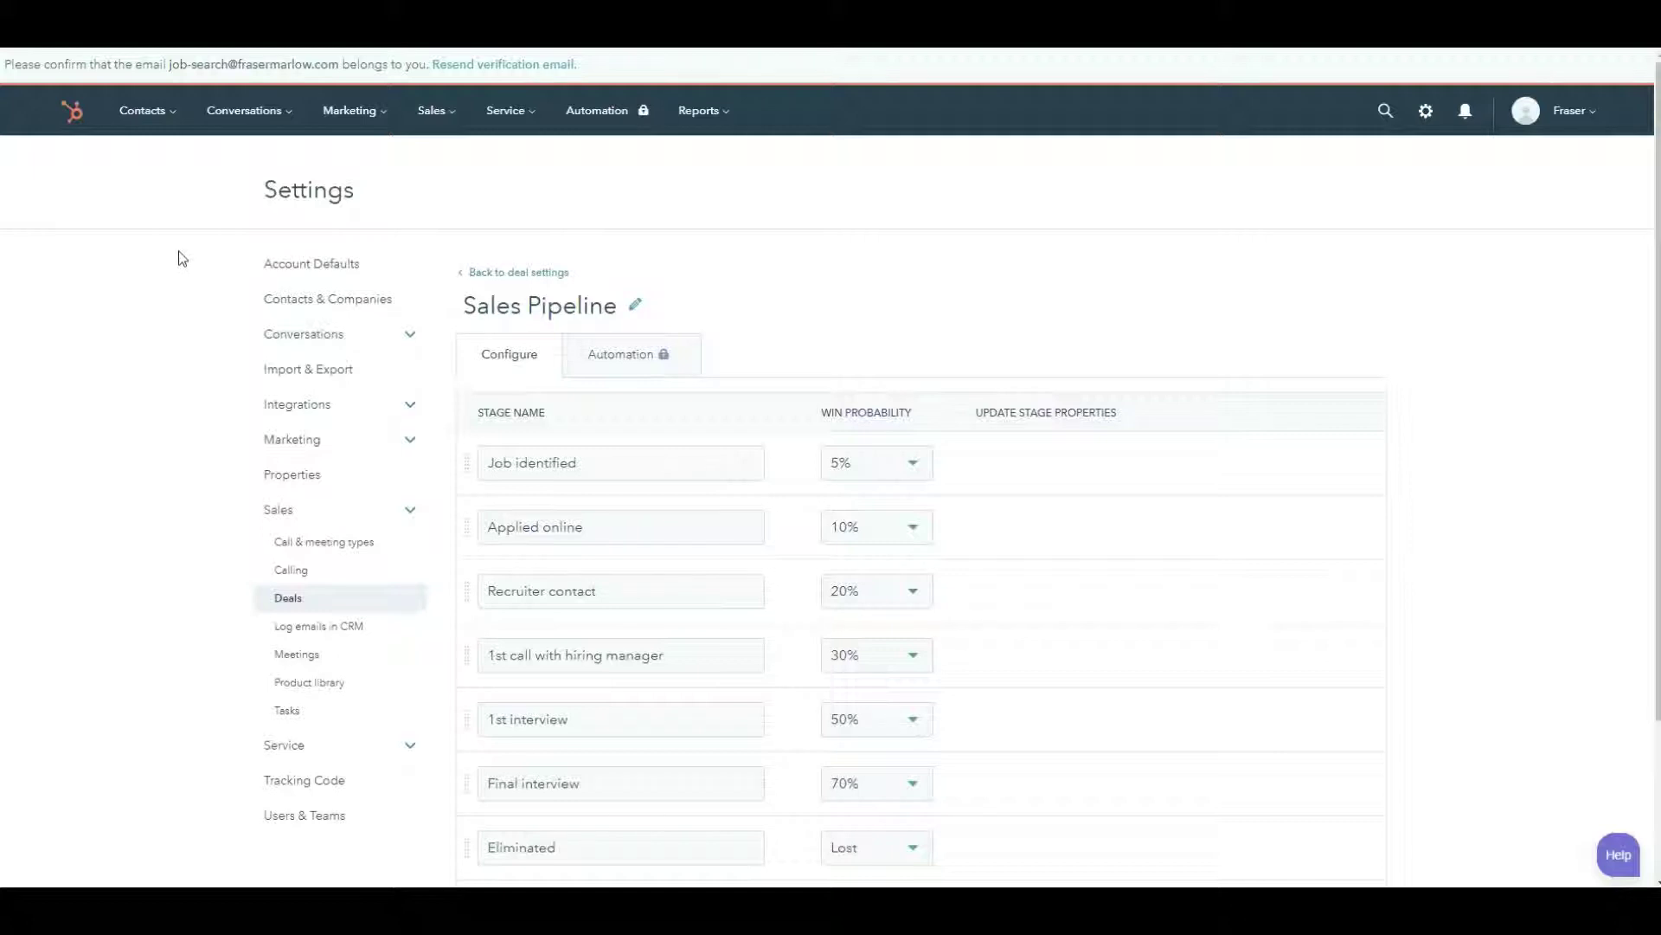
- Leave settings and go to the Deals board via the Sales menu
click(78, 113)
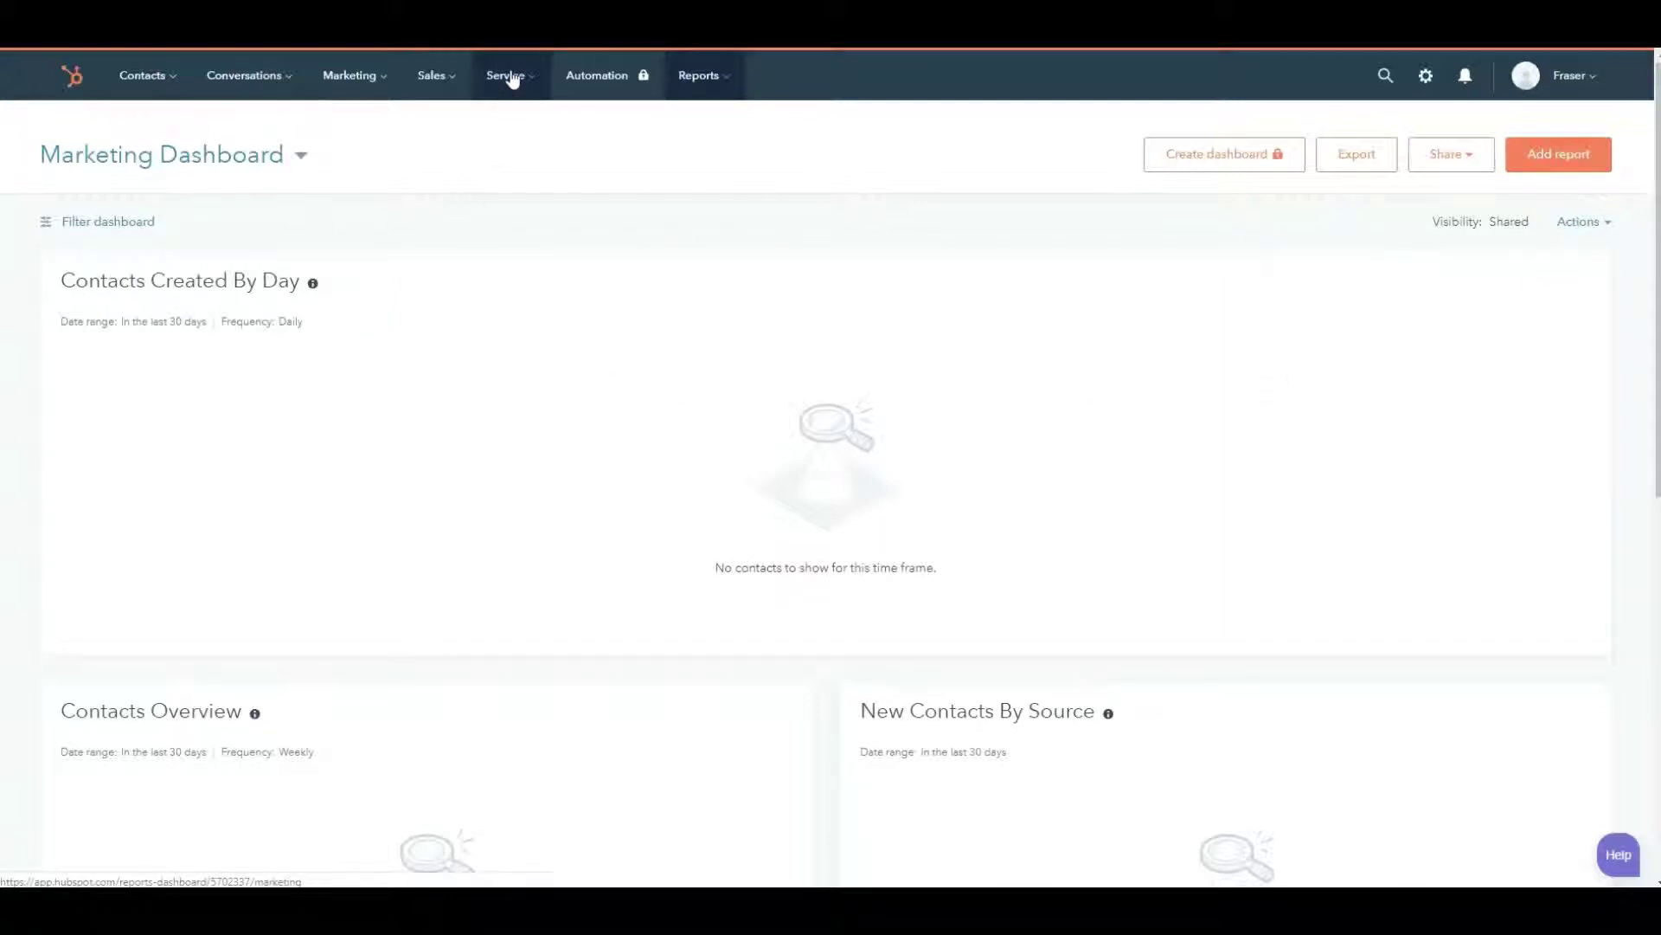
click(435, 82)
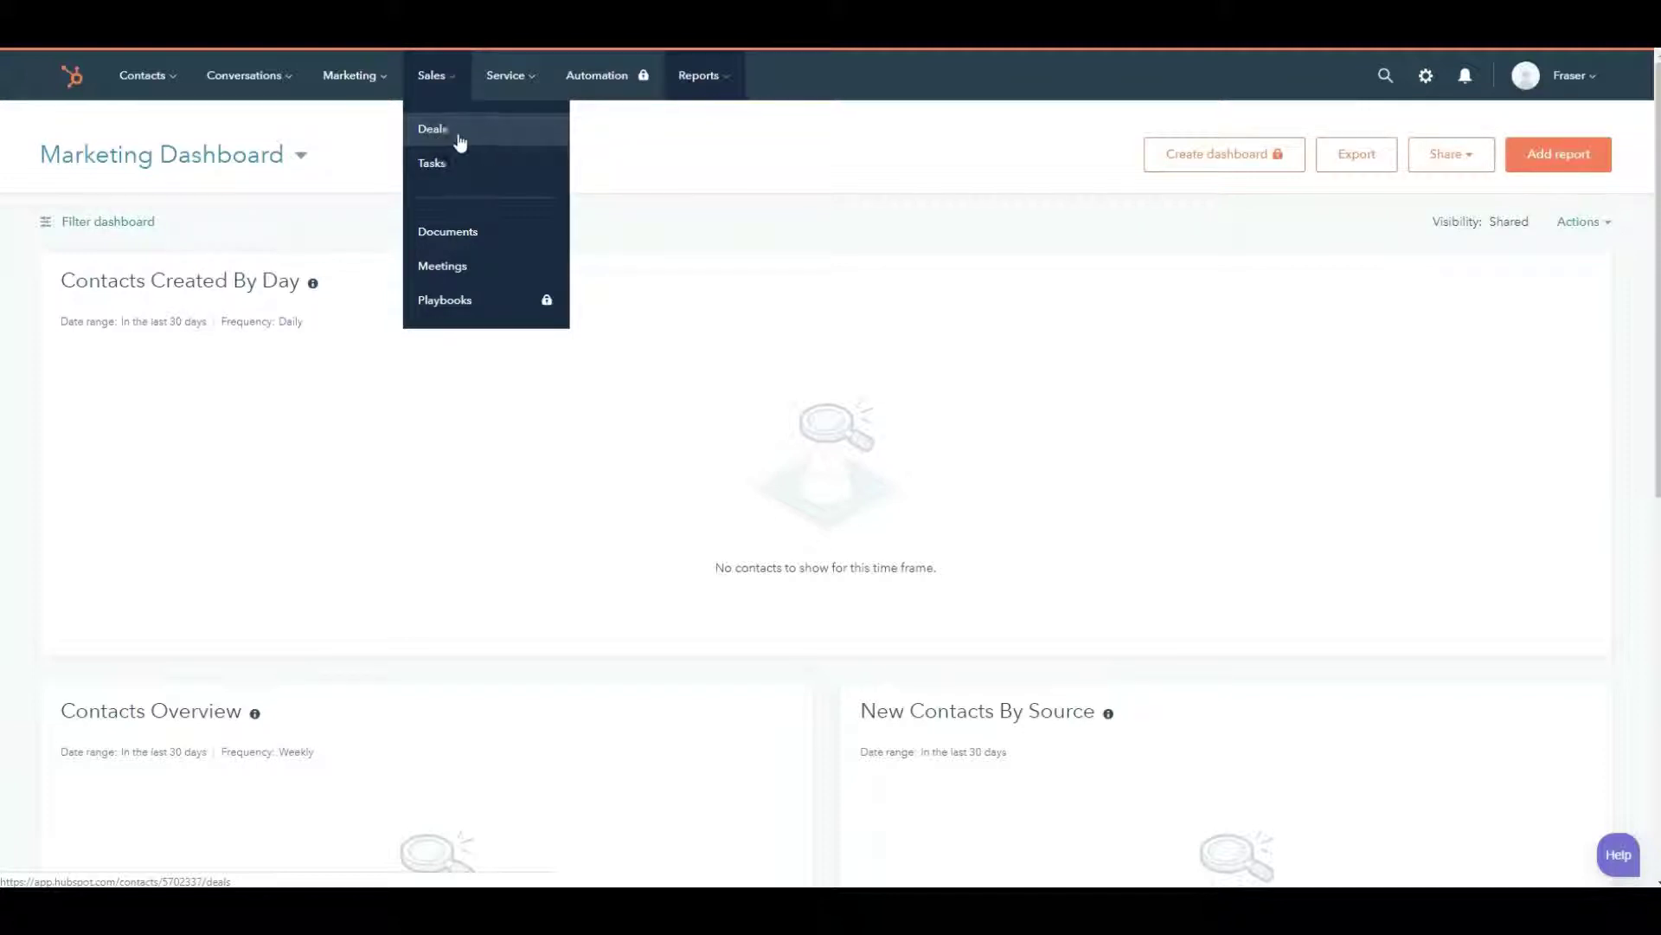
click(434, 139)
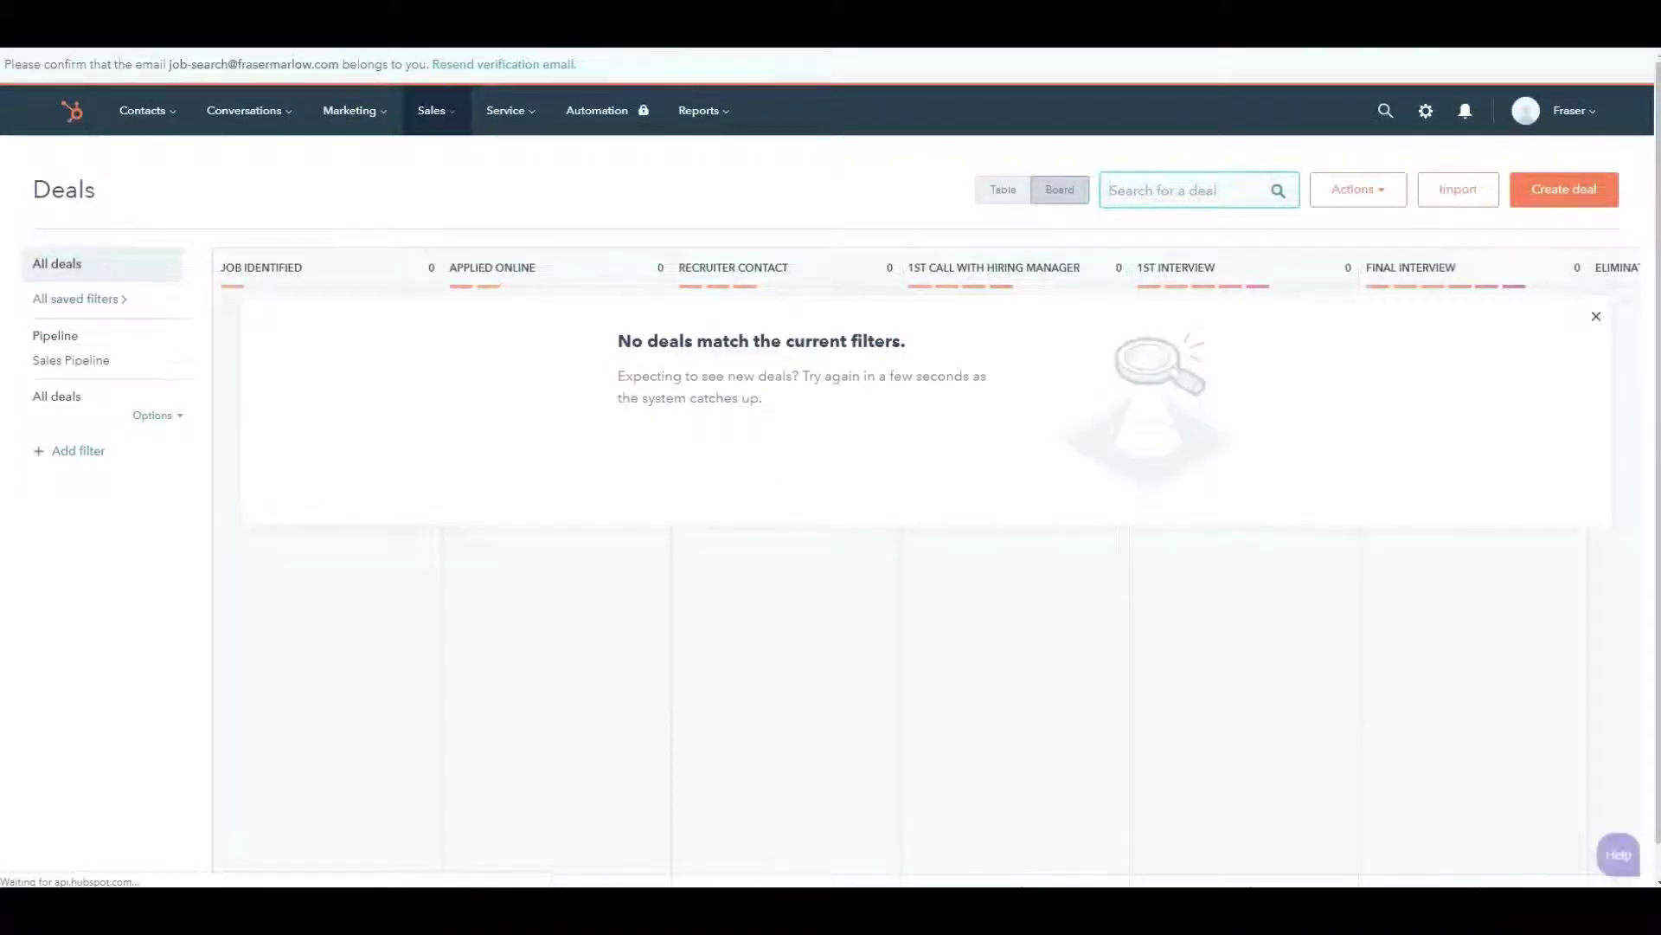
- Search the web for Indeed in a new tab and open the Indeed job site
key(ctrl+t)
text(iddeed)
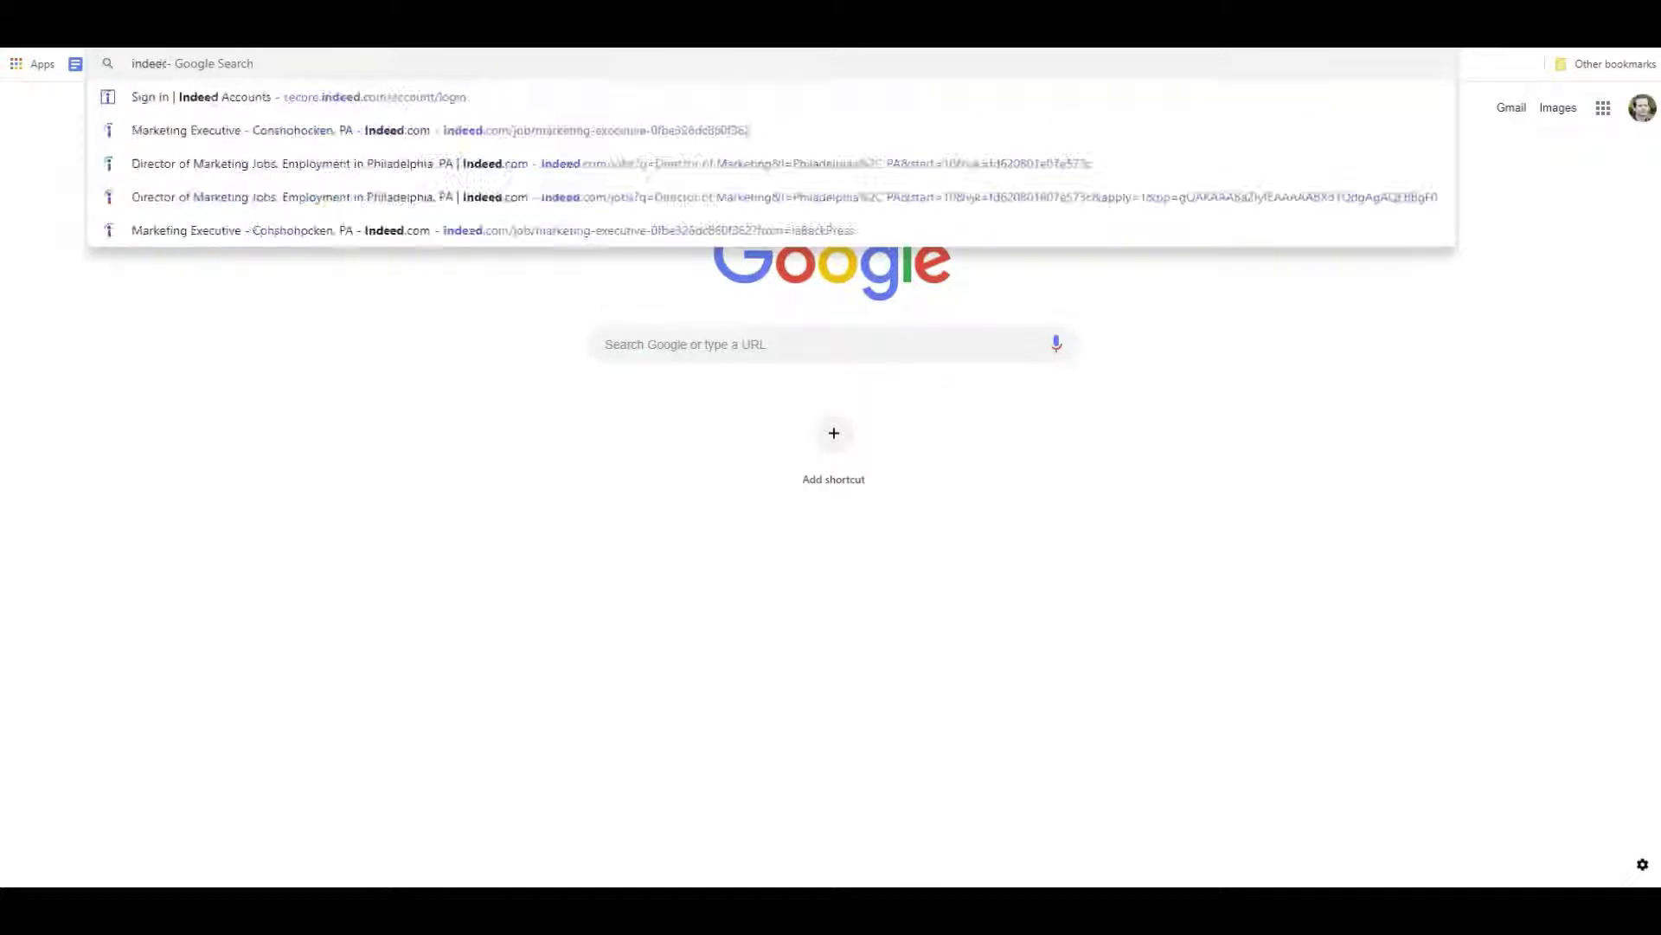
key(Return)
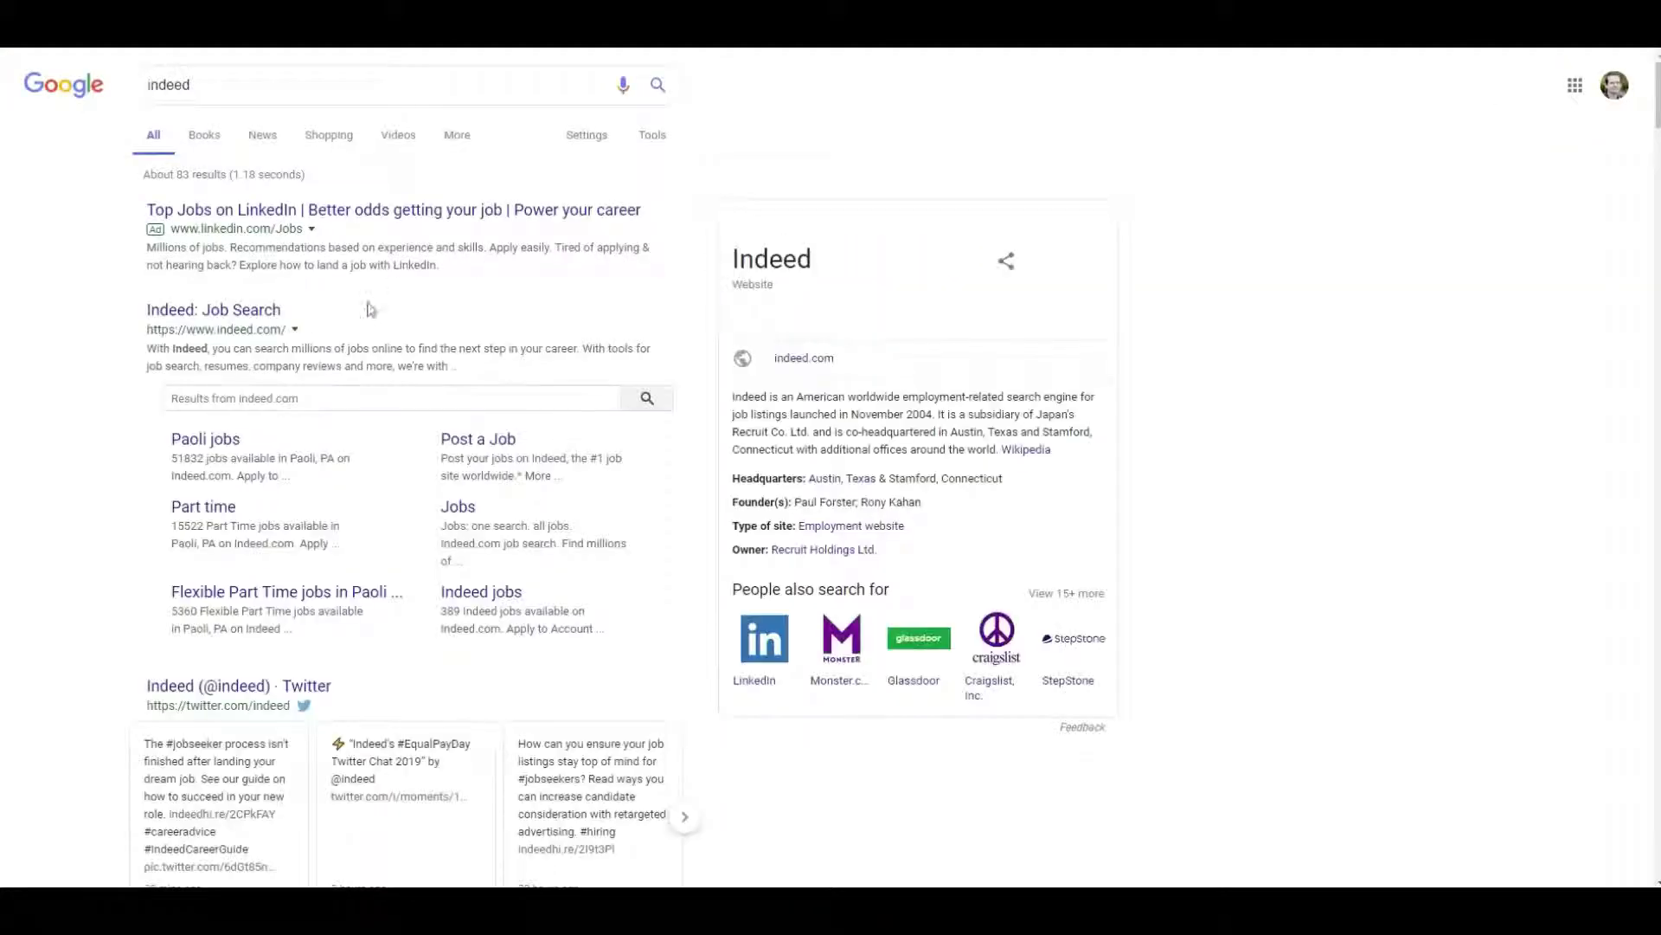
click(259, 313)
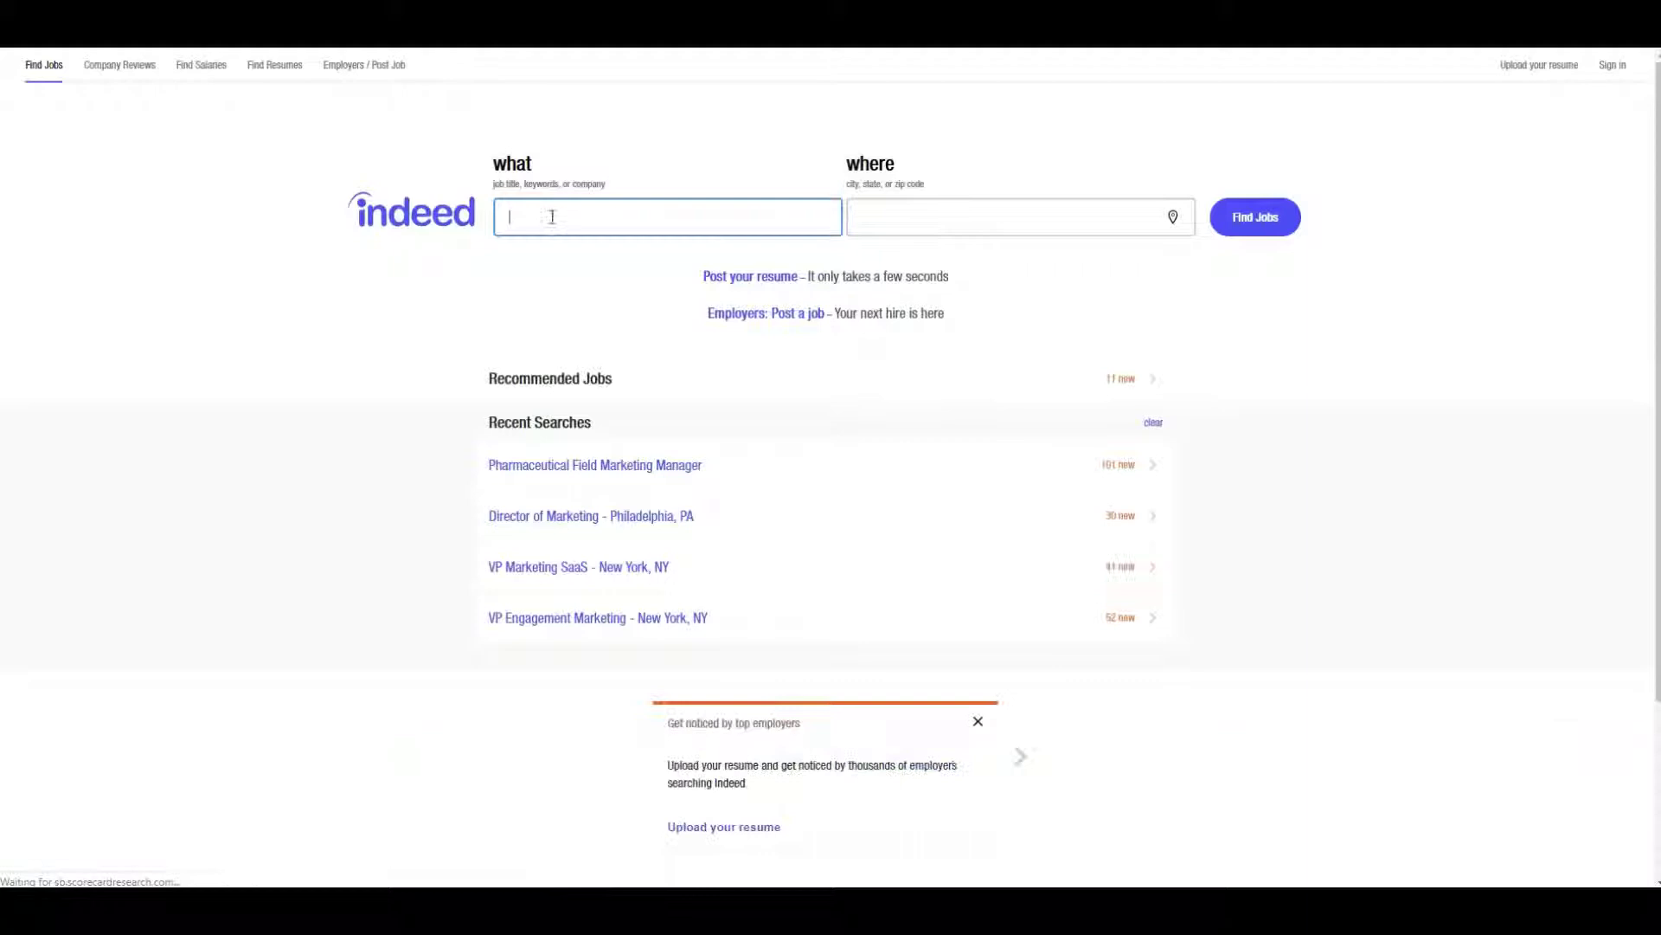
- Search Indeed for 'director of customer service', open the GAP Inc listing and copy its description
text(di)
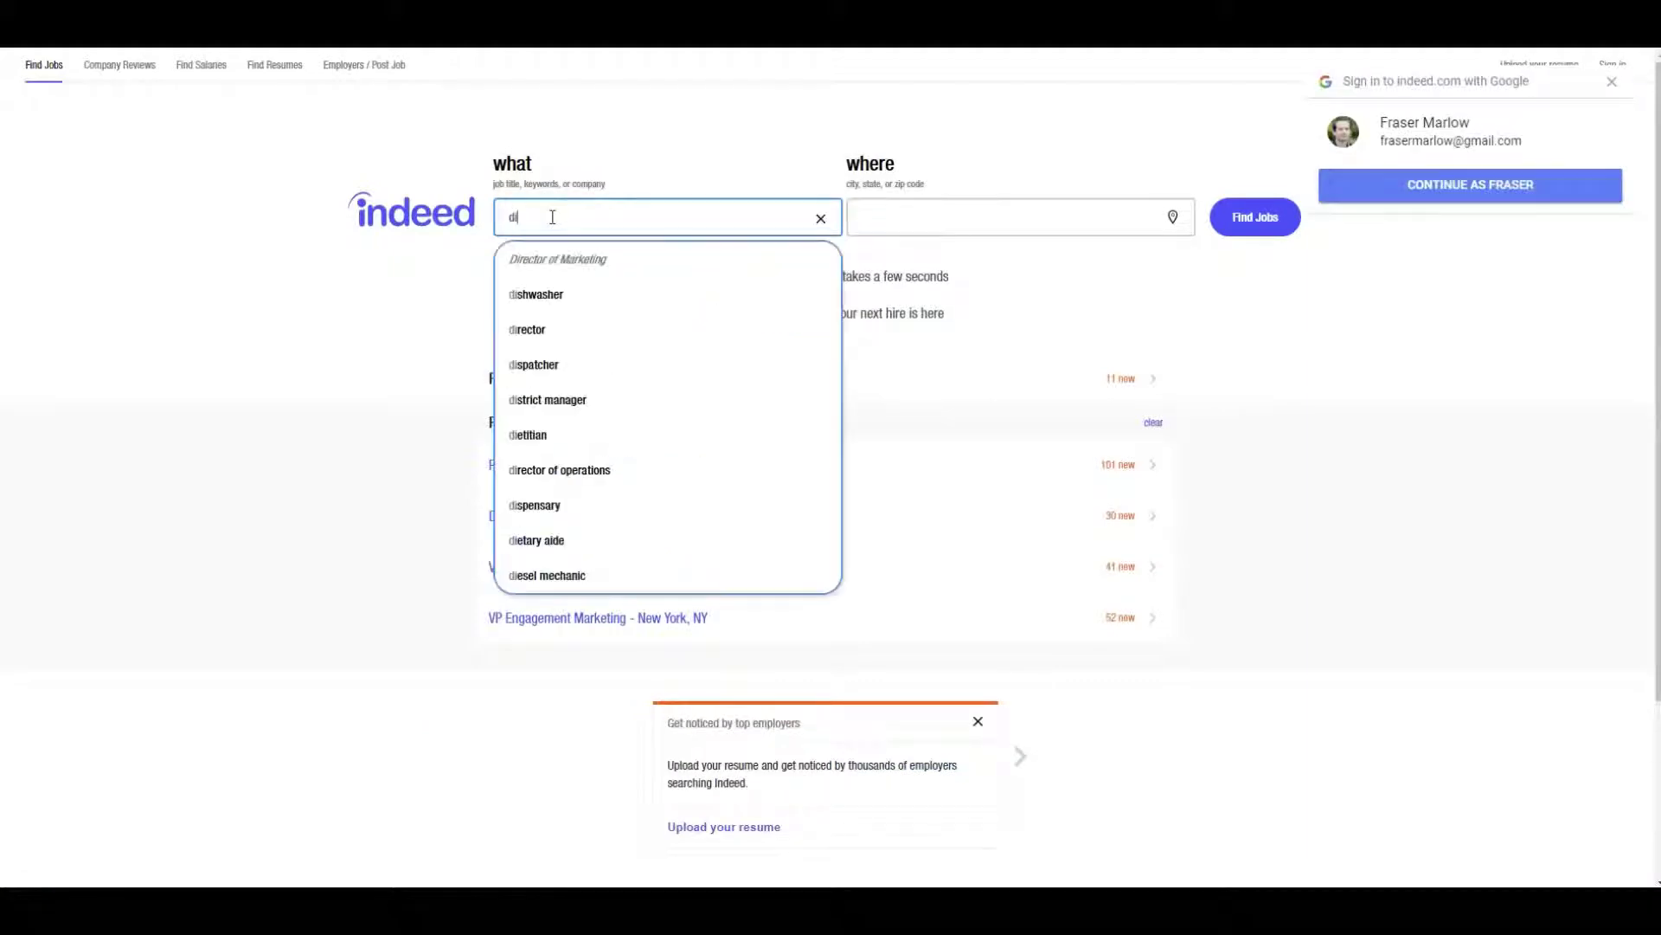
text(rector of cus)
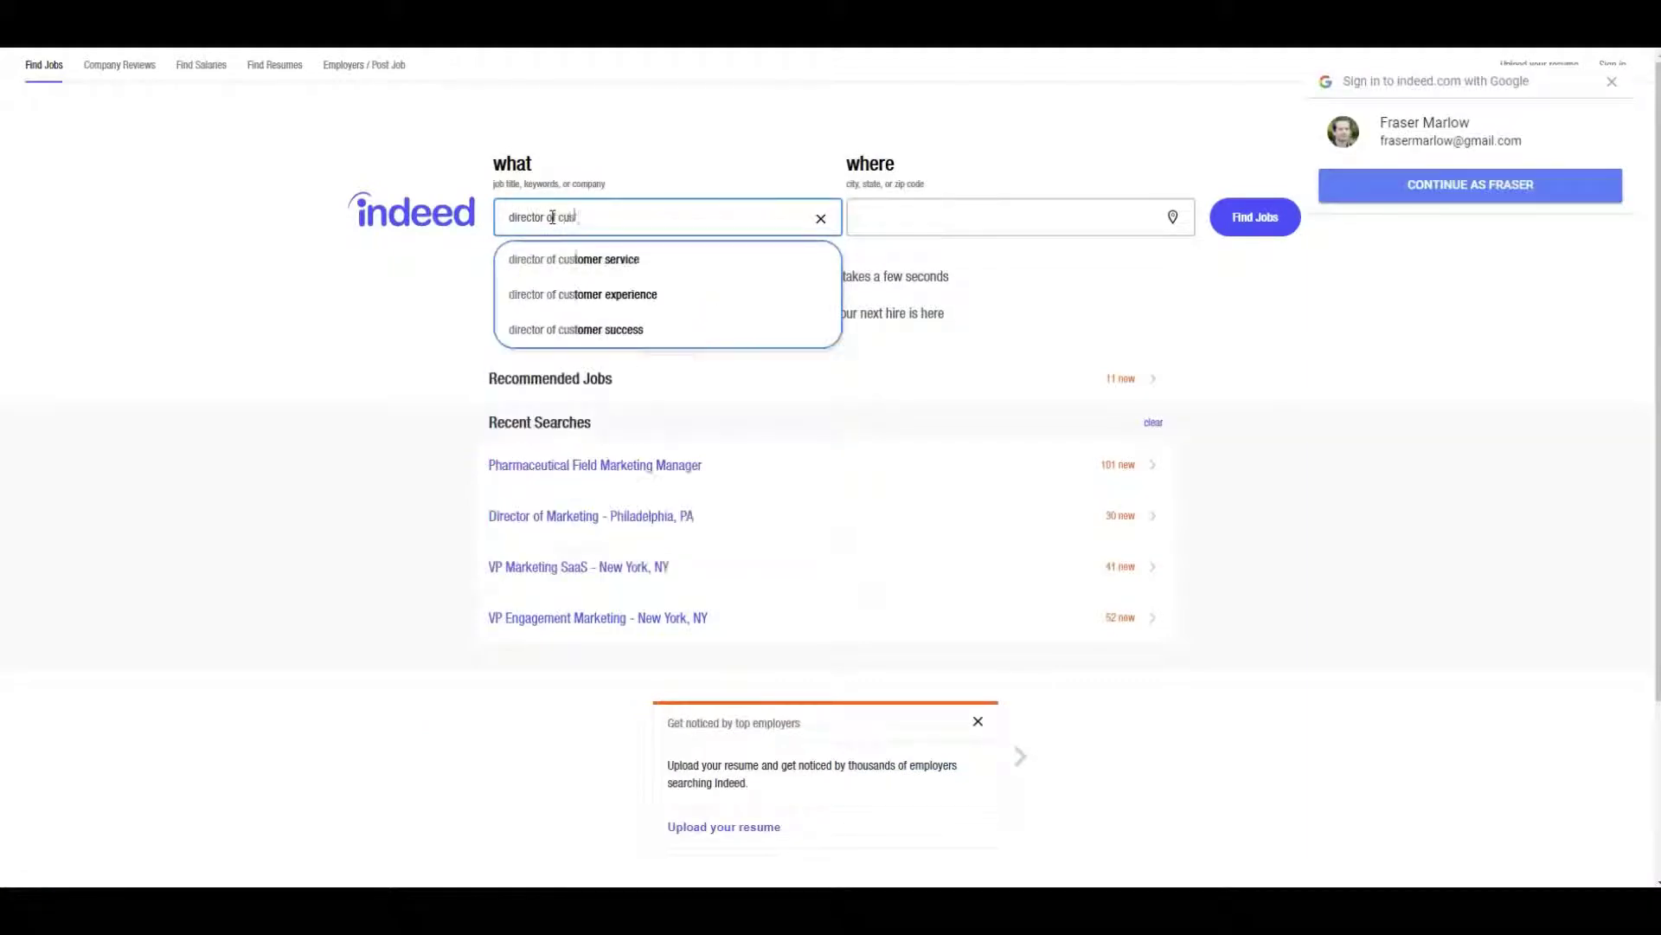
text(tomer service)
key(Return)
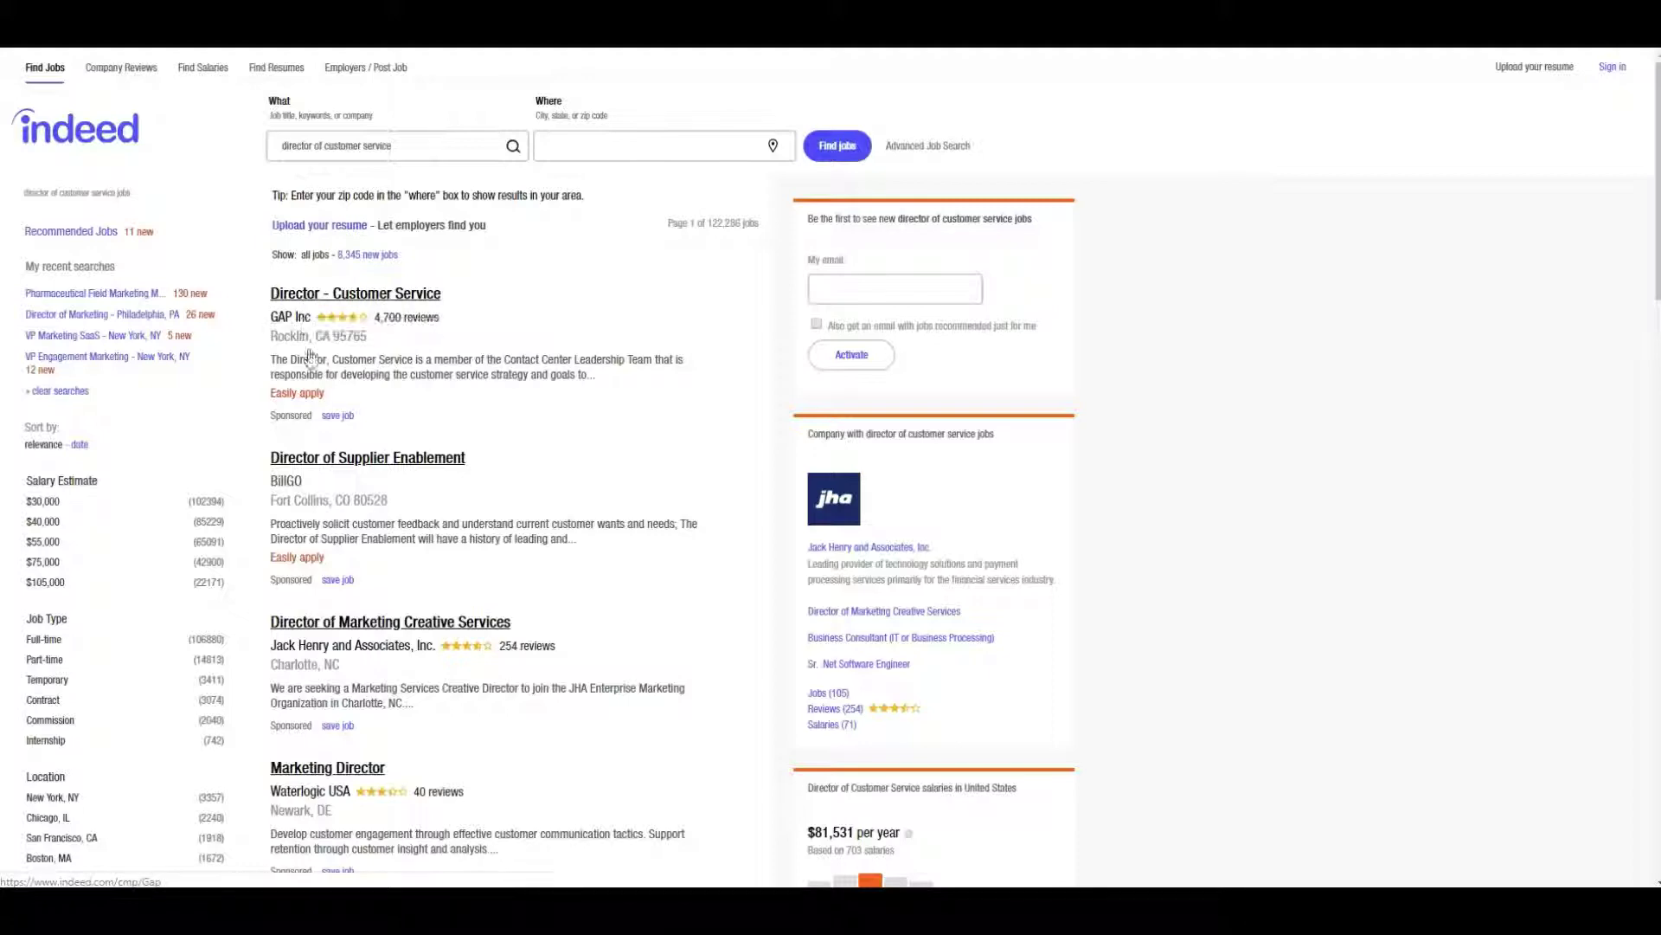
click(360, 308)
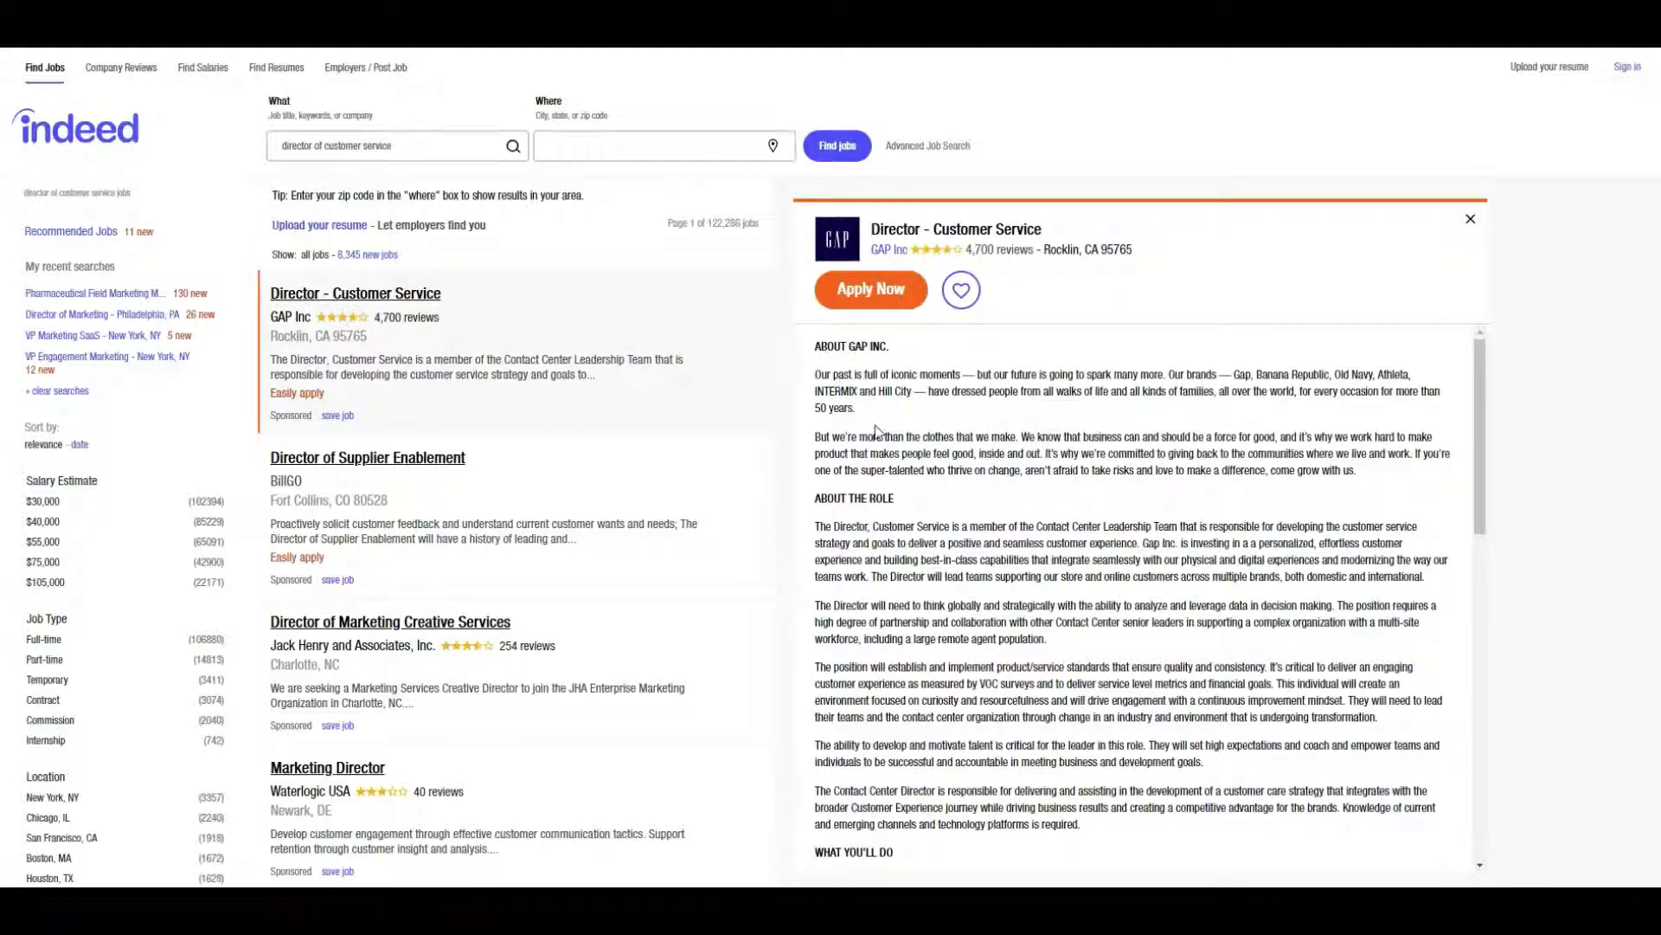
drag(818, 344, 1214, 651)
scroll(952, 432, down, 3)
scroll(952, 432, down, 8)
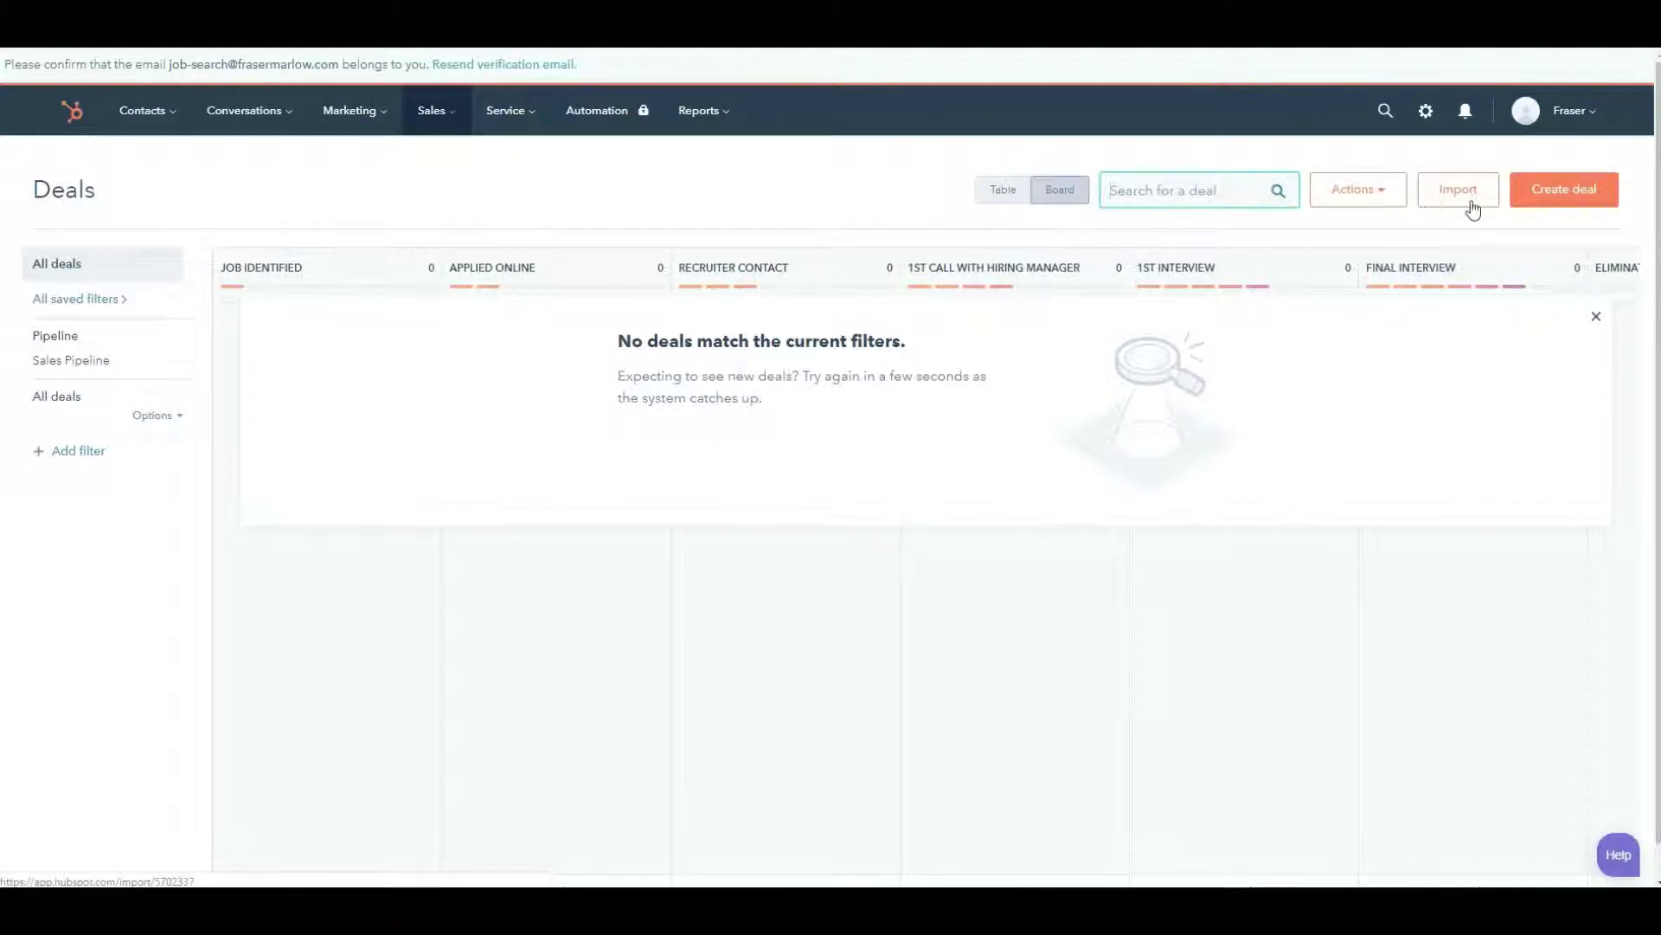
- Create a deal named 'Director of customer service @ the gap' in the Job identified stage
click(1569, 194)
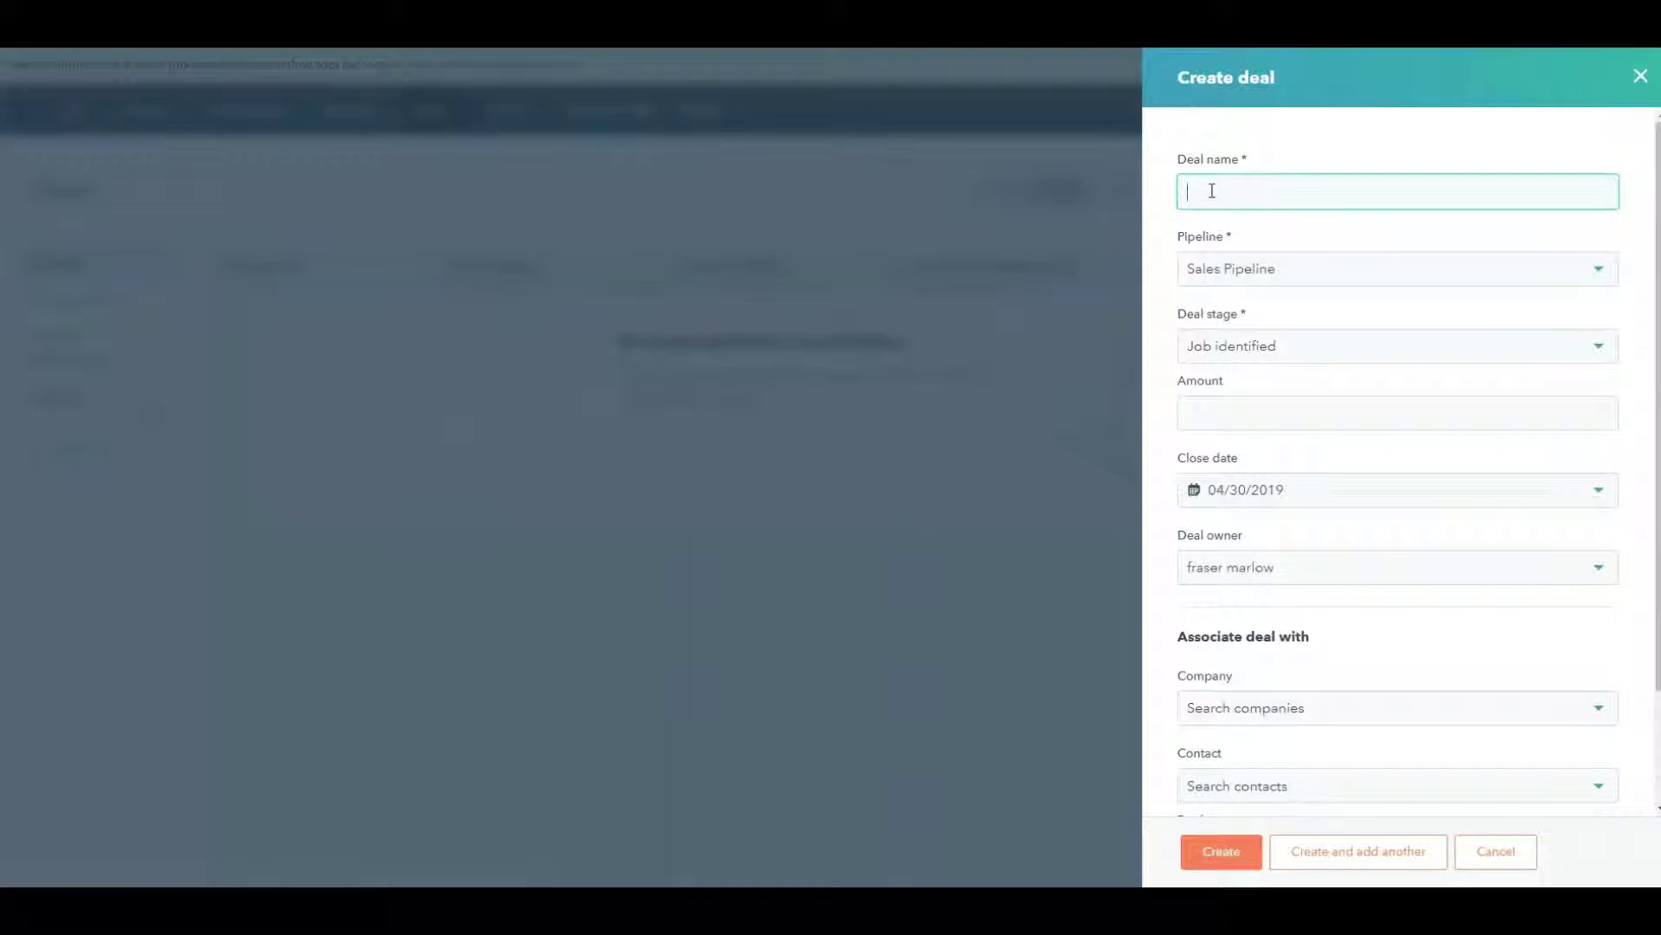
text(Director of customer service @ the gap)
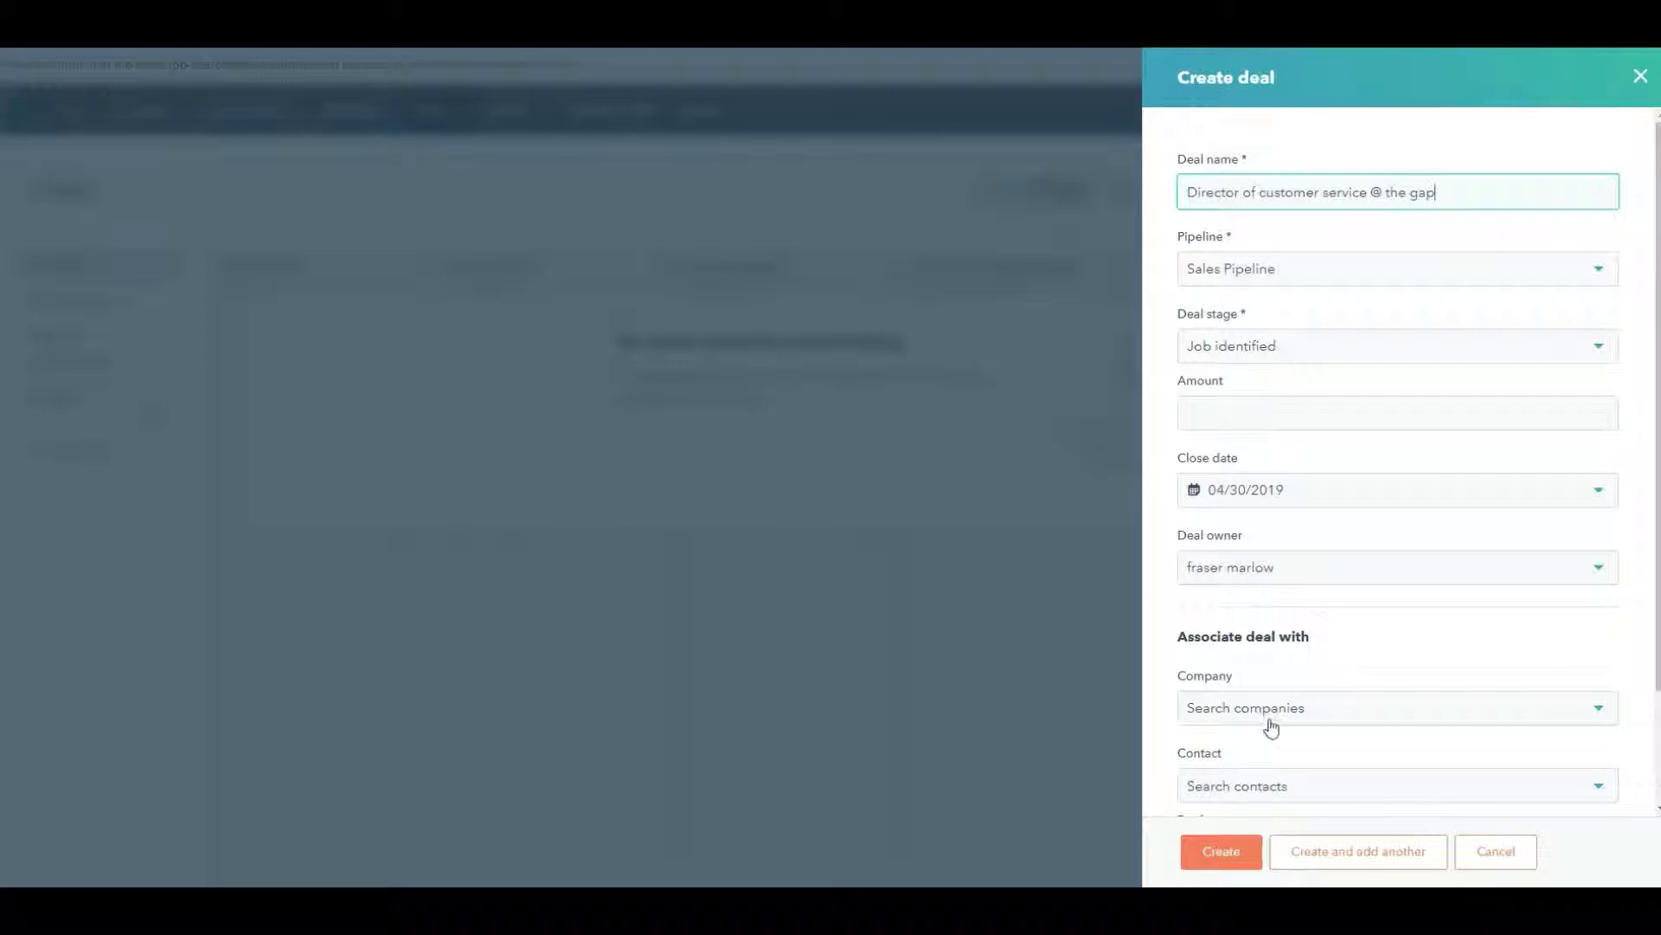
scroll(1311, 720, down, 1)
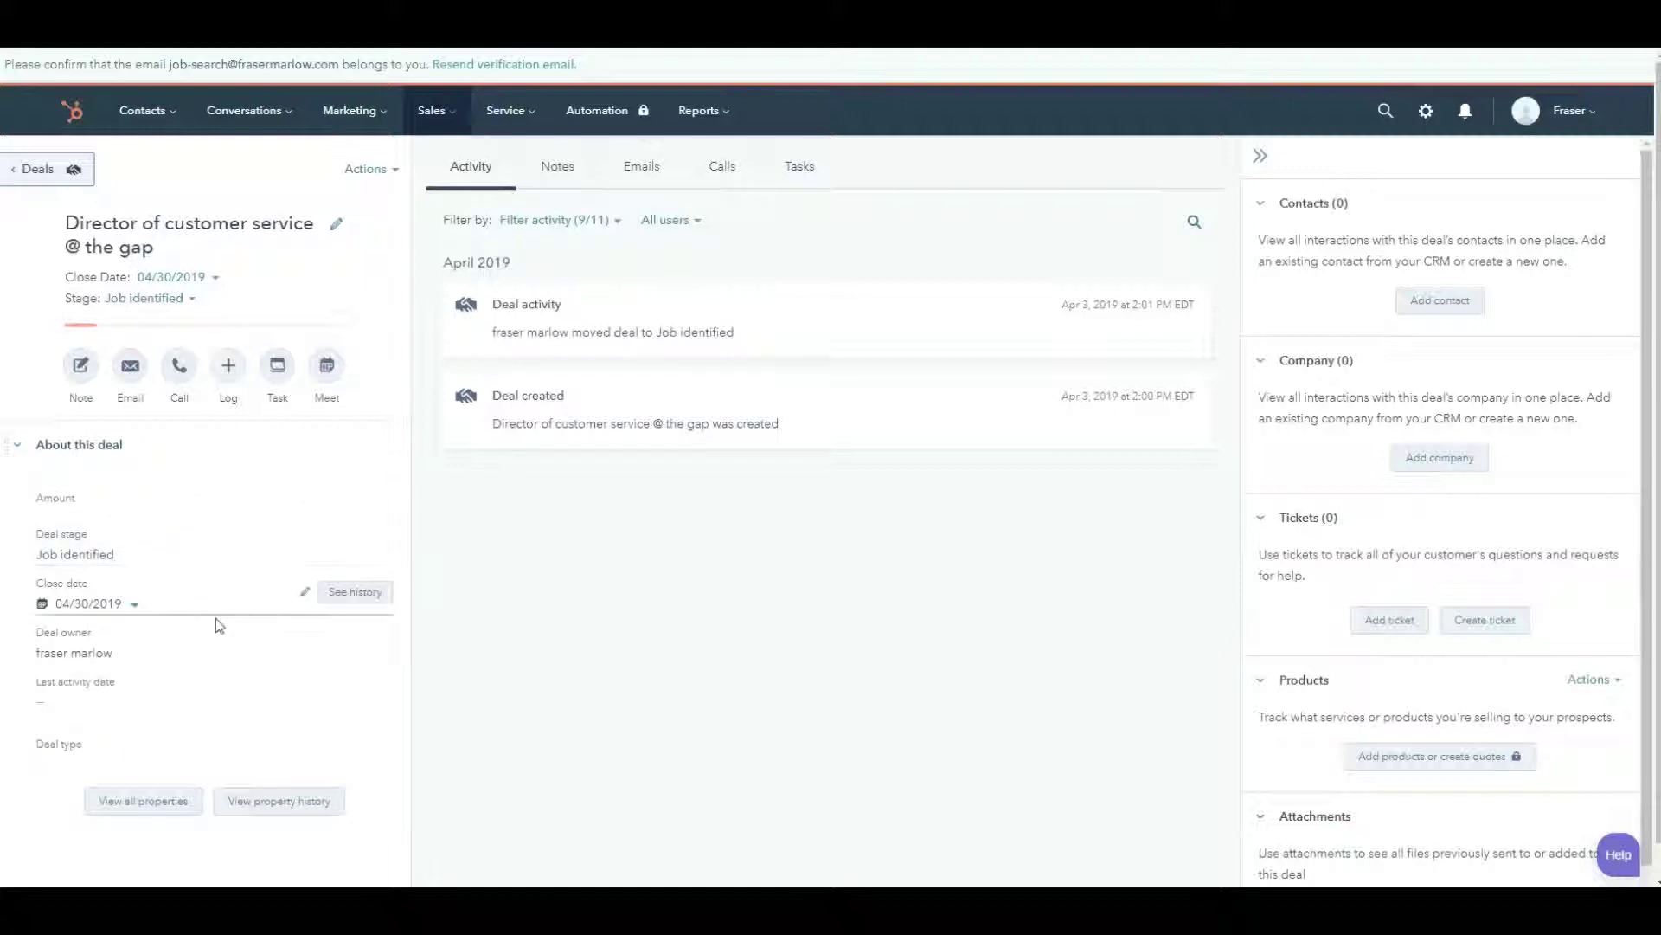
- Paste the copied Gap job description into a new note on the deal and save it
click(561, 171)
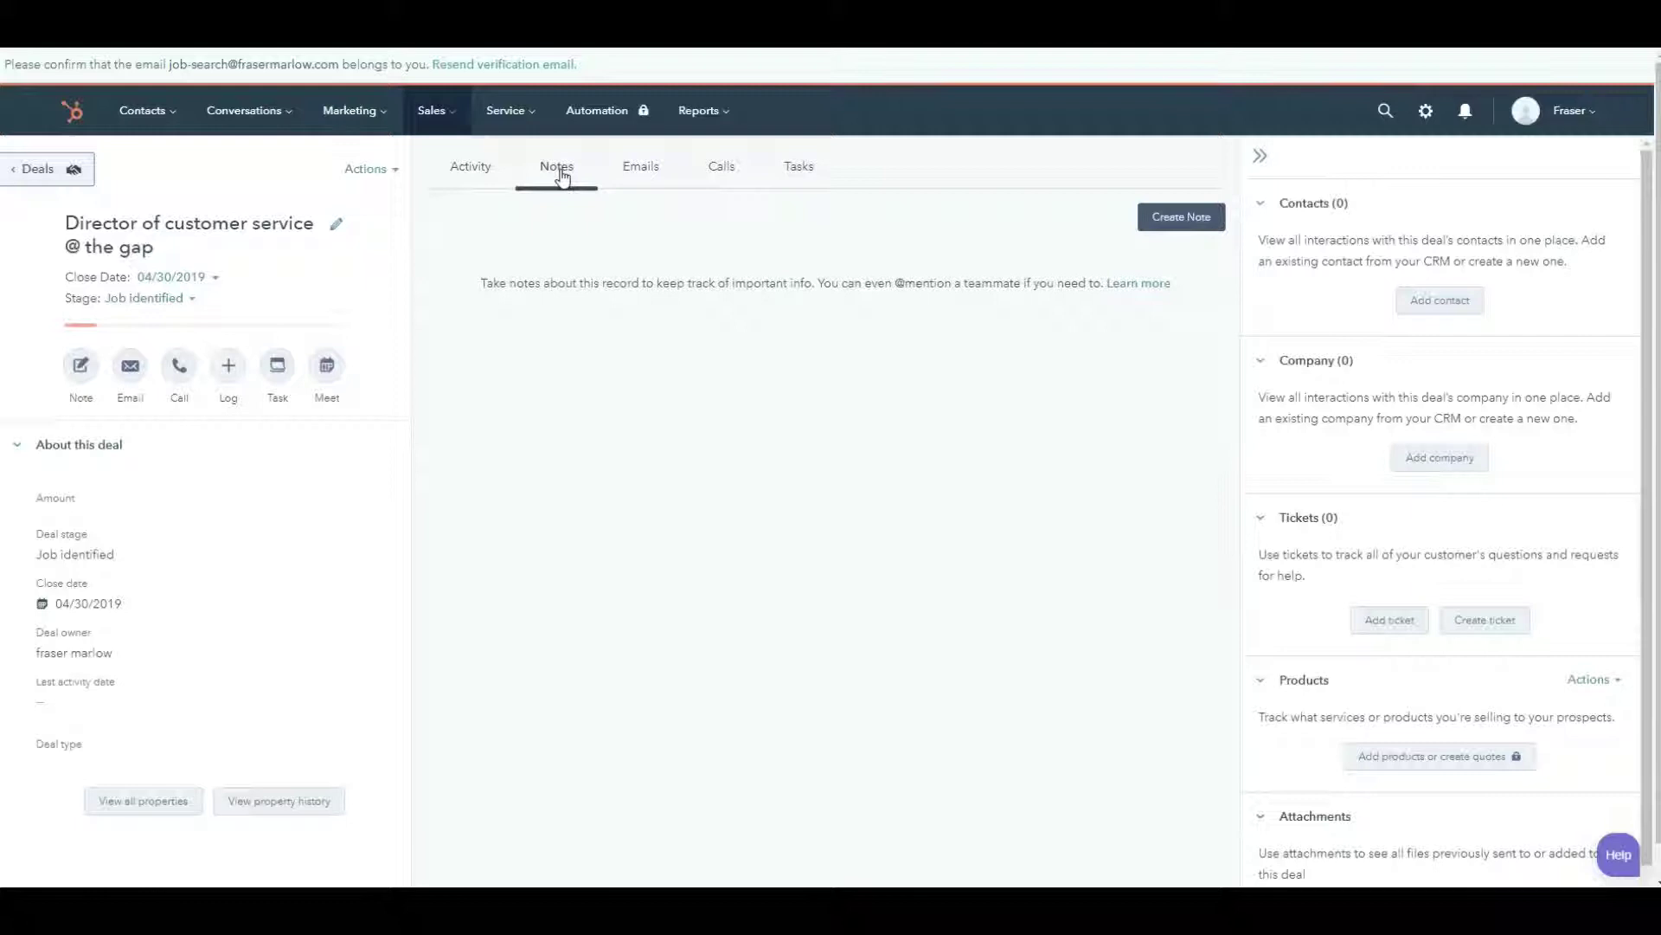
click(1177, 221)
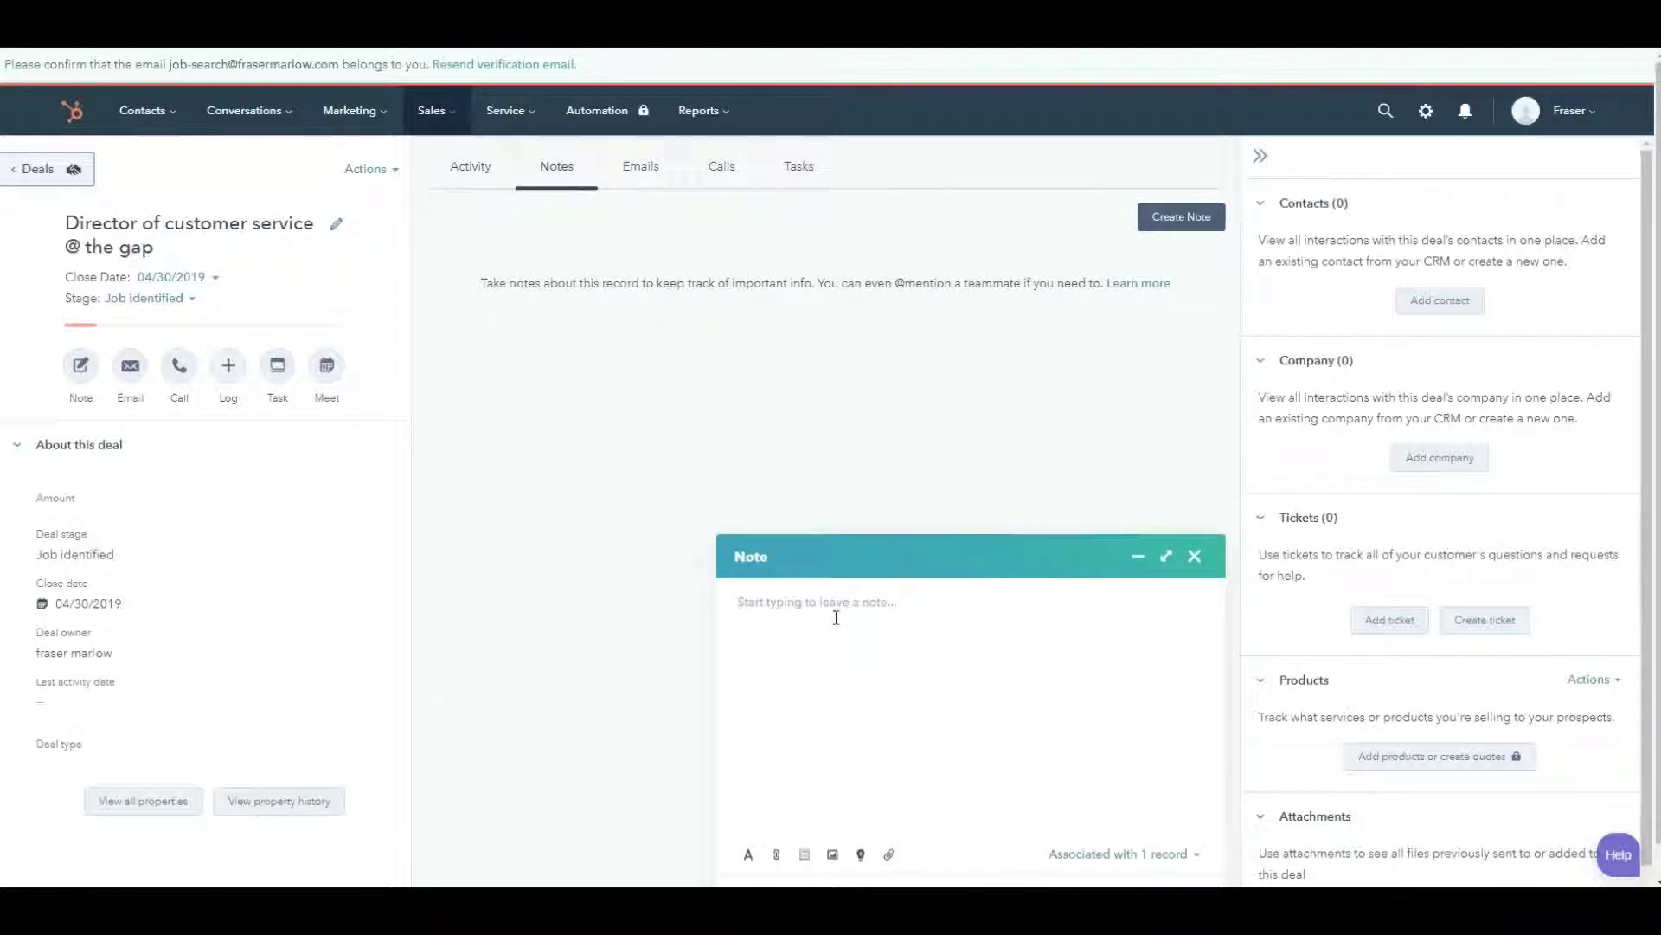
key(ctrl+v)
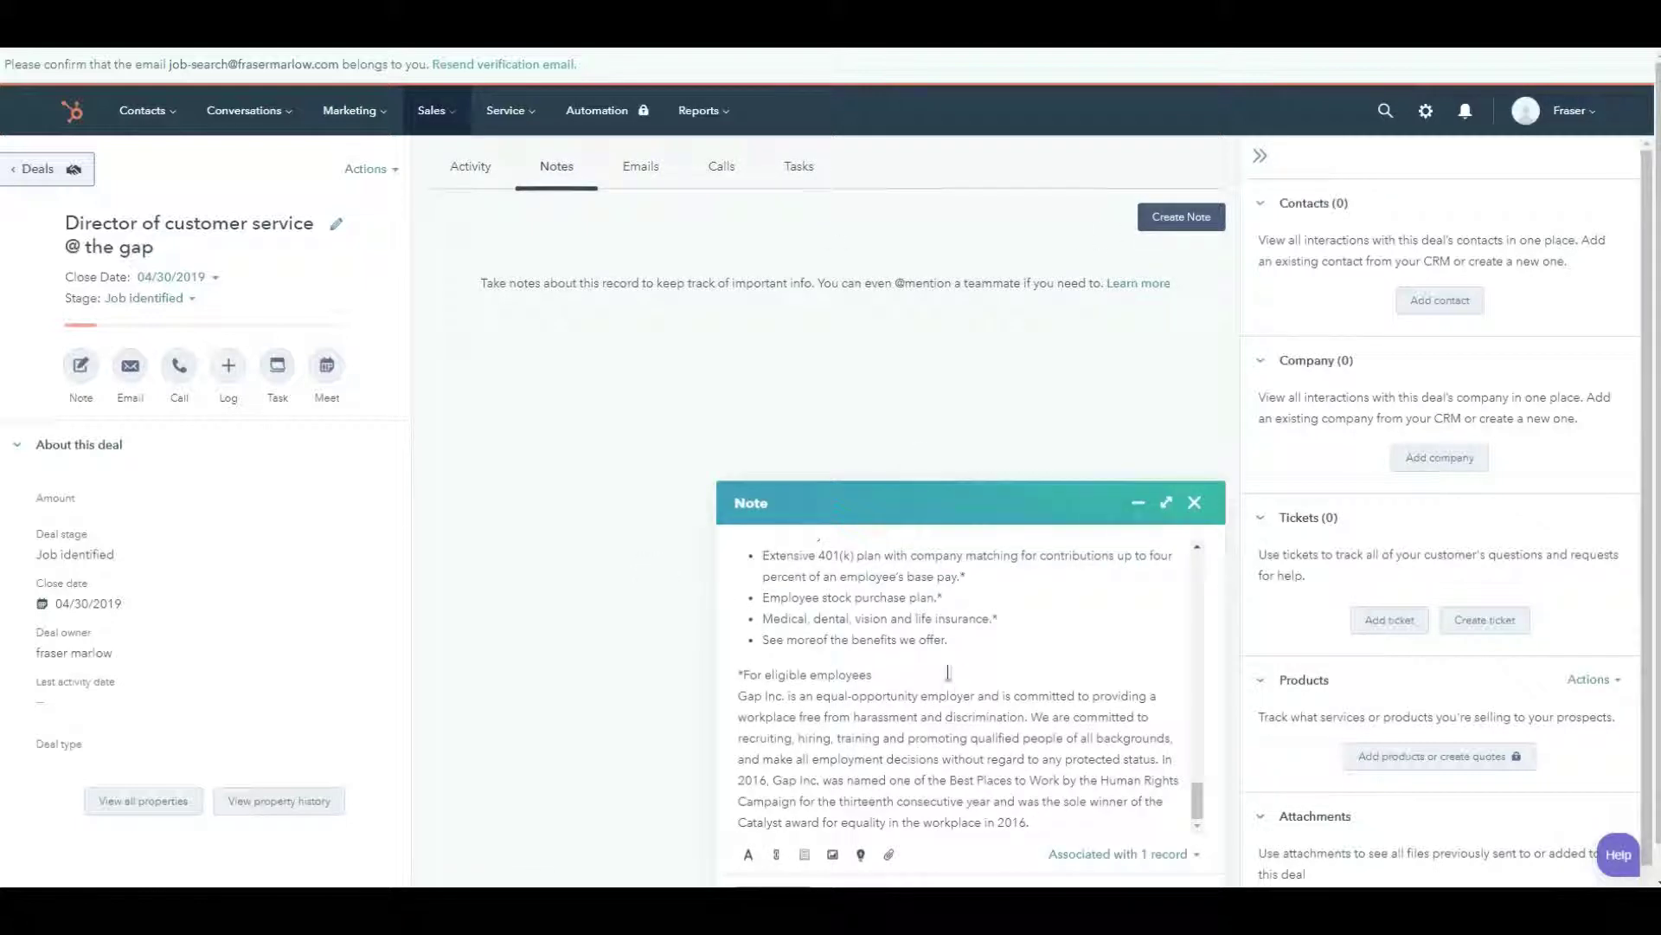
drag(1198, 801, 1200, 578)
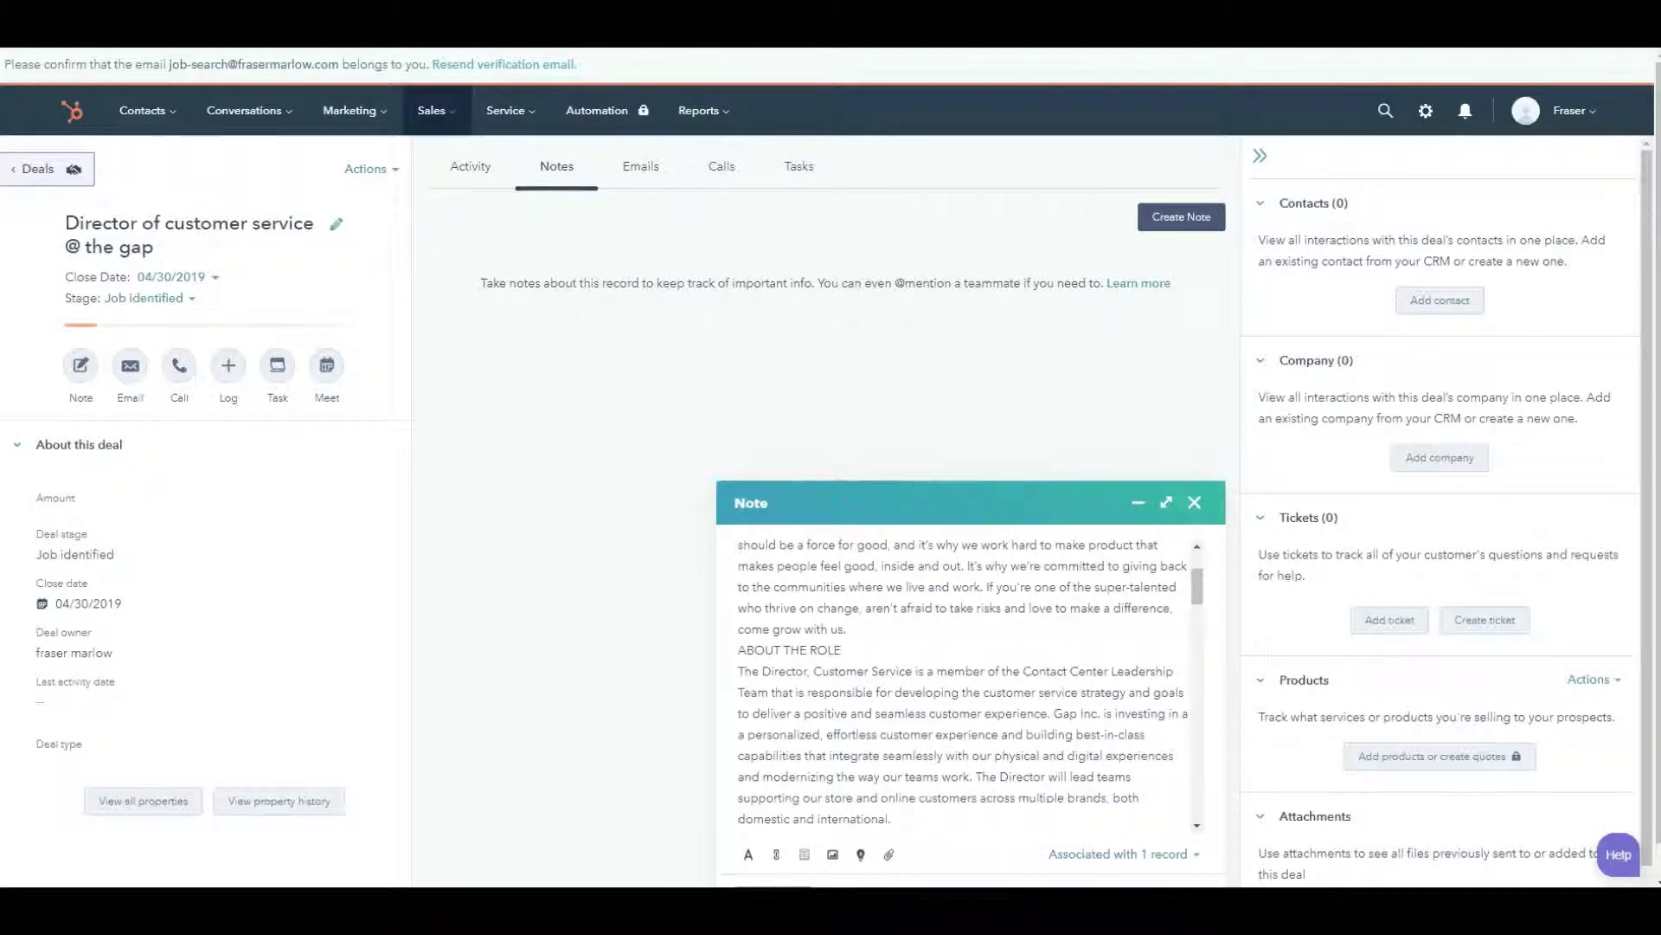
click(773, 890)
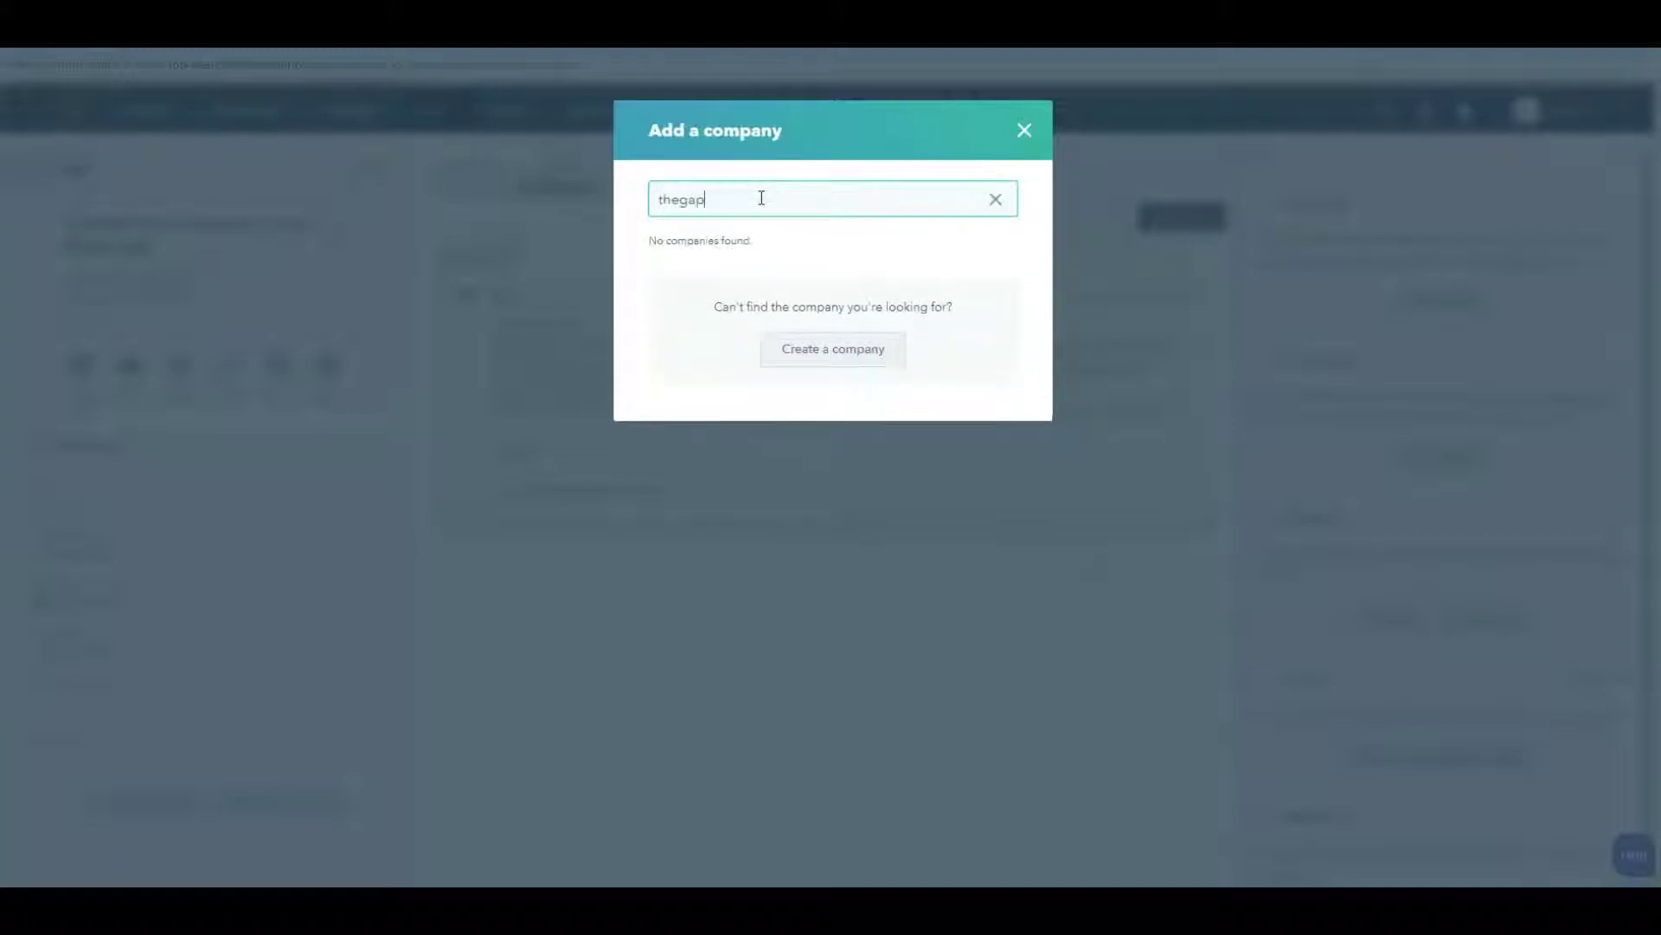
- Create the company The Gap from the domain thegap.com and associate it with the deal
text(om)
click(817, 357)
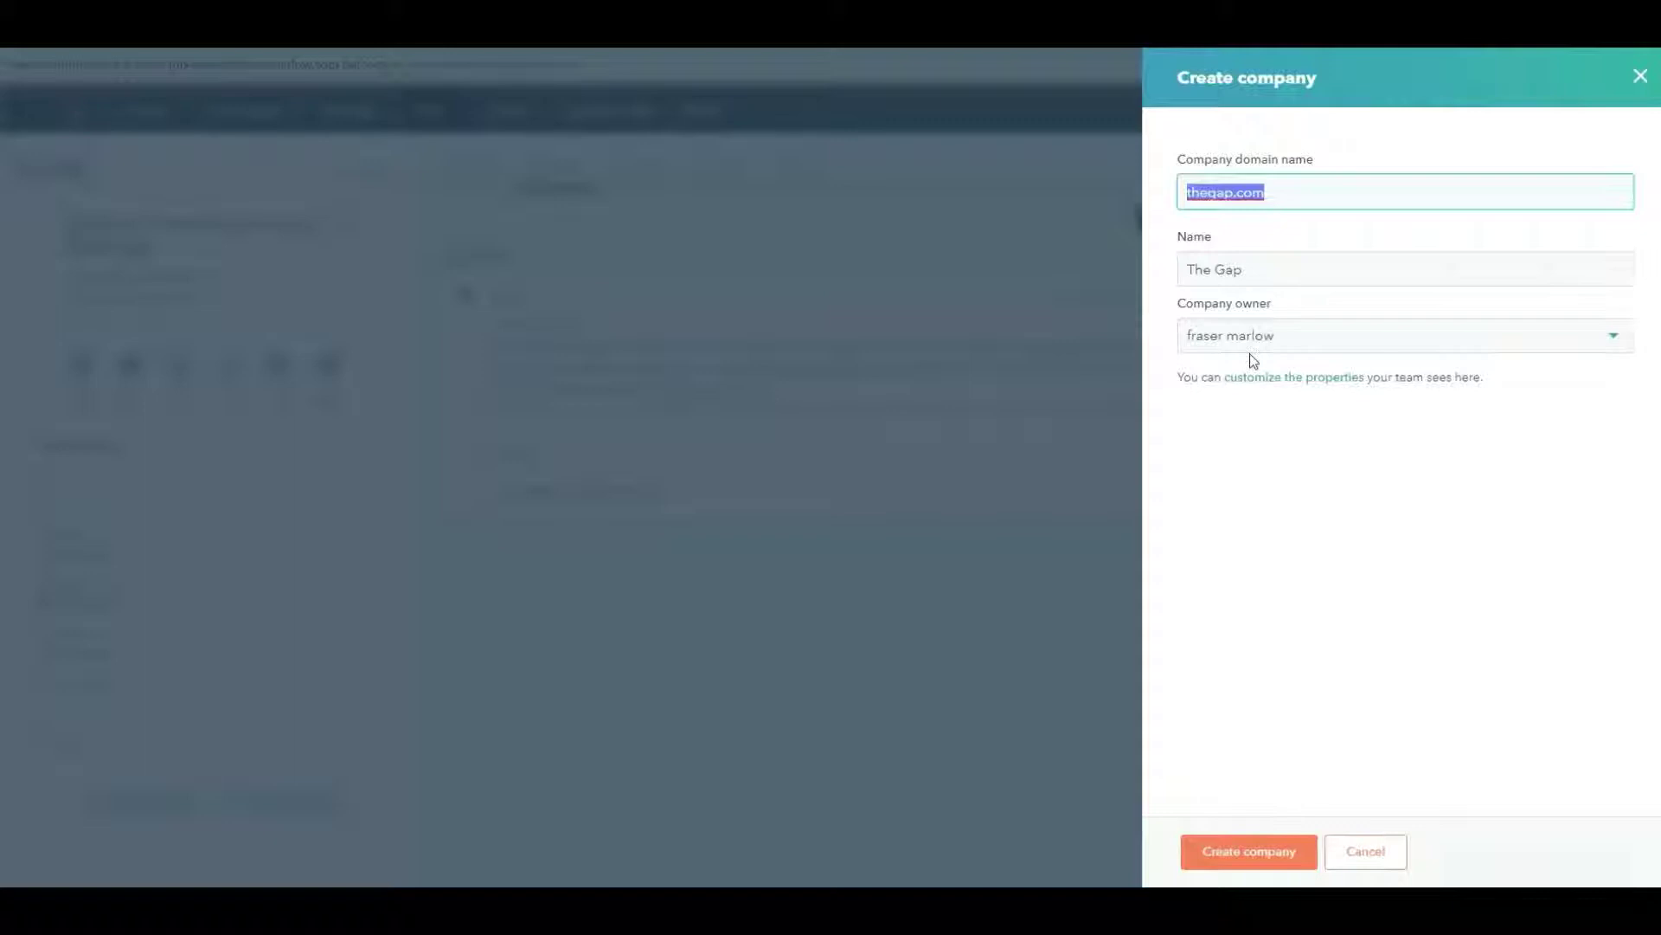
right_click(1445, 564)
click(1254, 593)
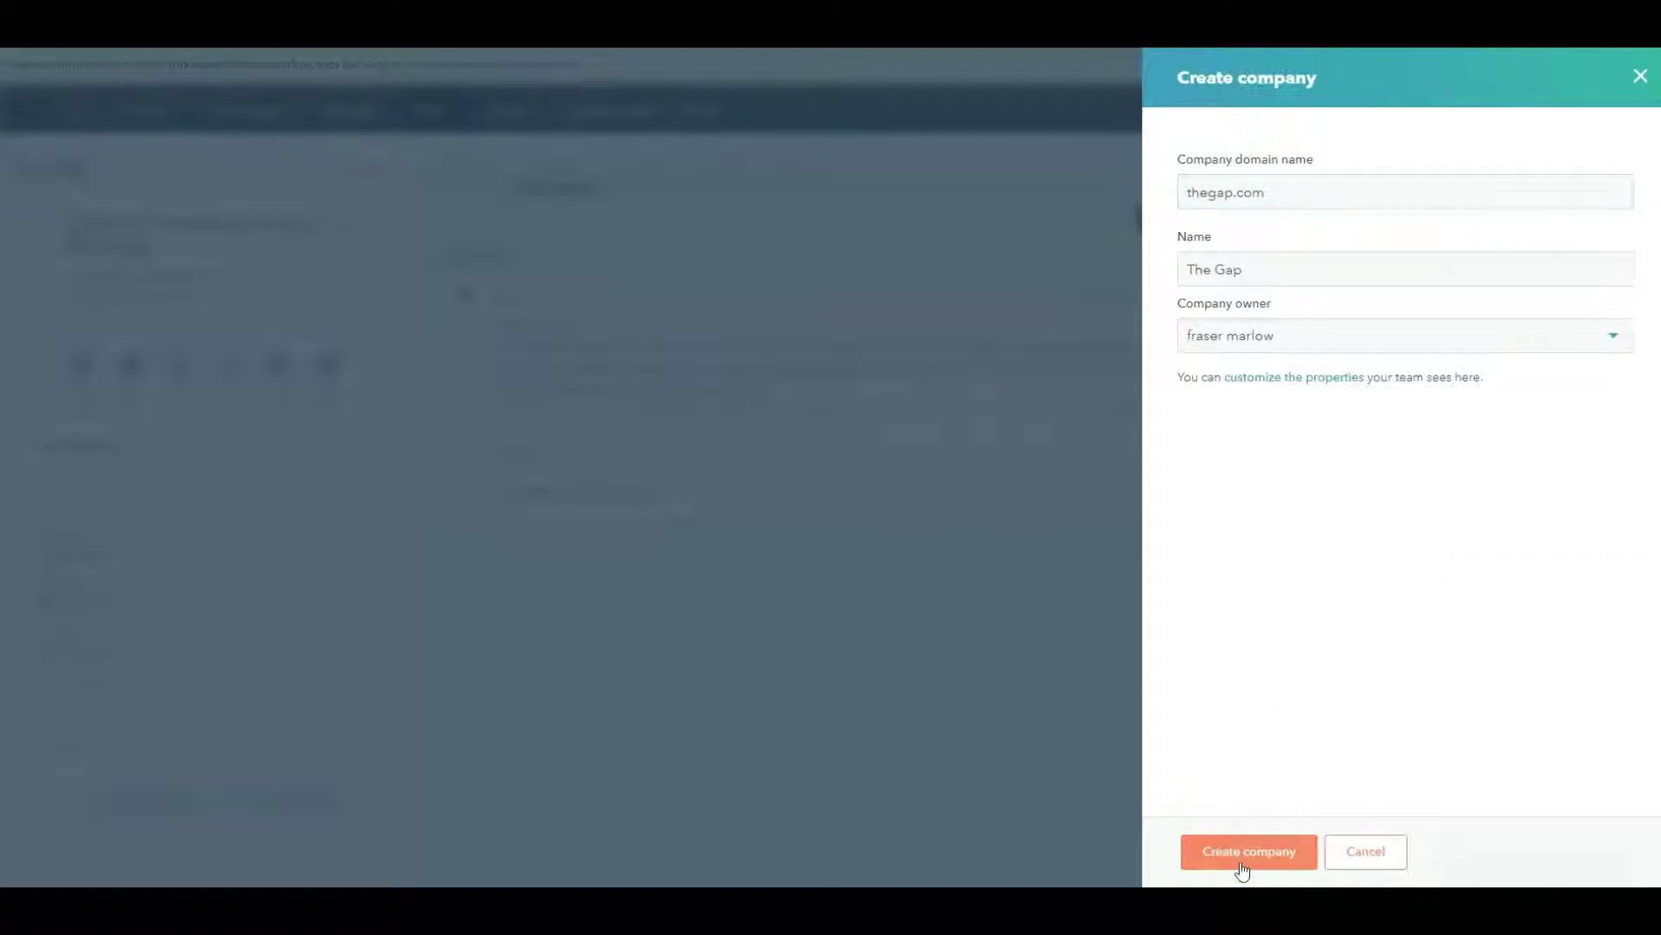
click(1240, 858)
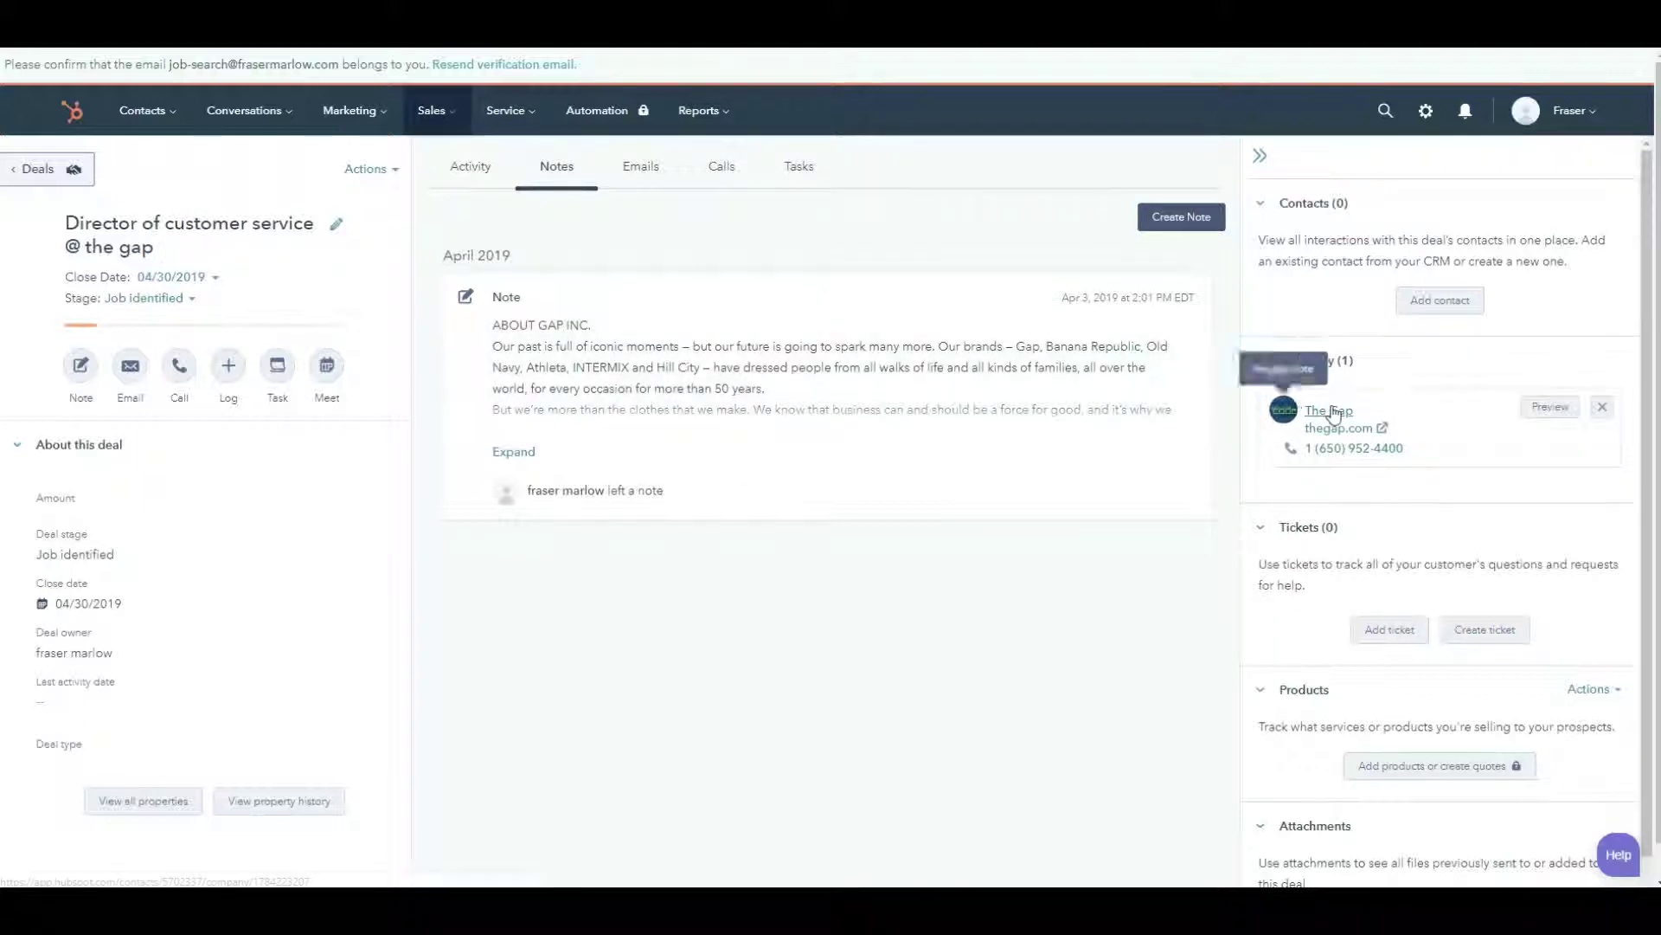
- From The Gap's company record, search the contact's email, find no match, and start a new contact
click(1331, 411)
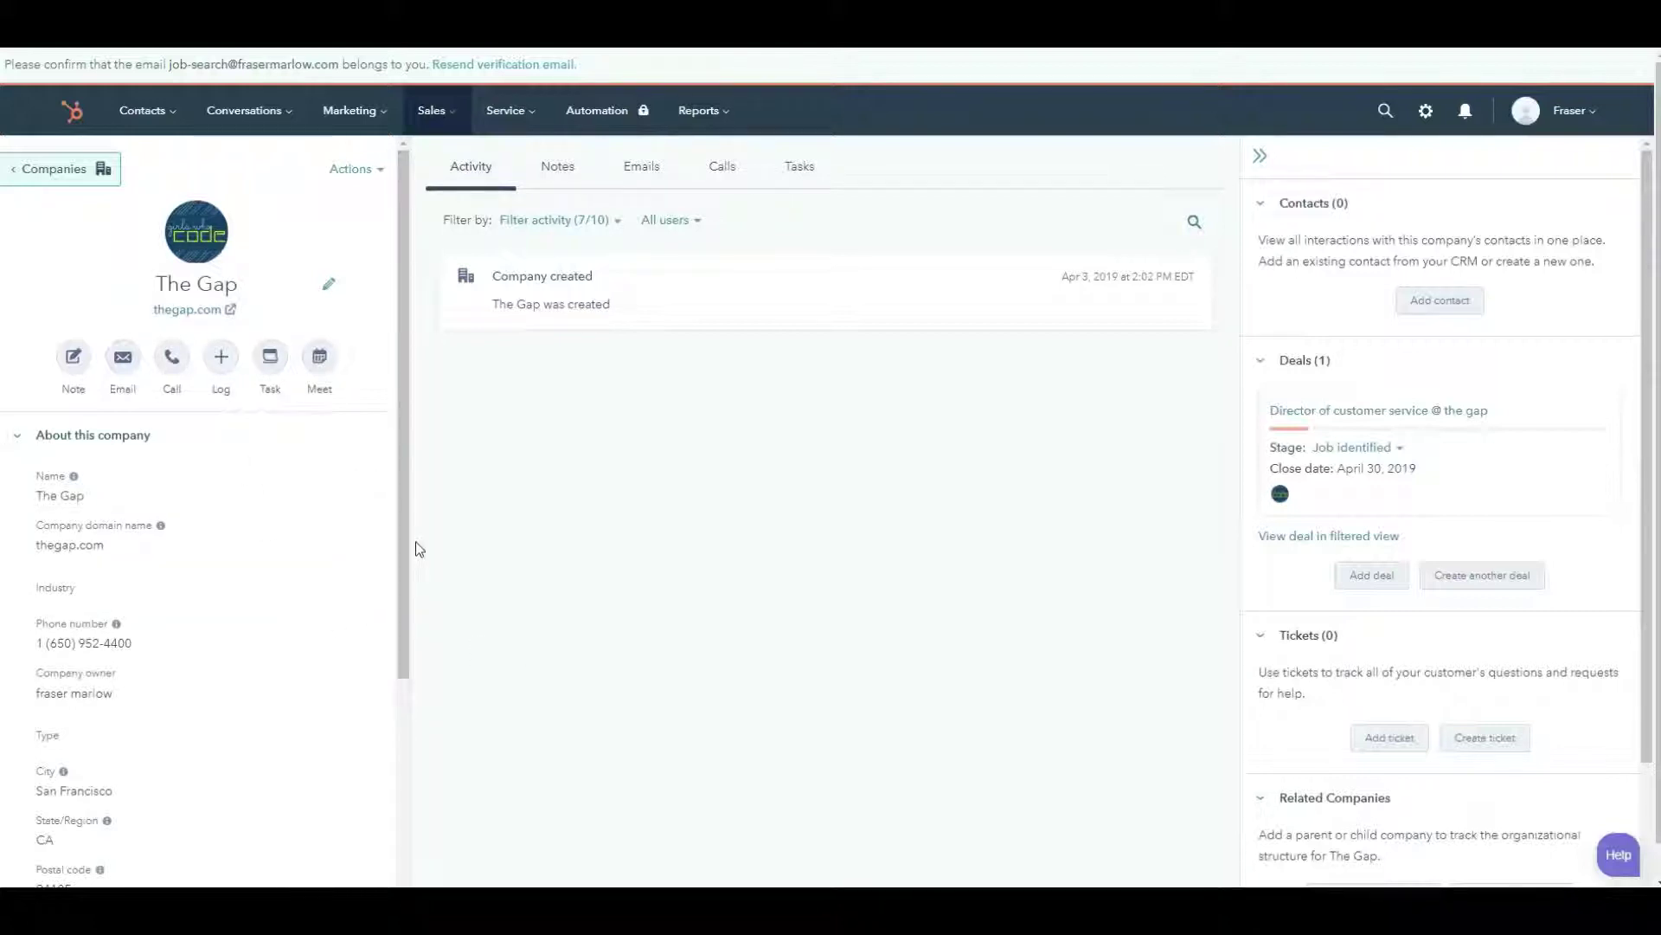
click(1445, 304)
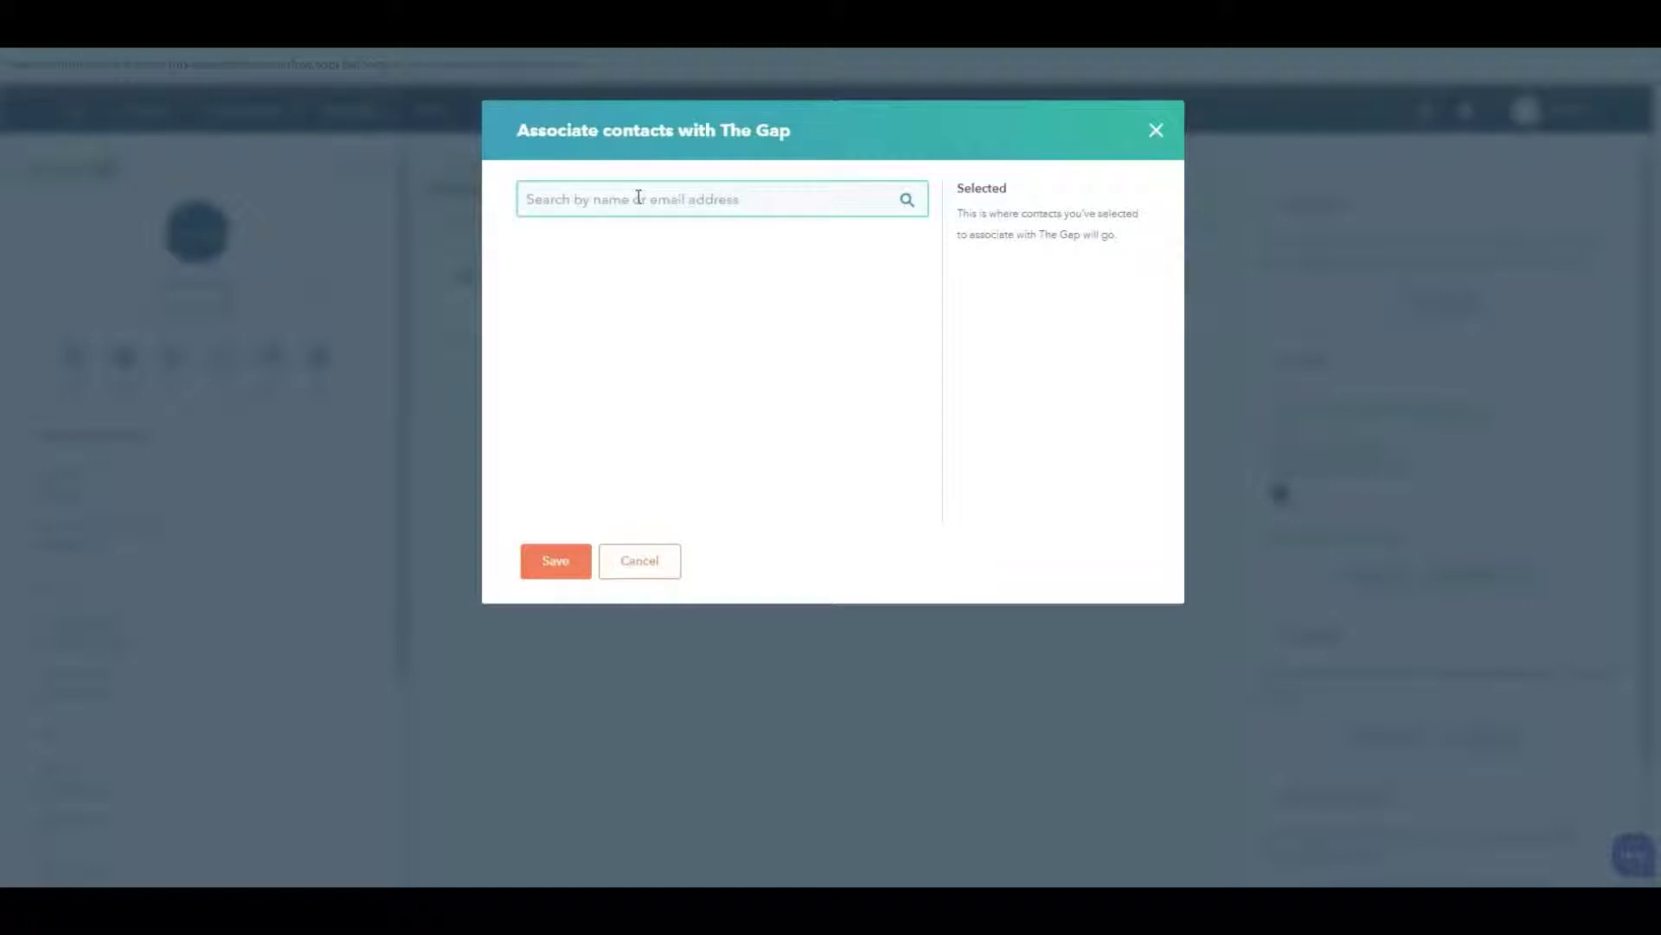
text(jo)
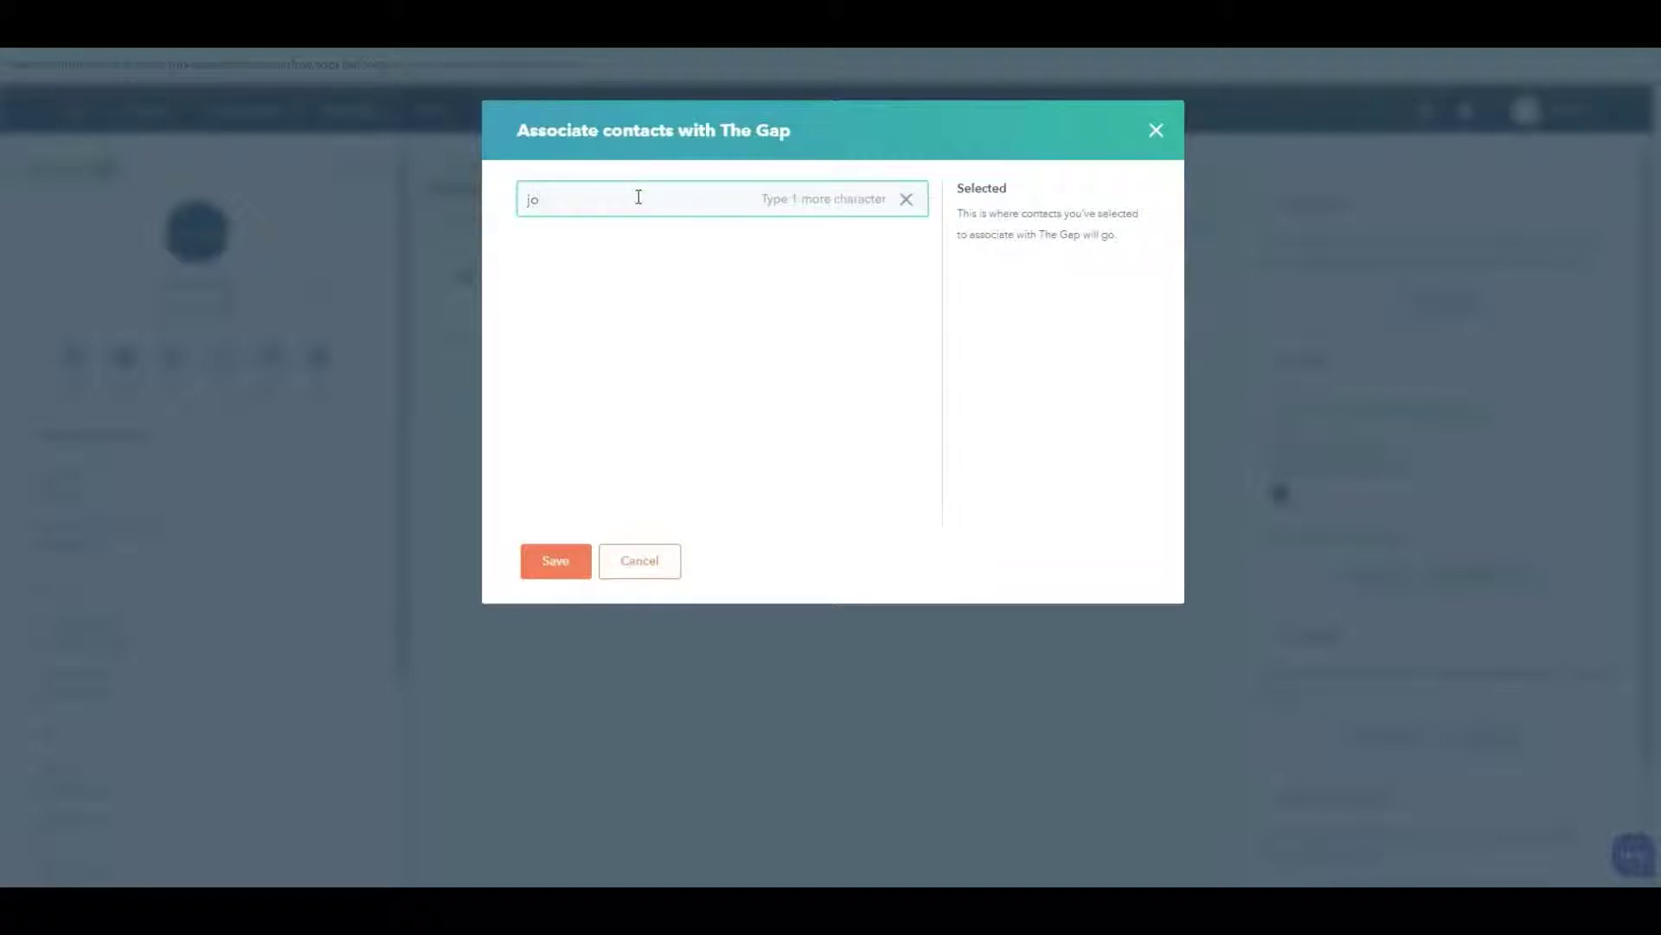
text(e.bloggs)
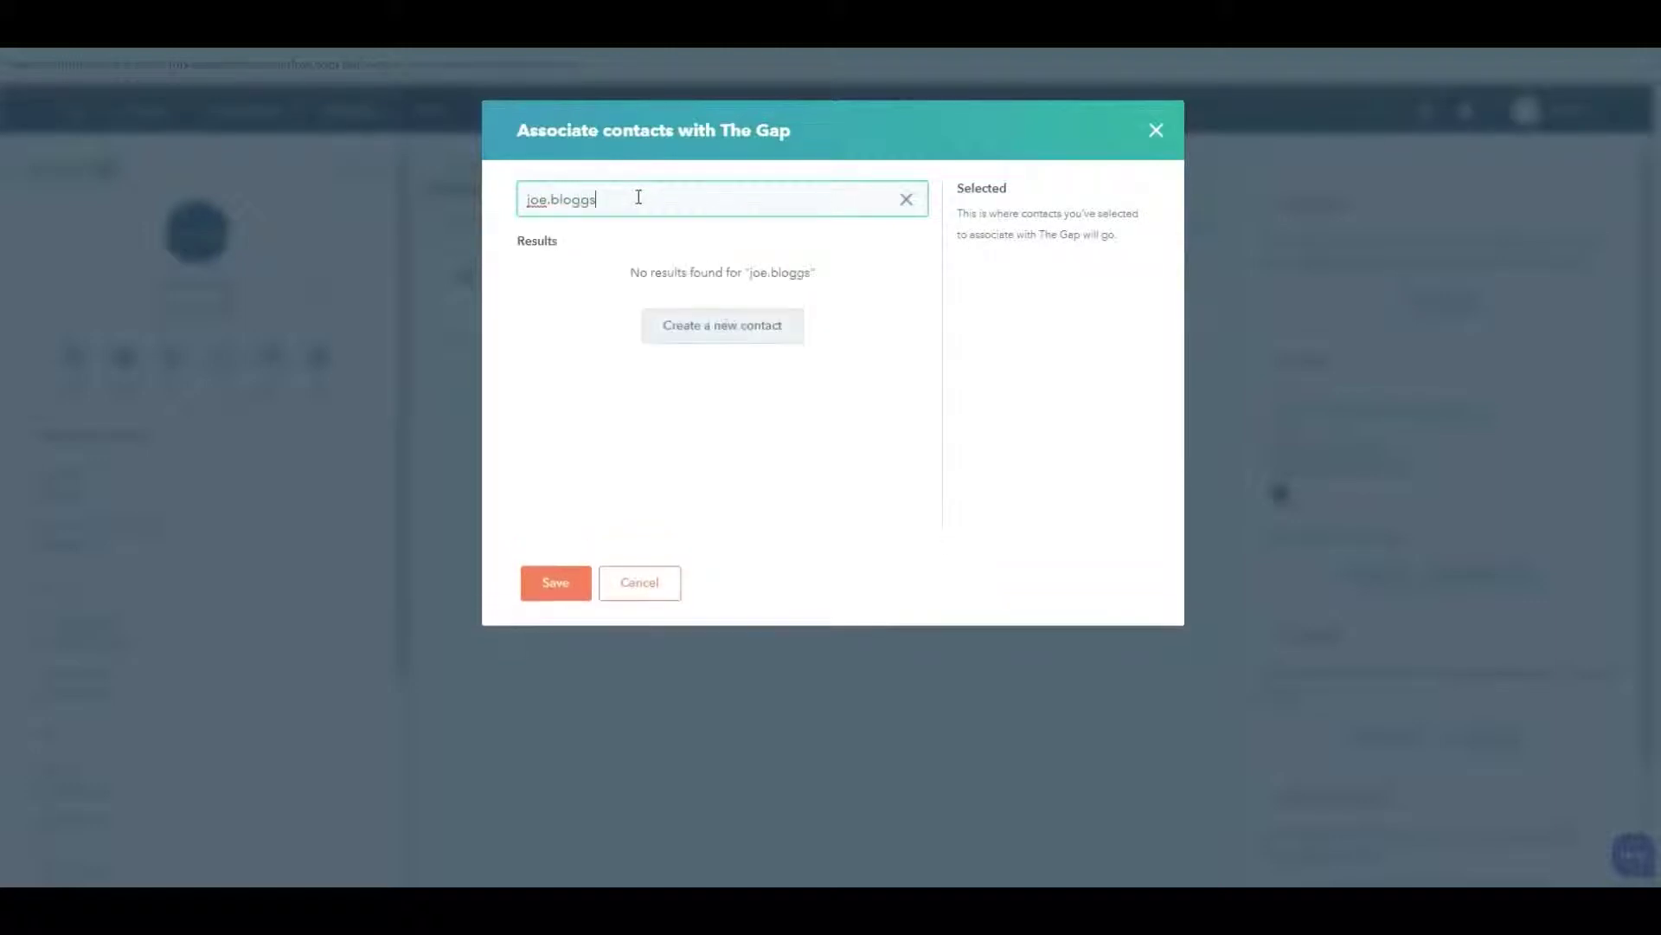
text(@)
key(BackSpace)
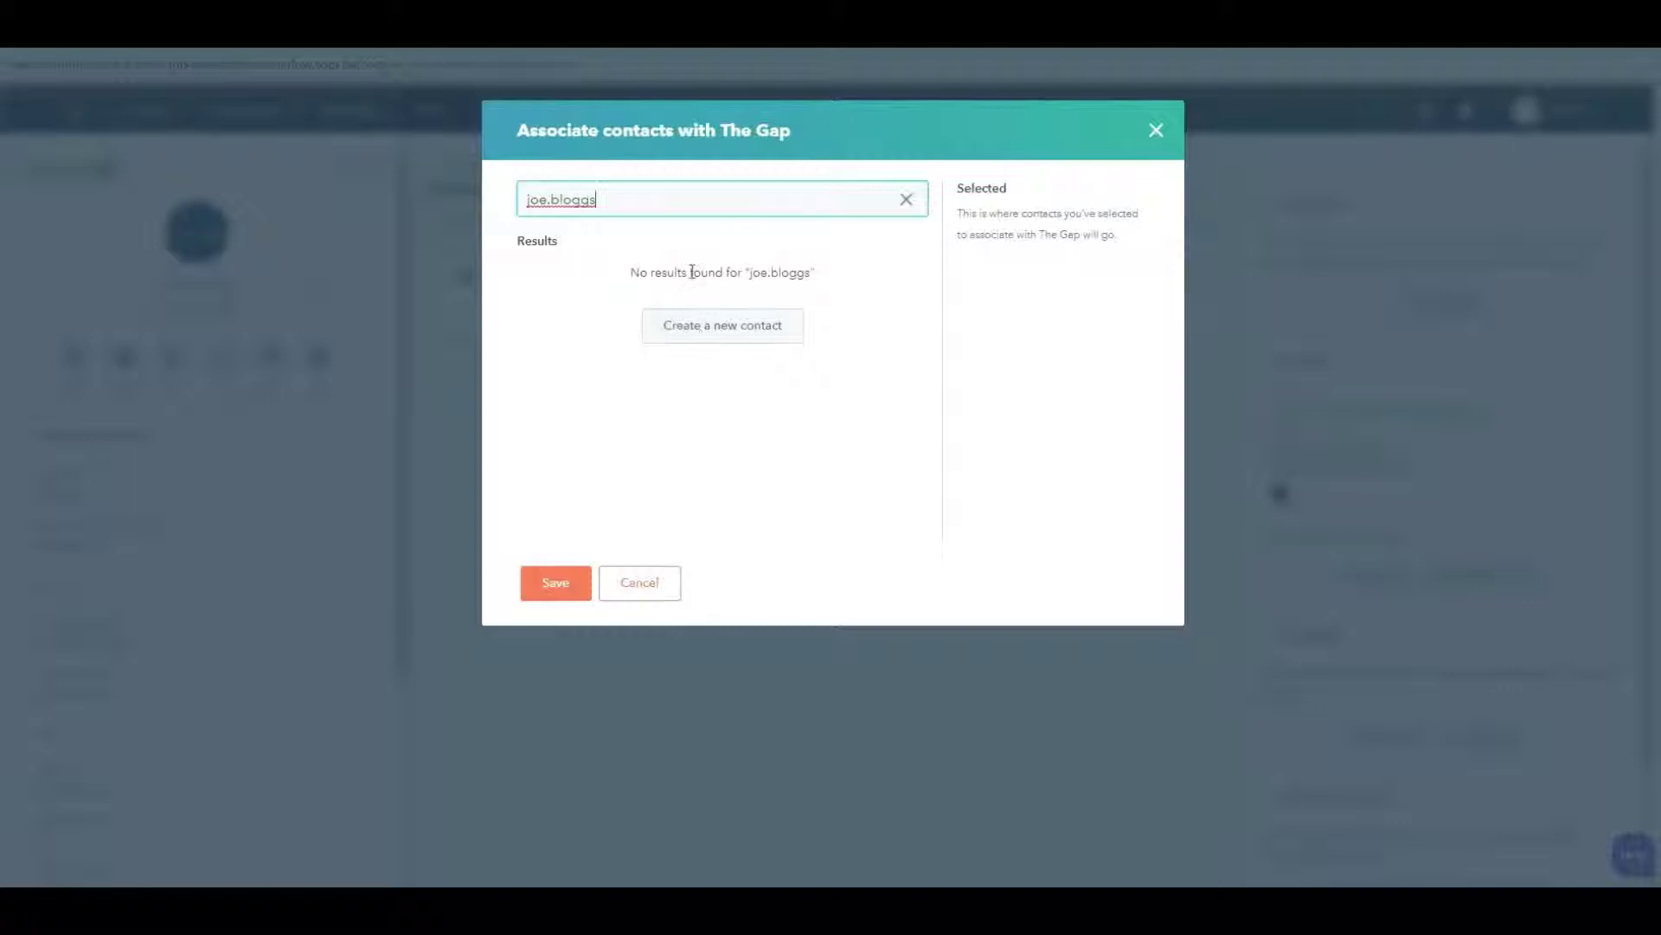
click(715, 326)
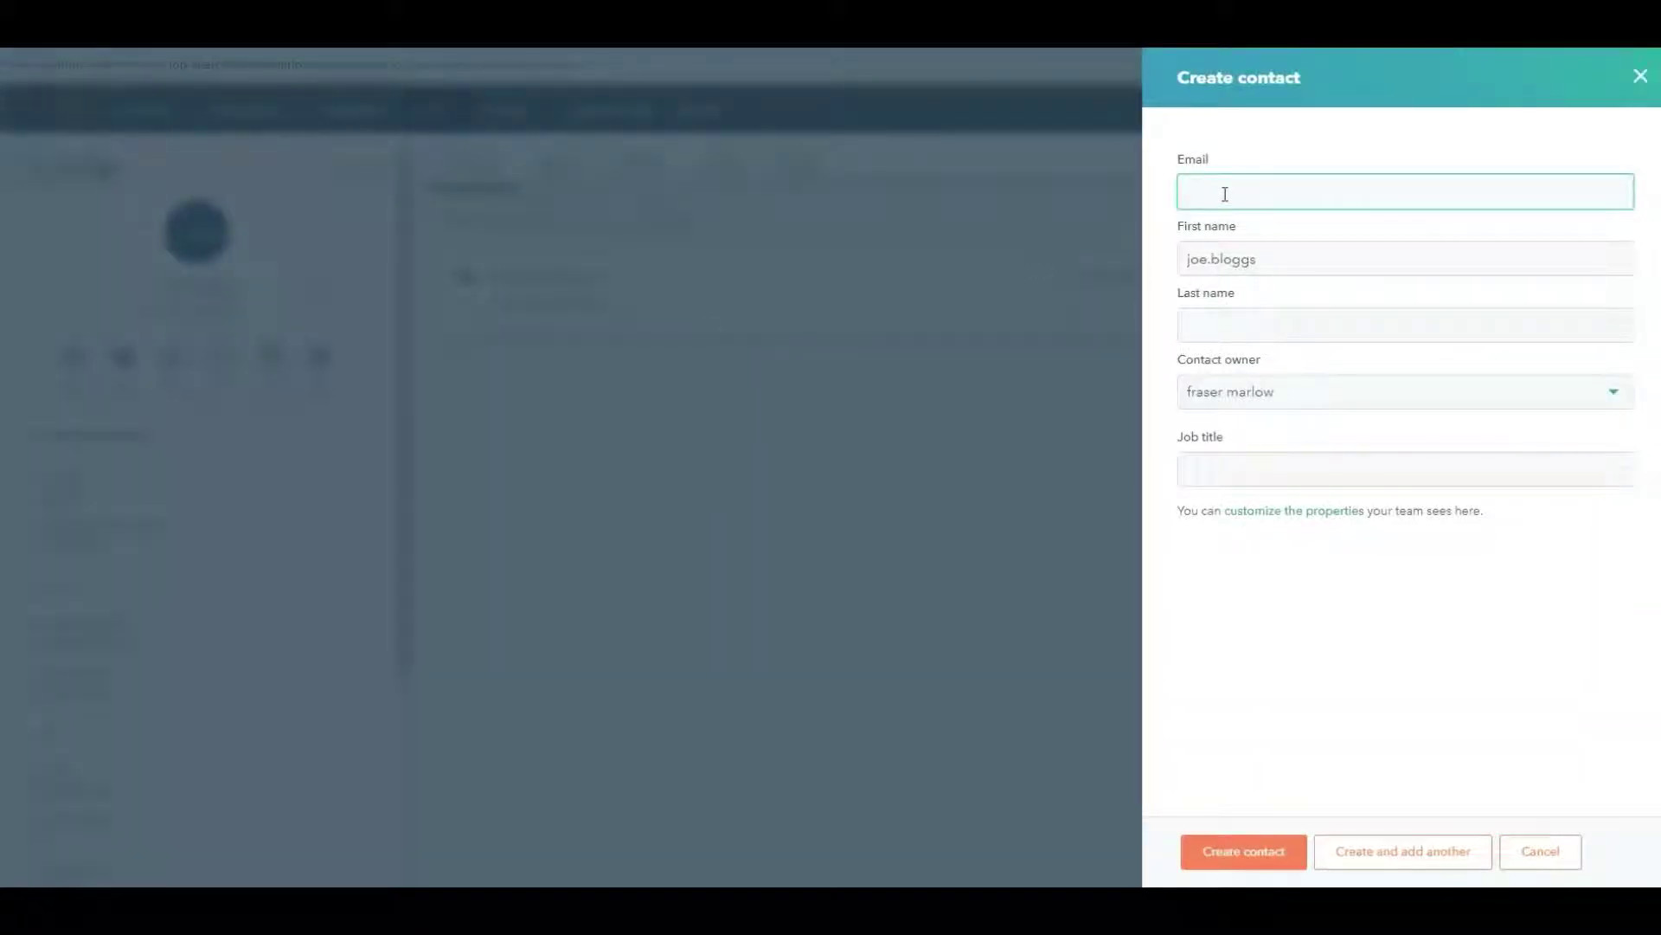
- Save a contact with a thegap.com email, first and last name, and title talent acquisition specialist
text(joe.)
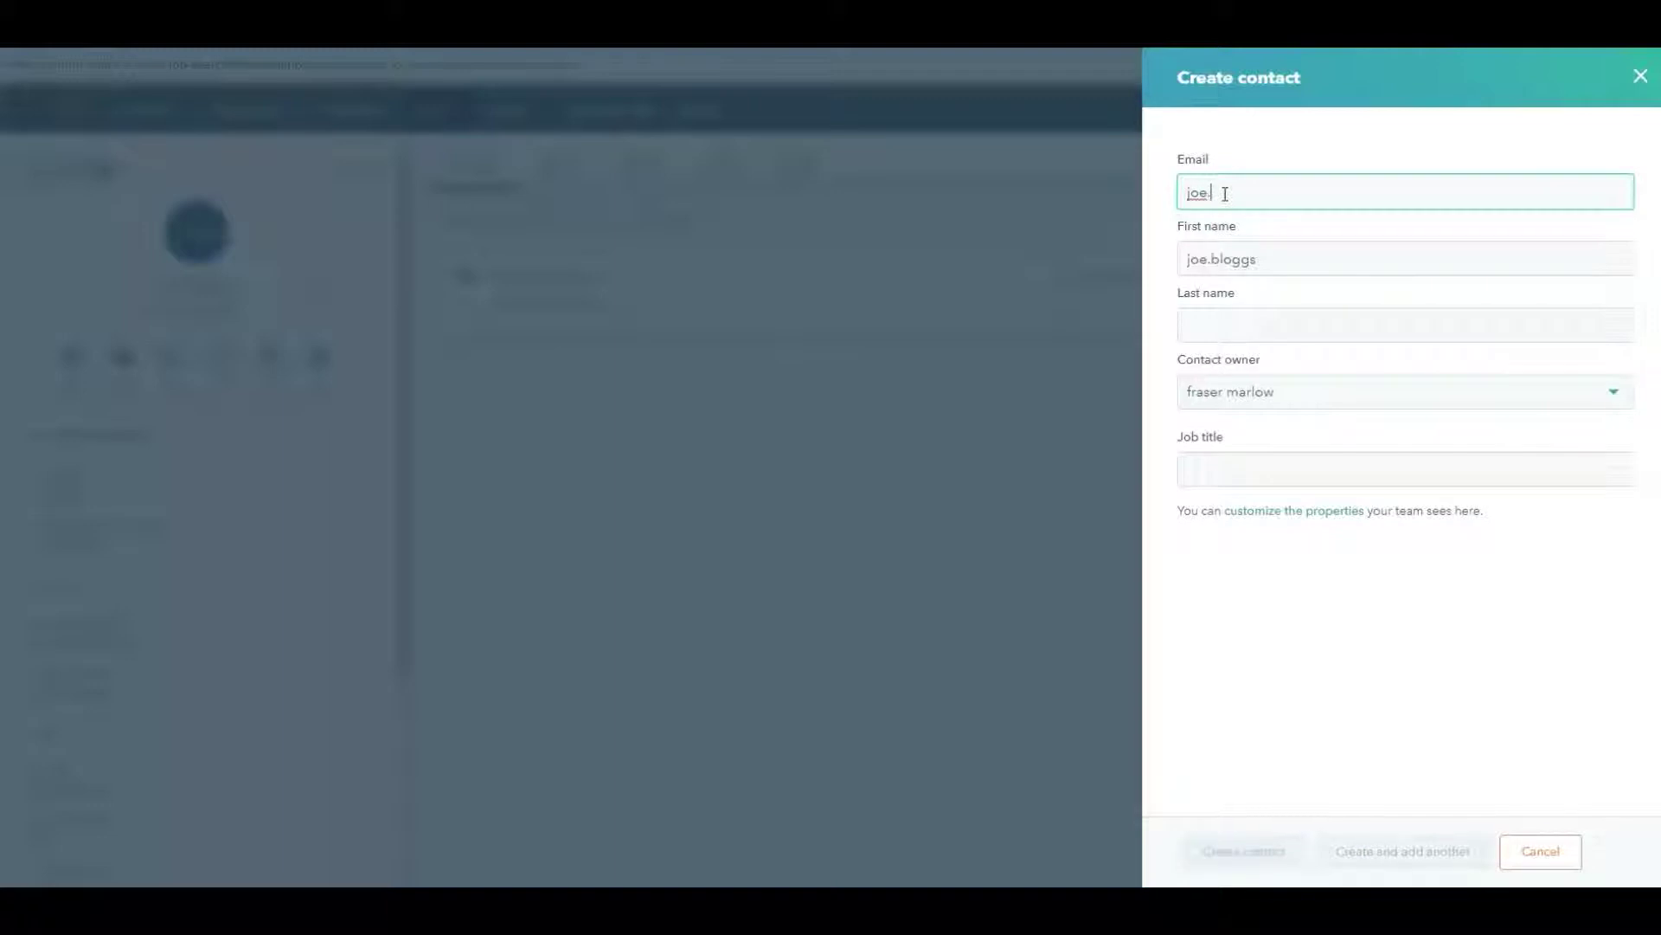
text(bloggs@thgap.com)
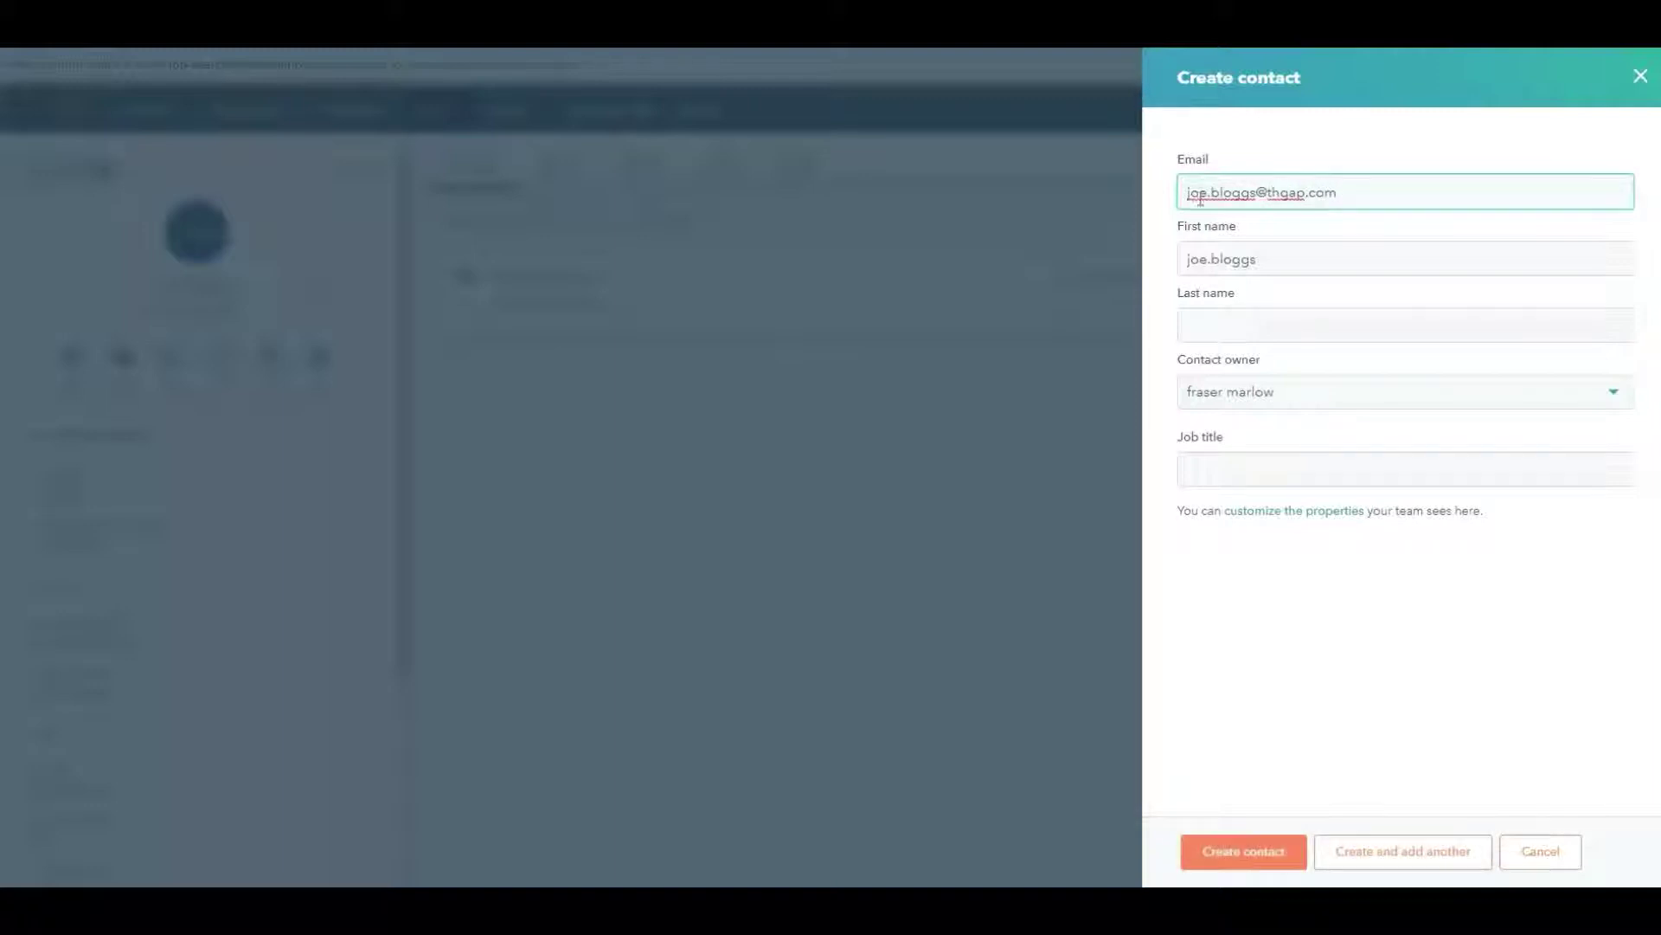
click(1278, 195)
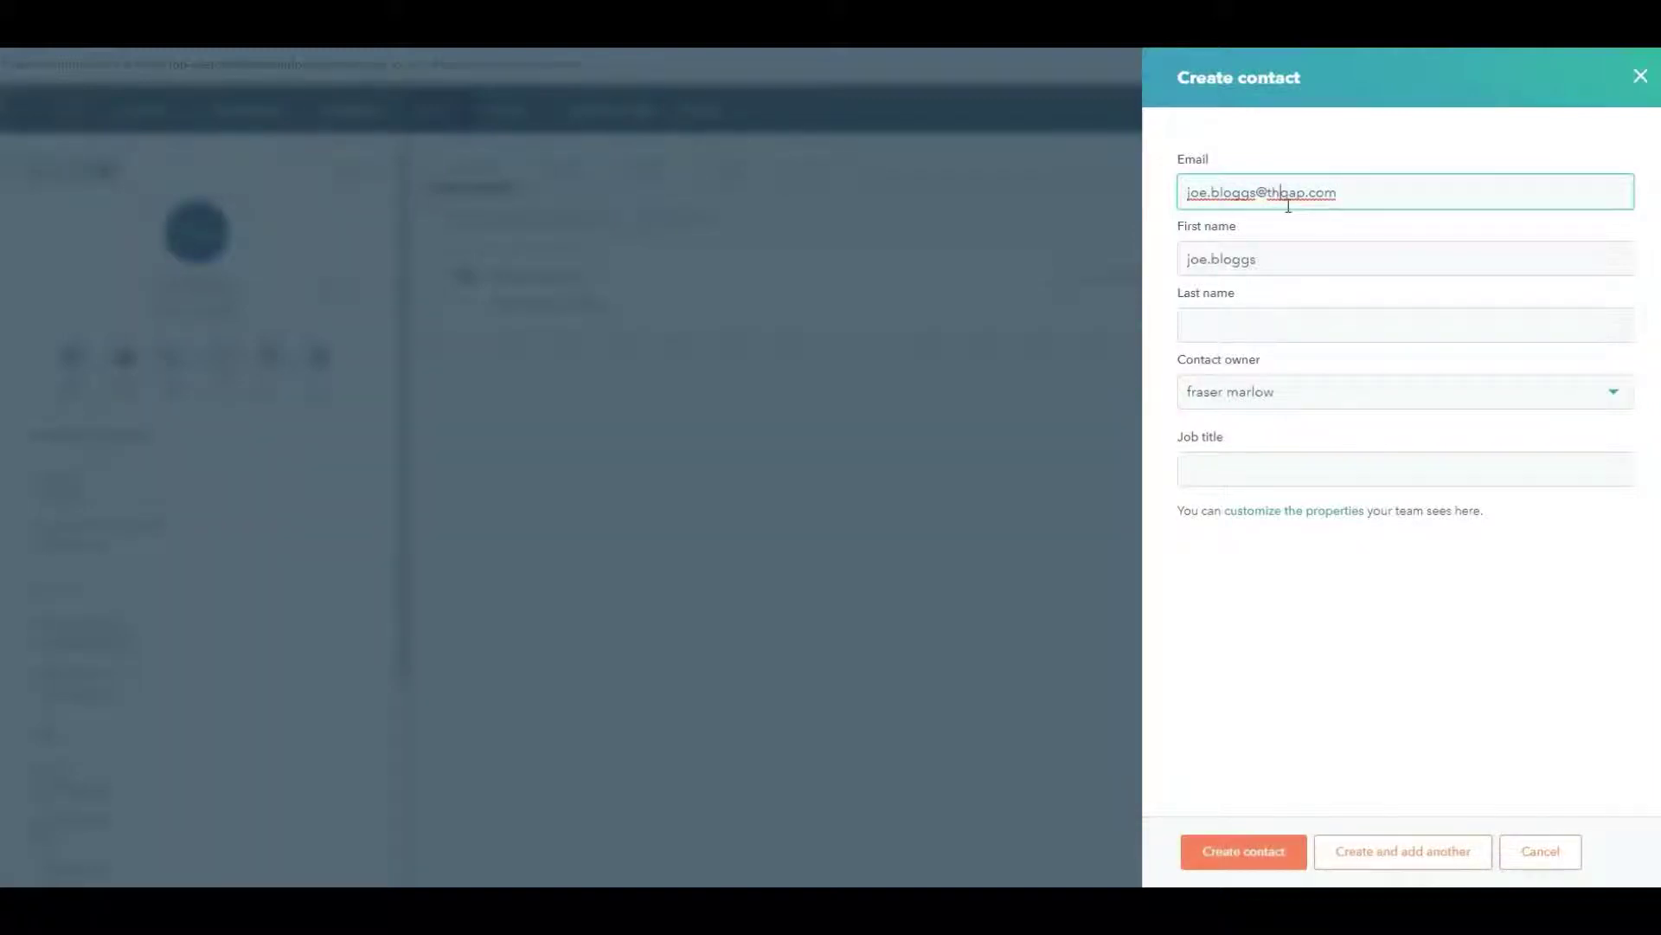
click(1334, 259)
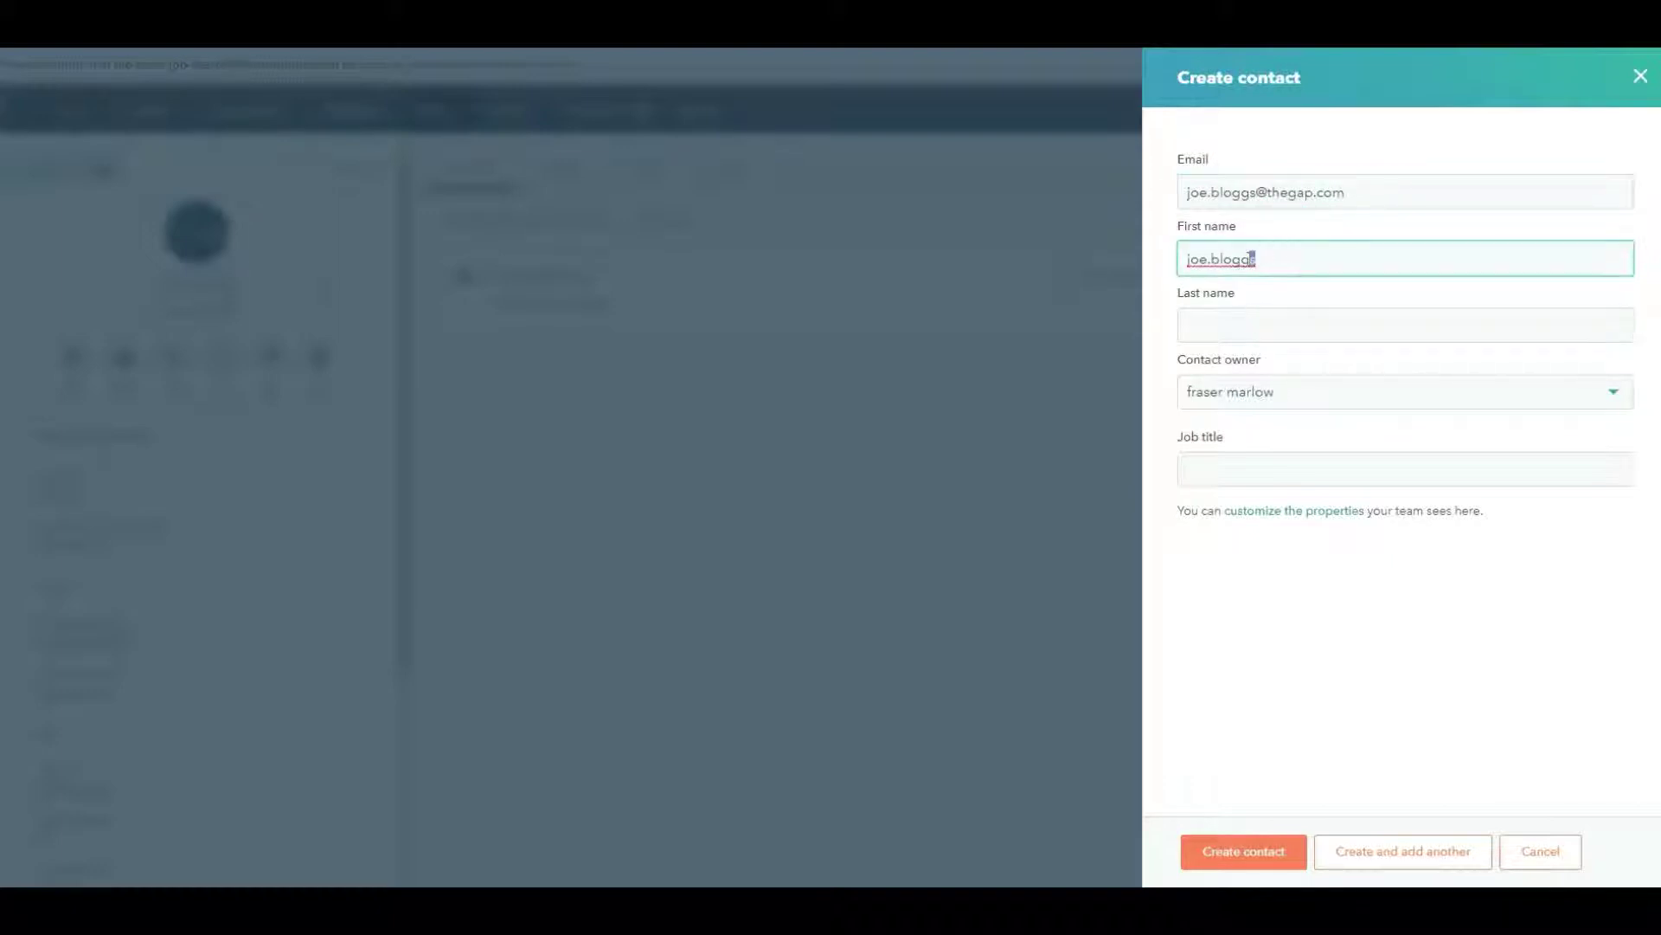
drag(1257, 259, 1213, 258)
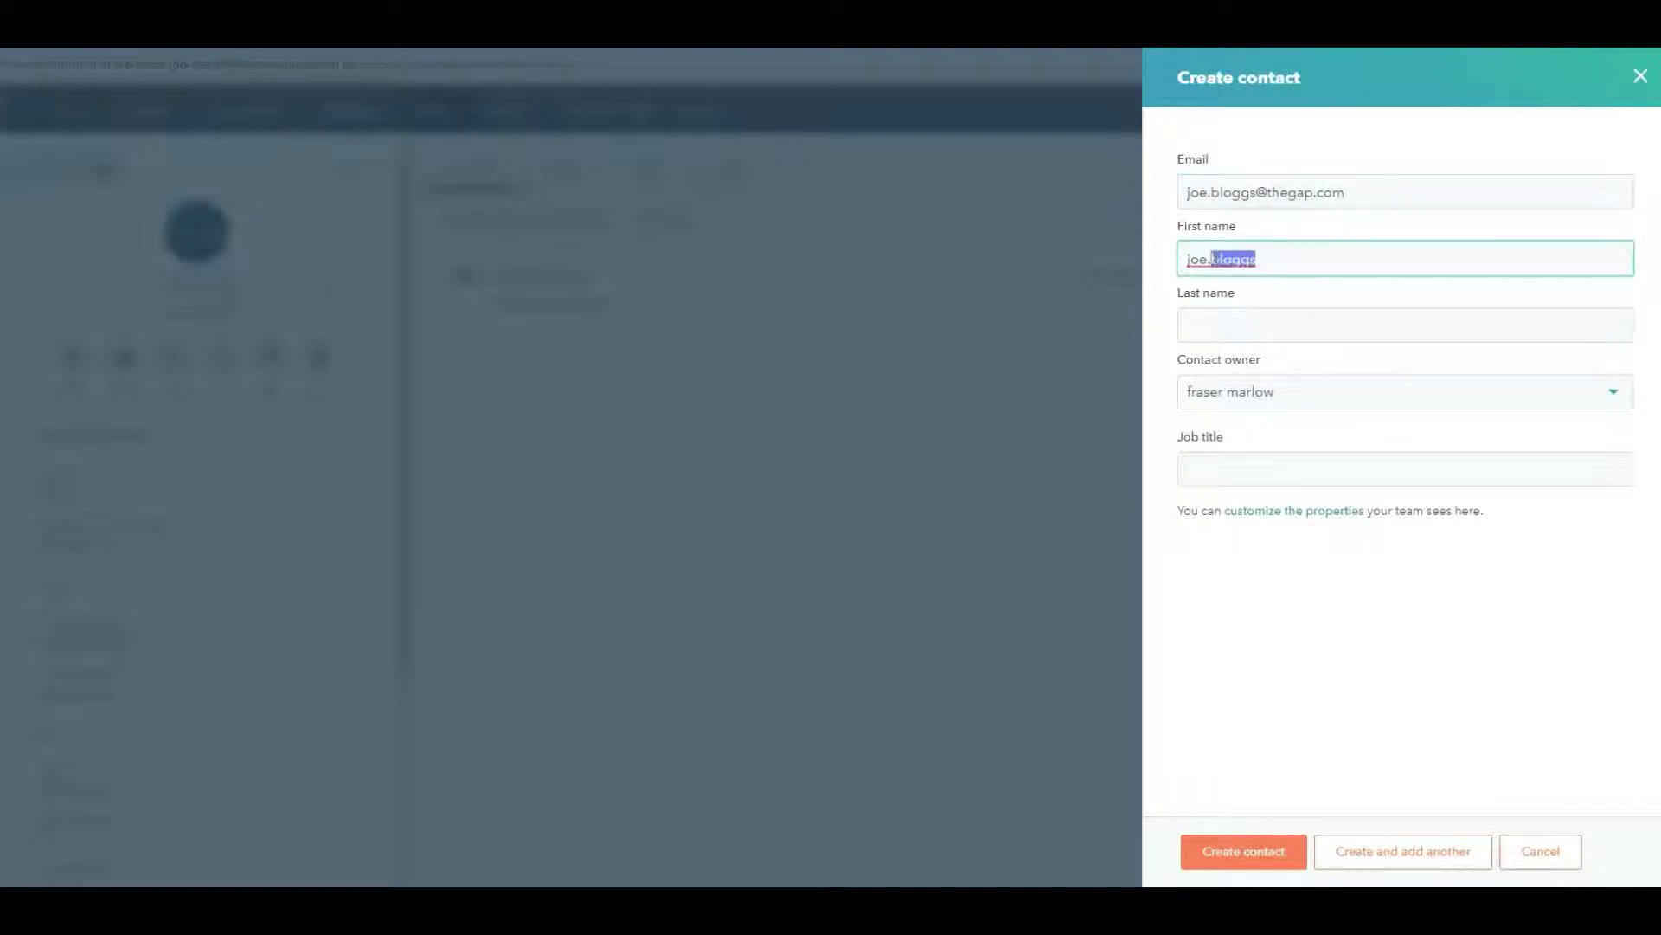
click(1246, 329)
text(Bloggs)
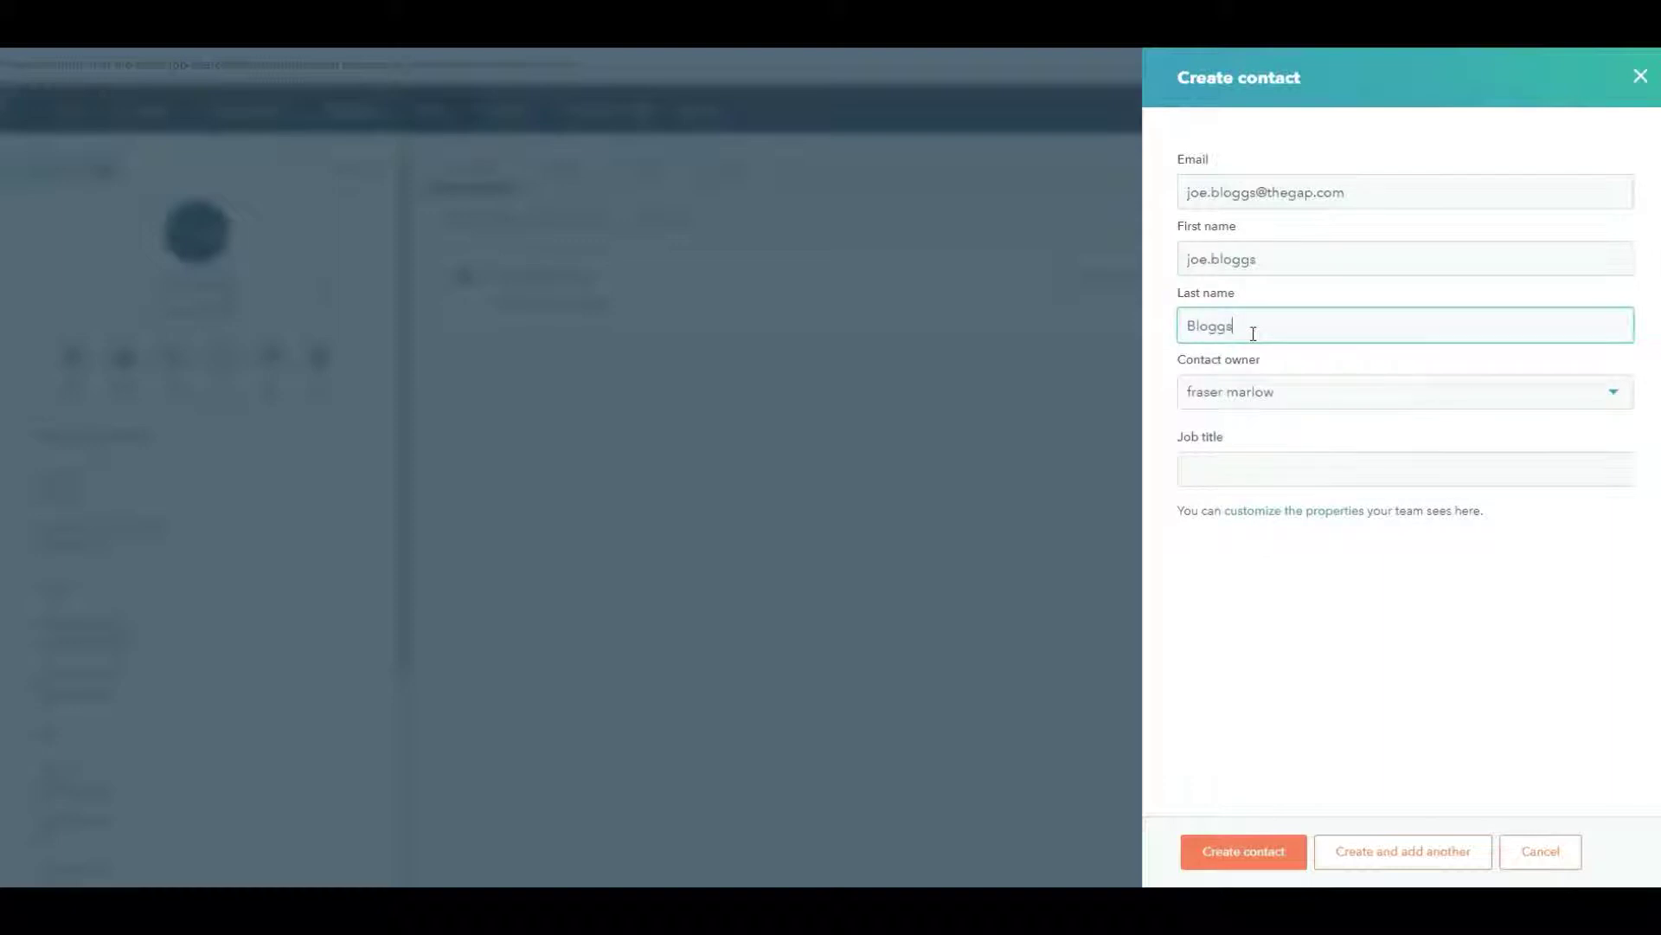
click(1287, 258)
key(BackSpace)
key(BackSpace)
key(BackSpace)
key(BackSpace)
key(BackSpace)
key(BackSpace)
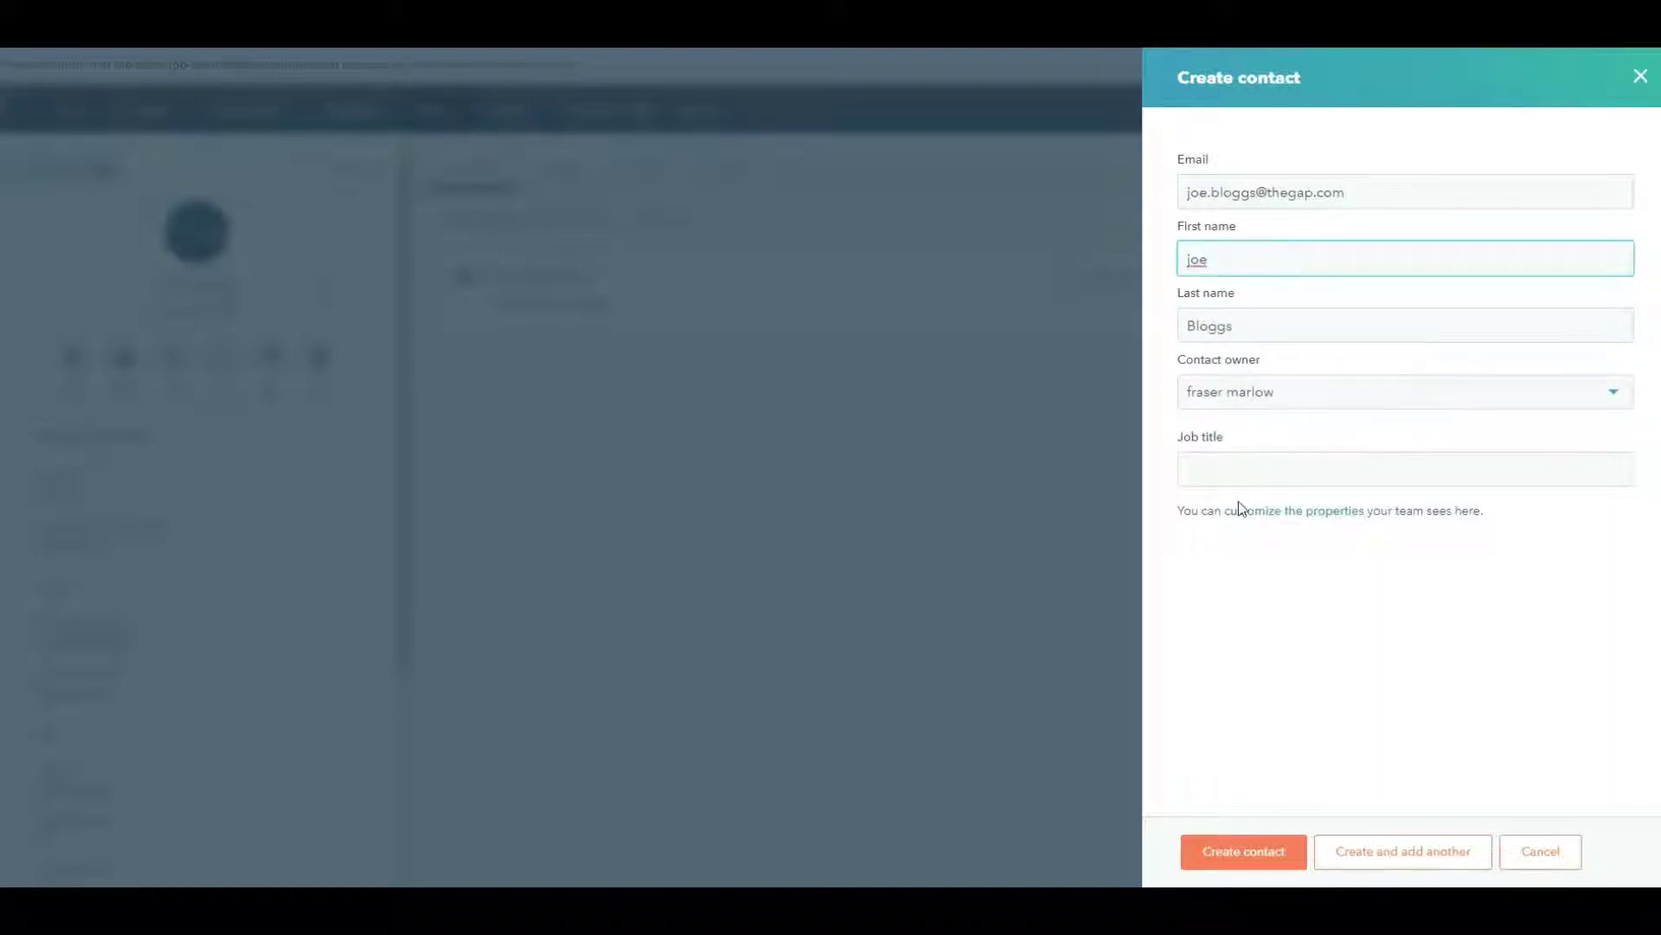
click(1246, 458)
text(t)
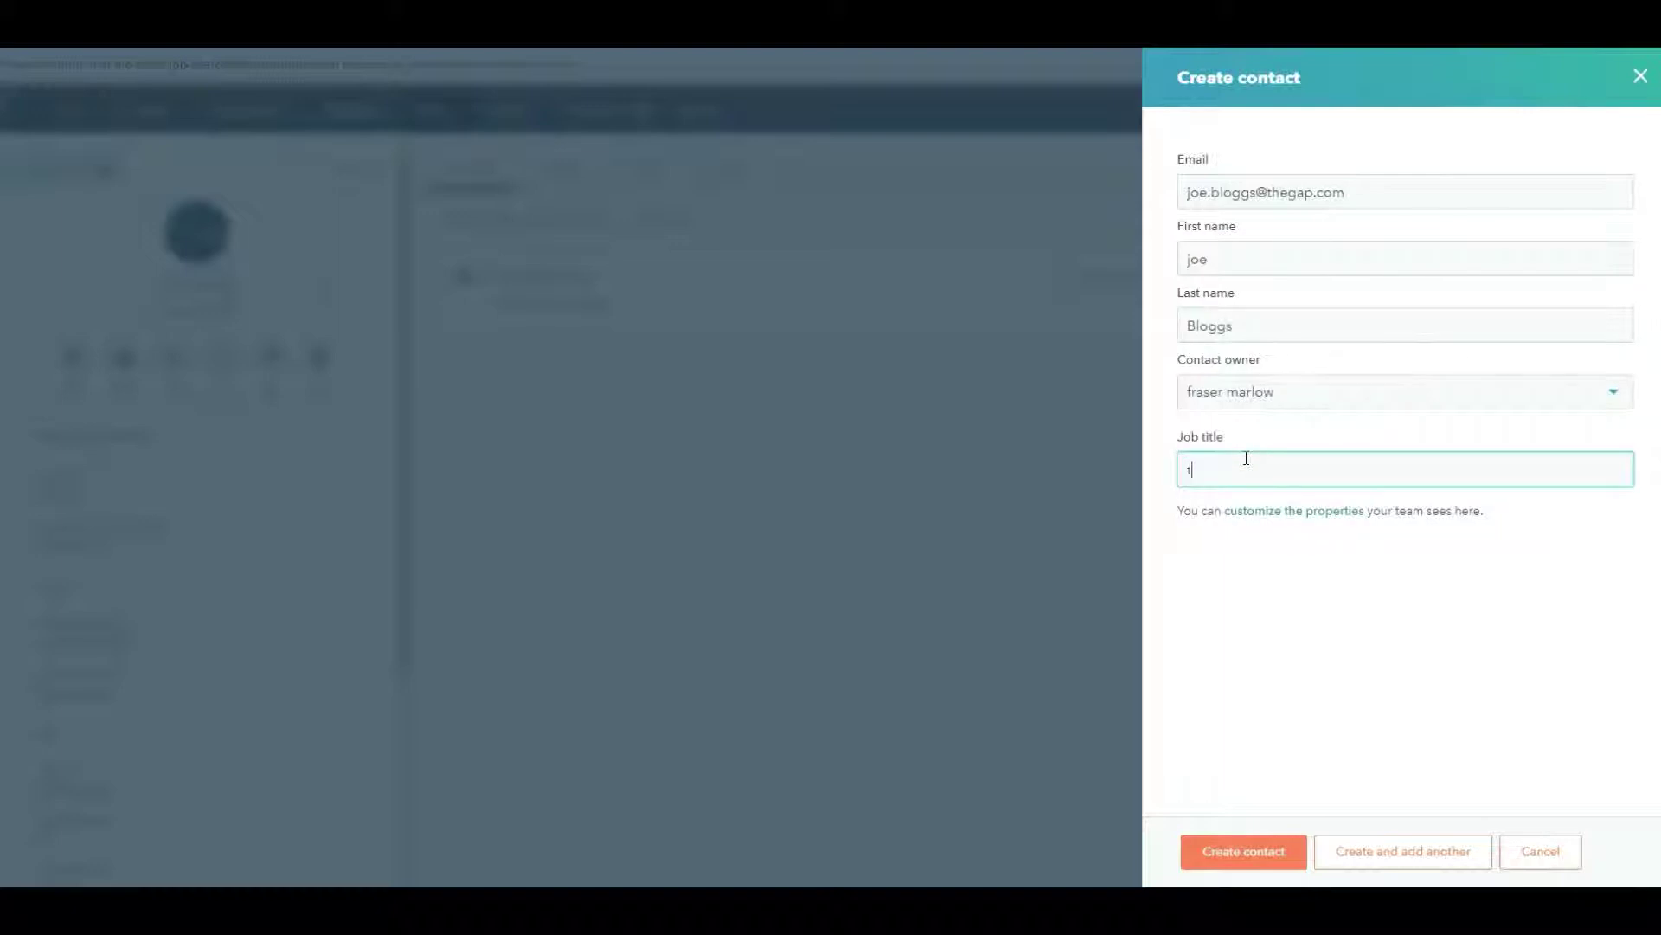
text(alent acquisition specialist)
click(1250, 856)
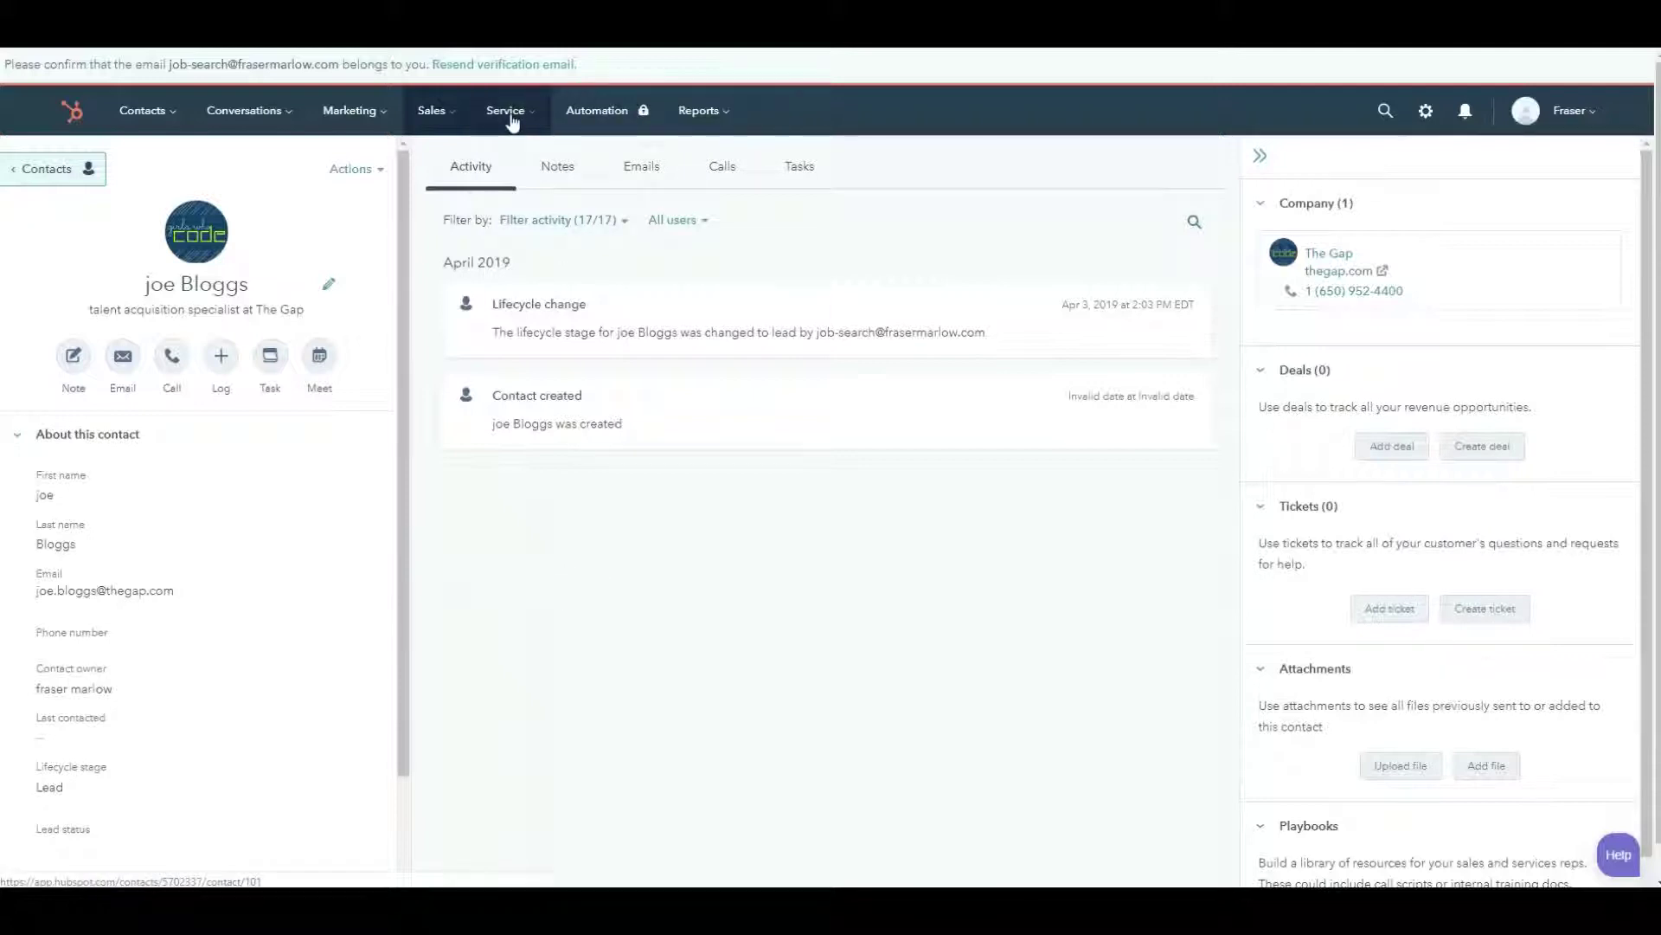
- On the Deals board, move the Gap deal from JOB IDENTIFIED through APPLIED ONLINE to RECRUITER CONTACT
click(424, 114)
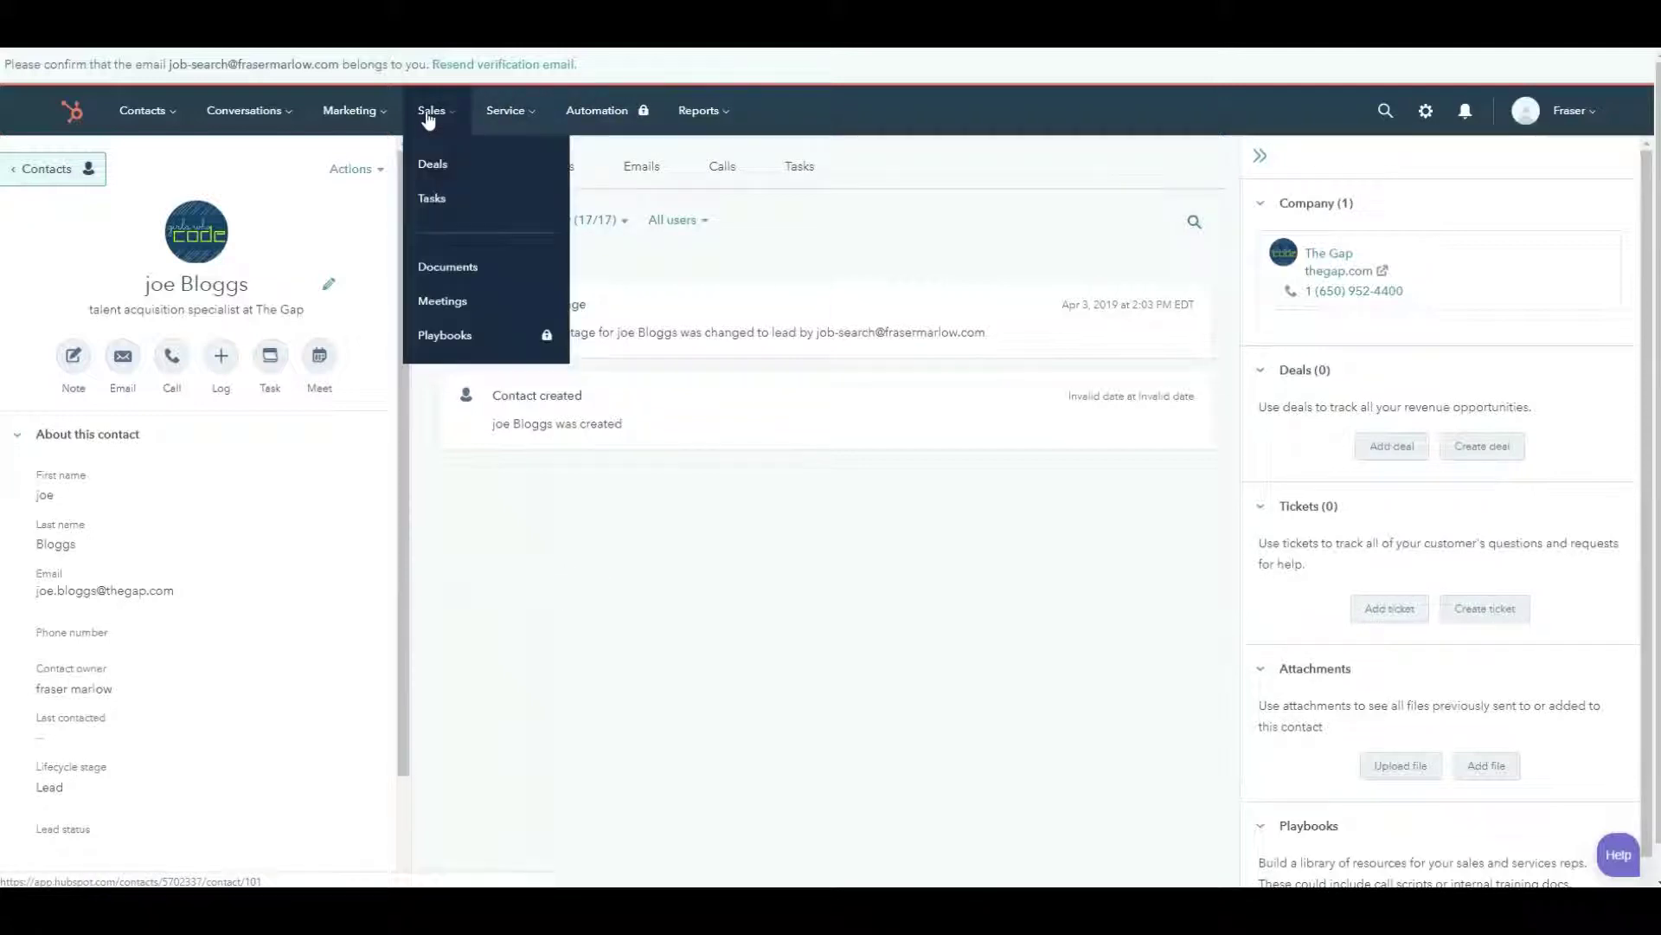
click(439, 164)
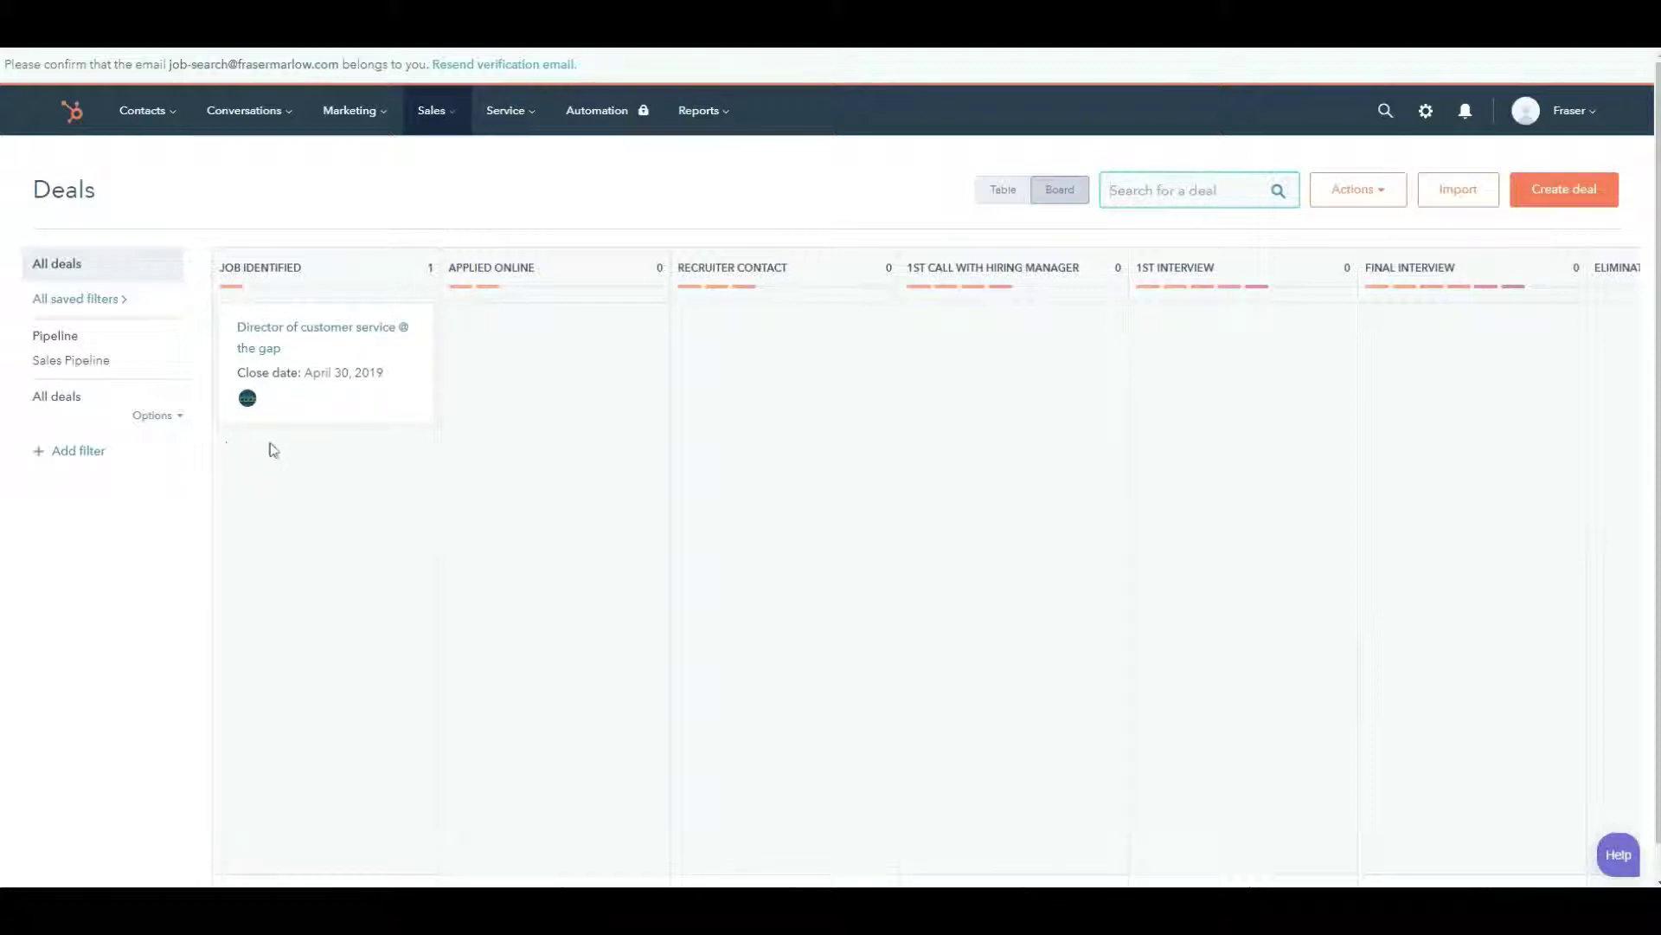
click(322, 405)
drag(322, 406, 556, 457)
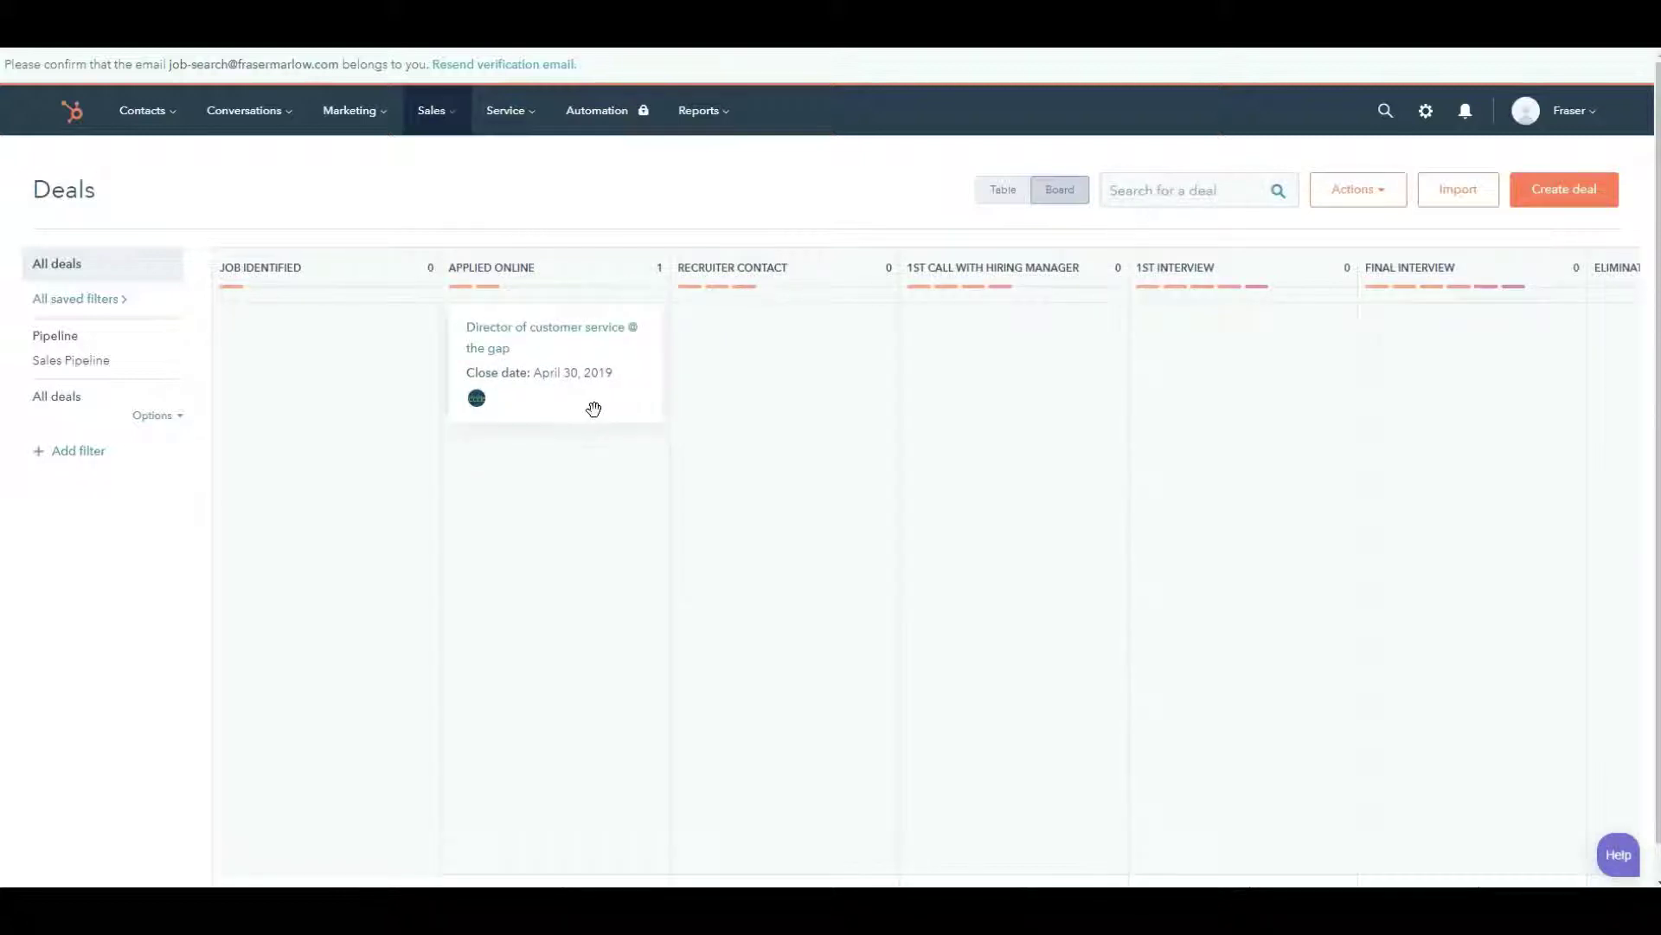
drag(593, 408, 769, 432)
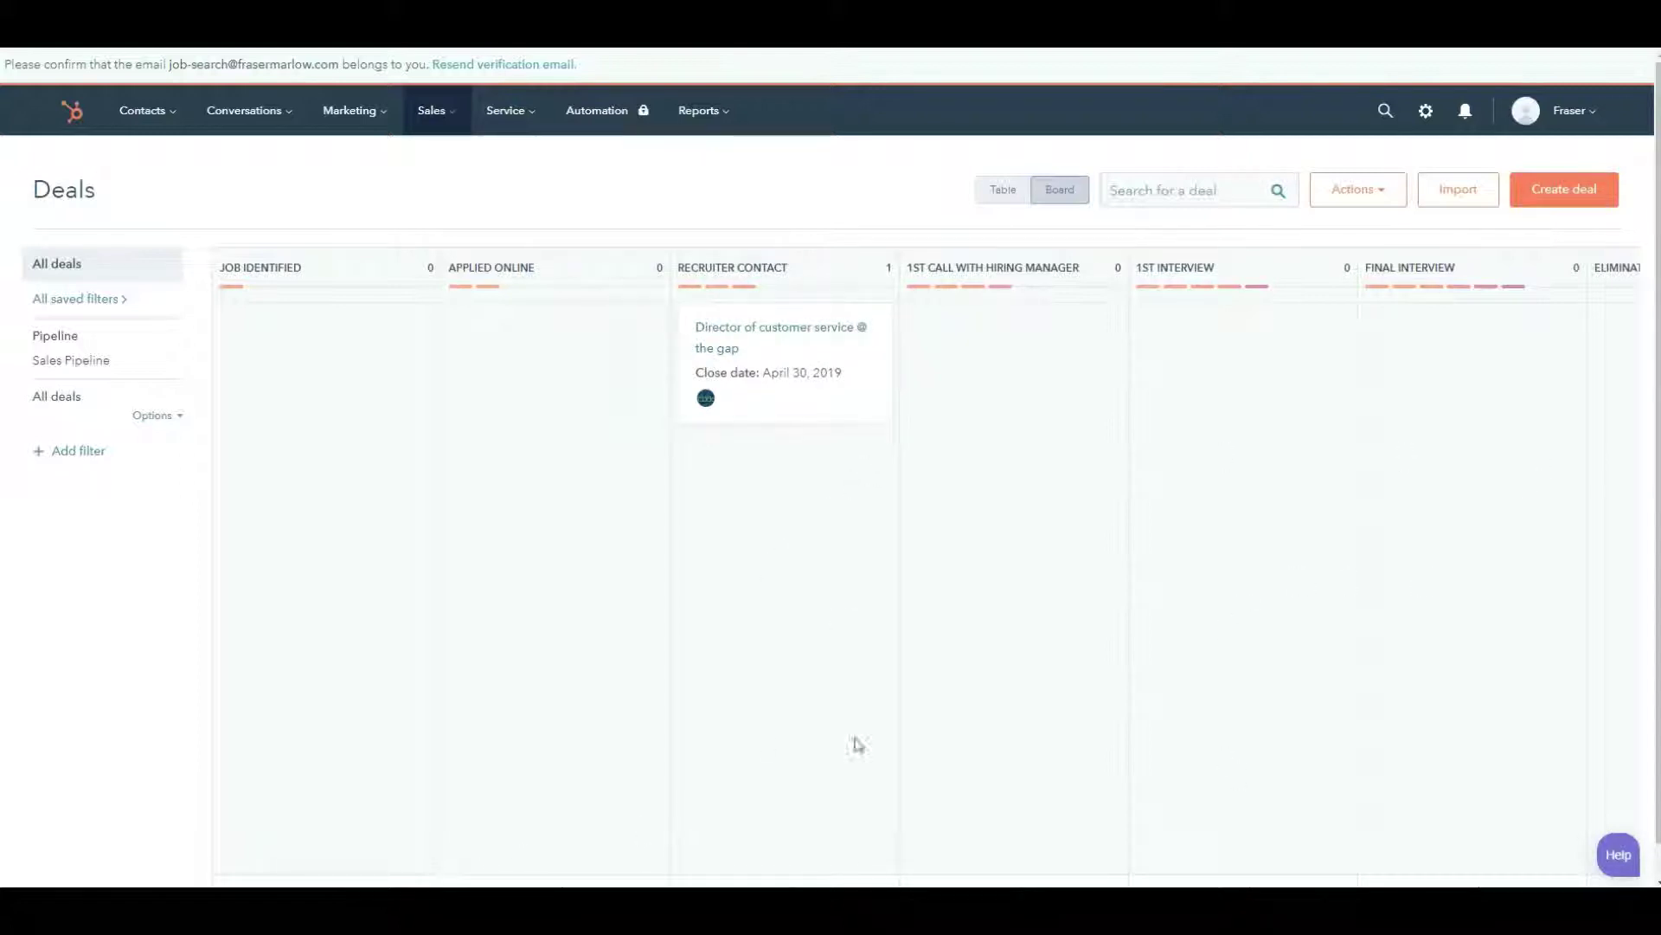
mouse_move(801, 404)
mouse_down()
mouse_move(1180, 471)
mouse_move(1575, 443)
mouse_move(810, 428)
mouse_up()
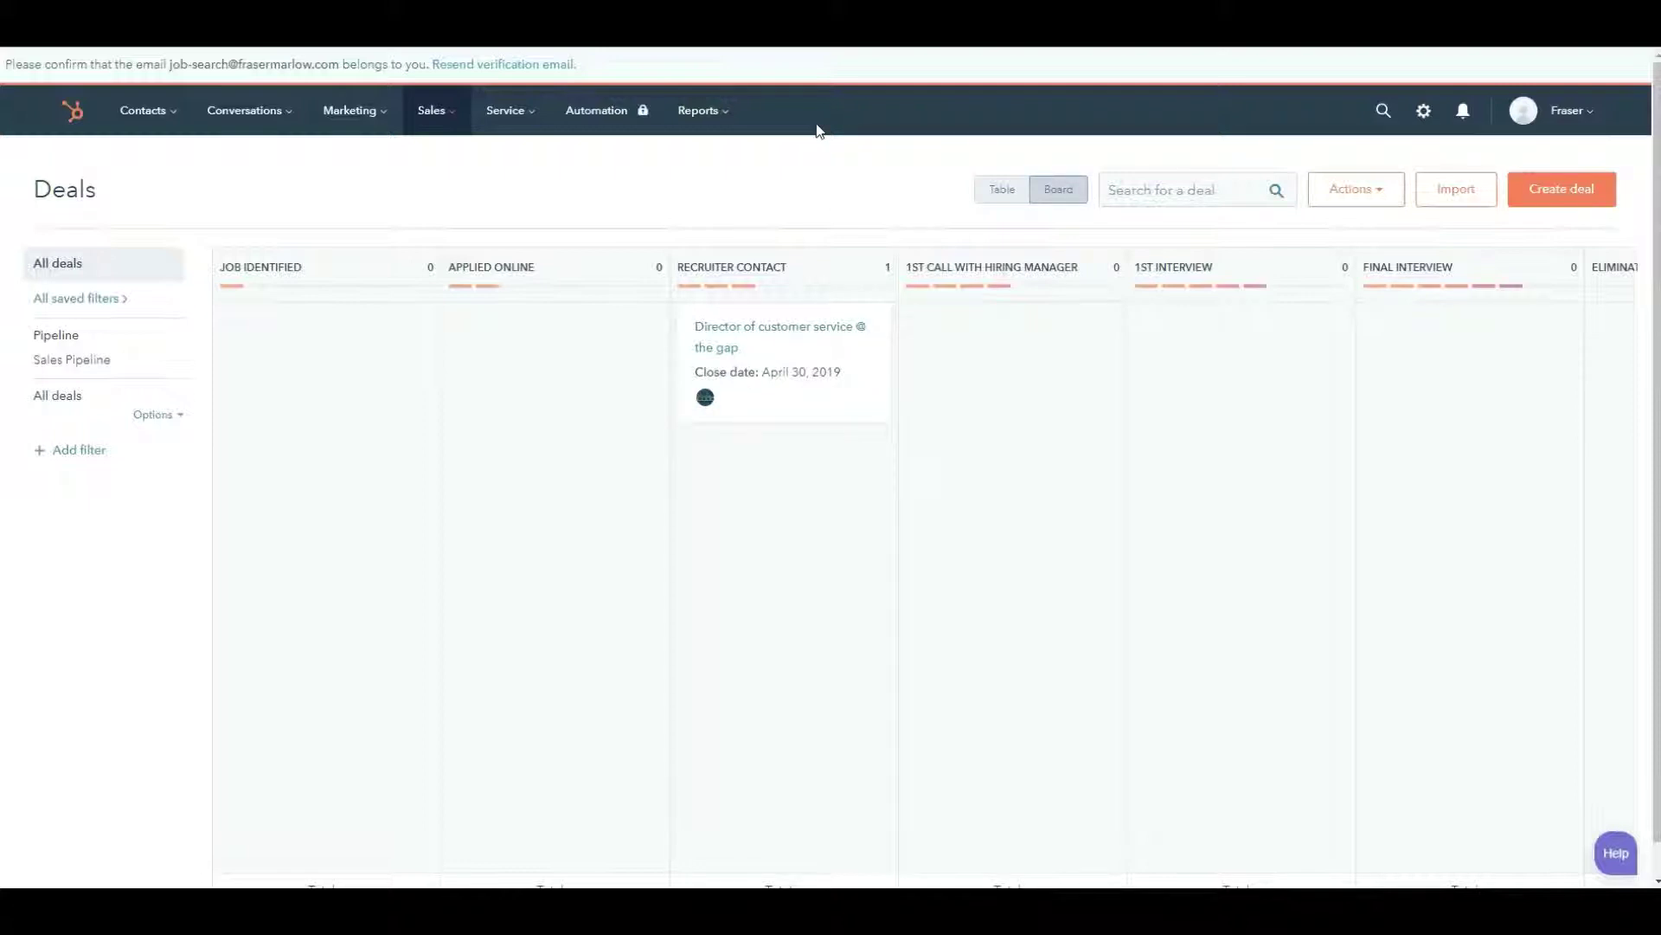
- Go to Email Integrations in the account's Integrations settings
click(1568, 115)
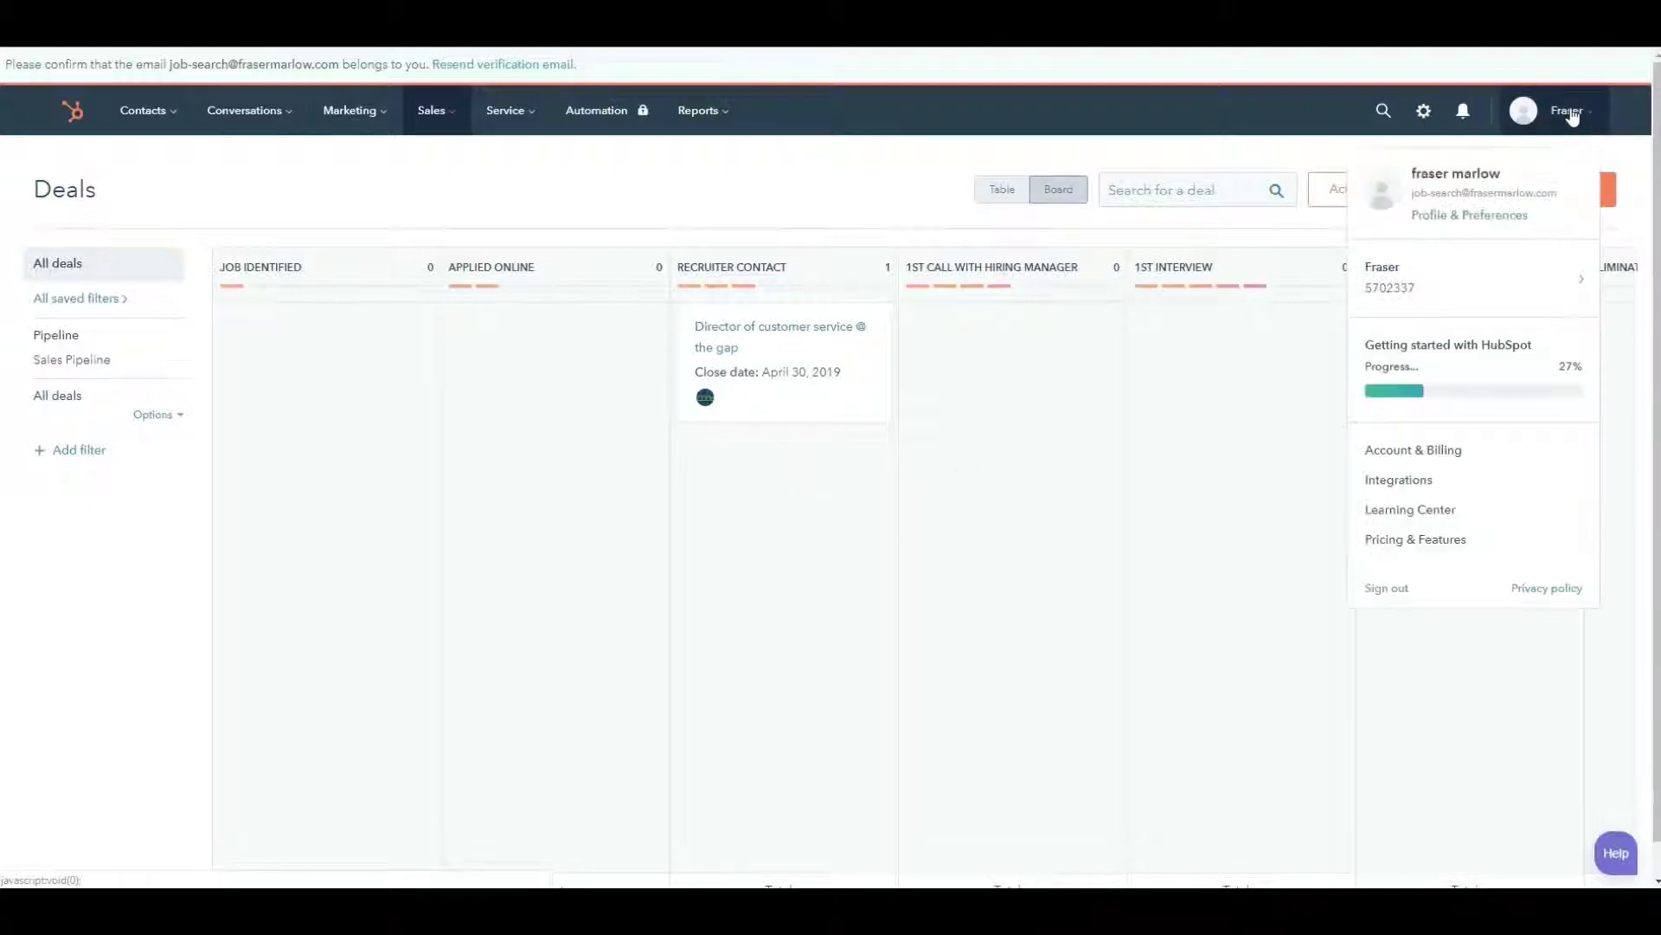
click(1395, 481)
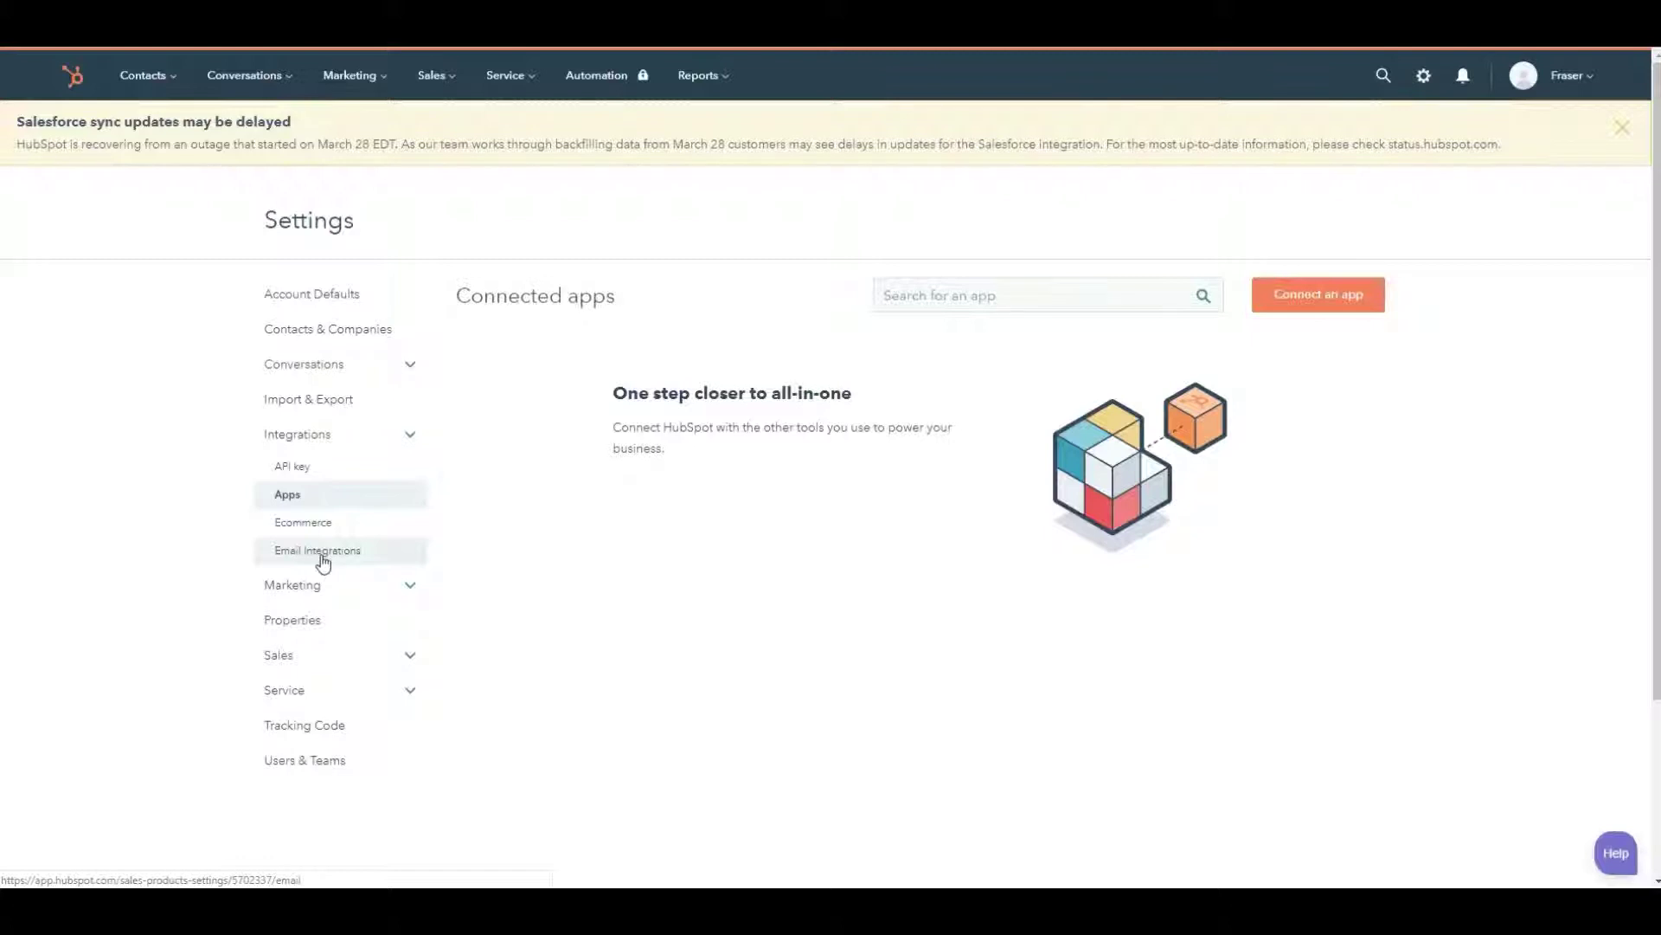
click(316, 558)
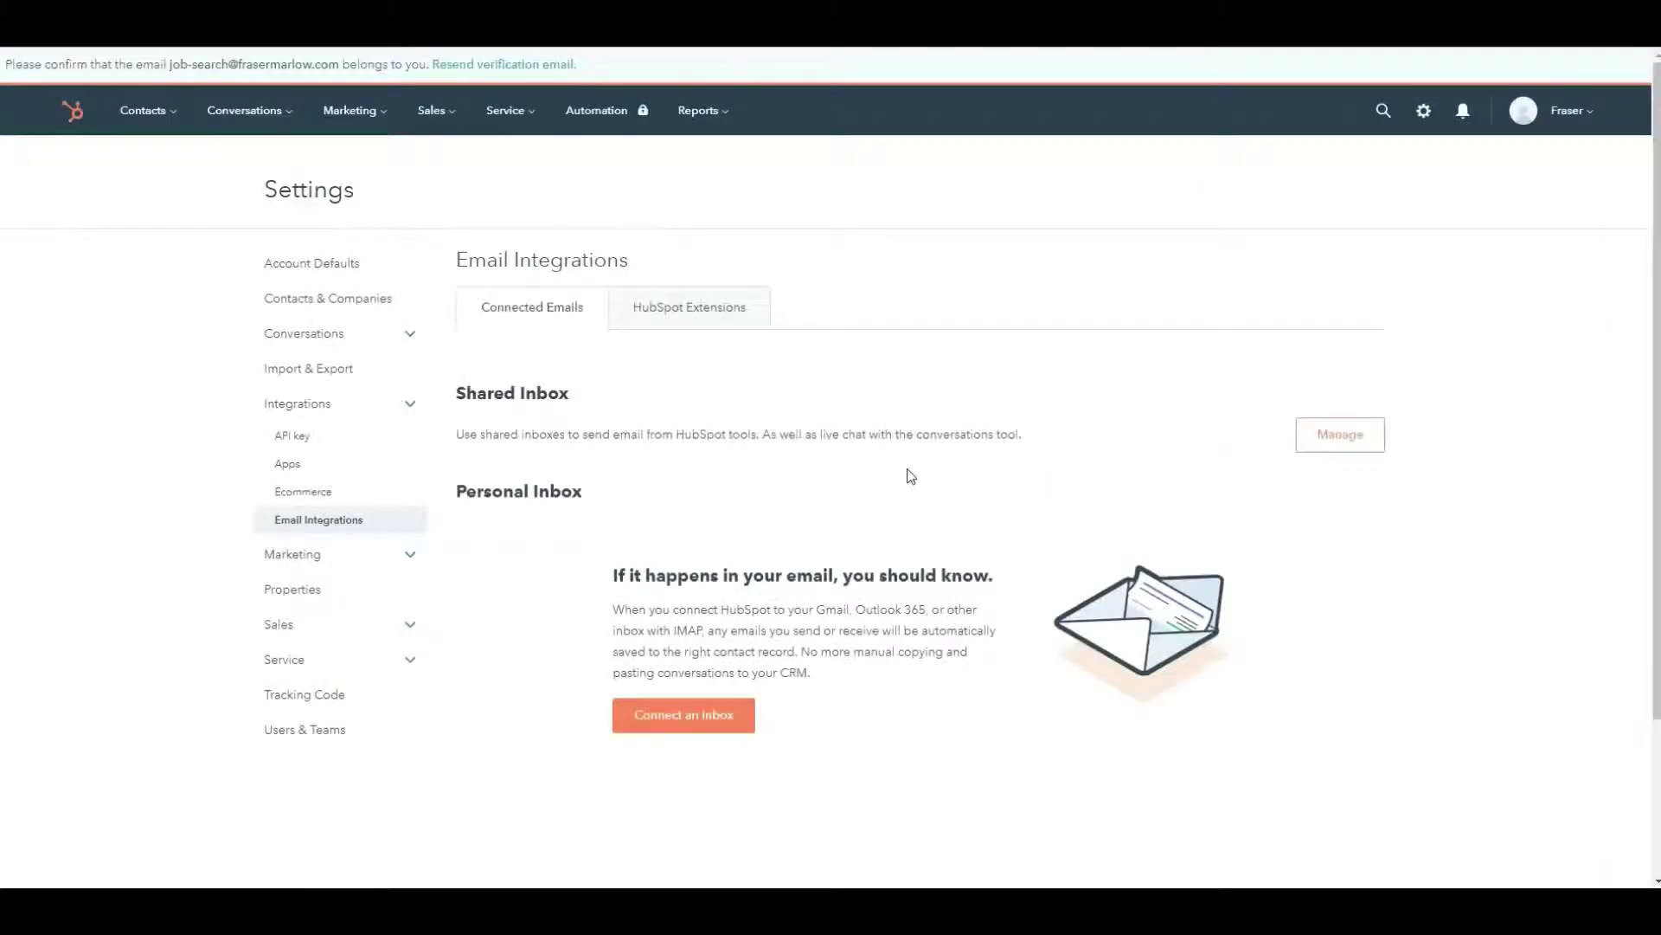
scroll(905, 475, down, 2)
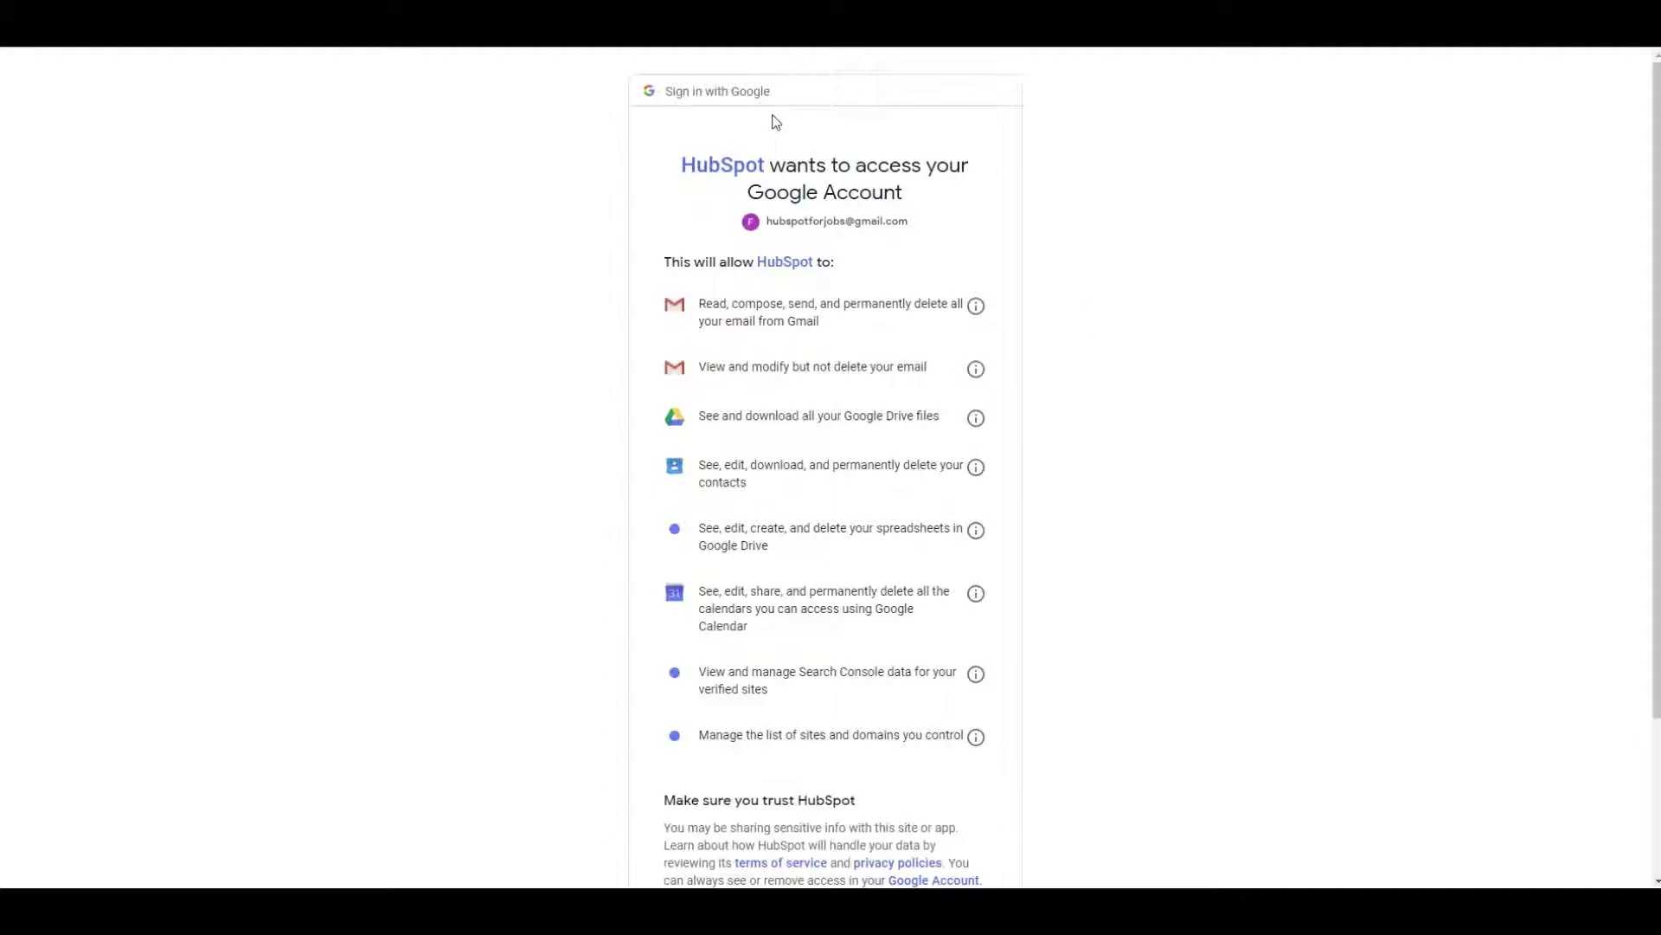
- Allow HubSpot access to the Google account on the consent page
scroll(1083, 460, down, 2)
click(950, 787)
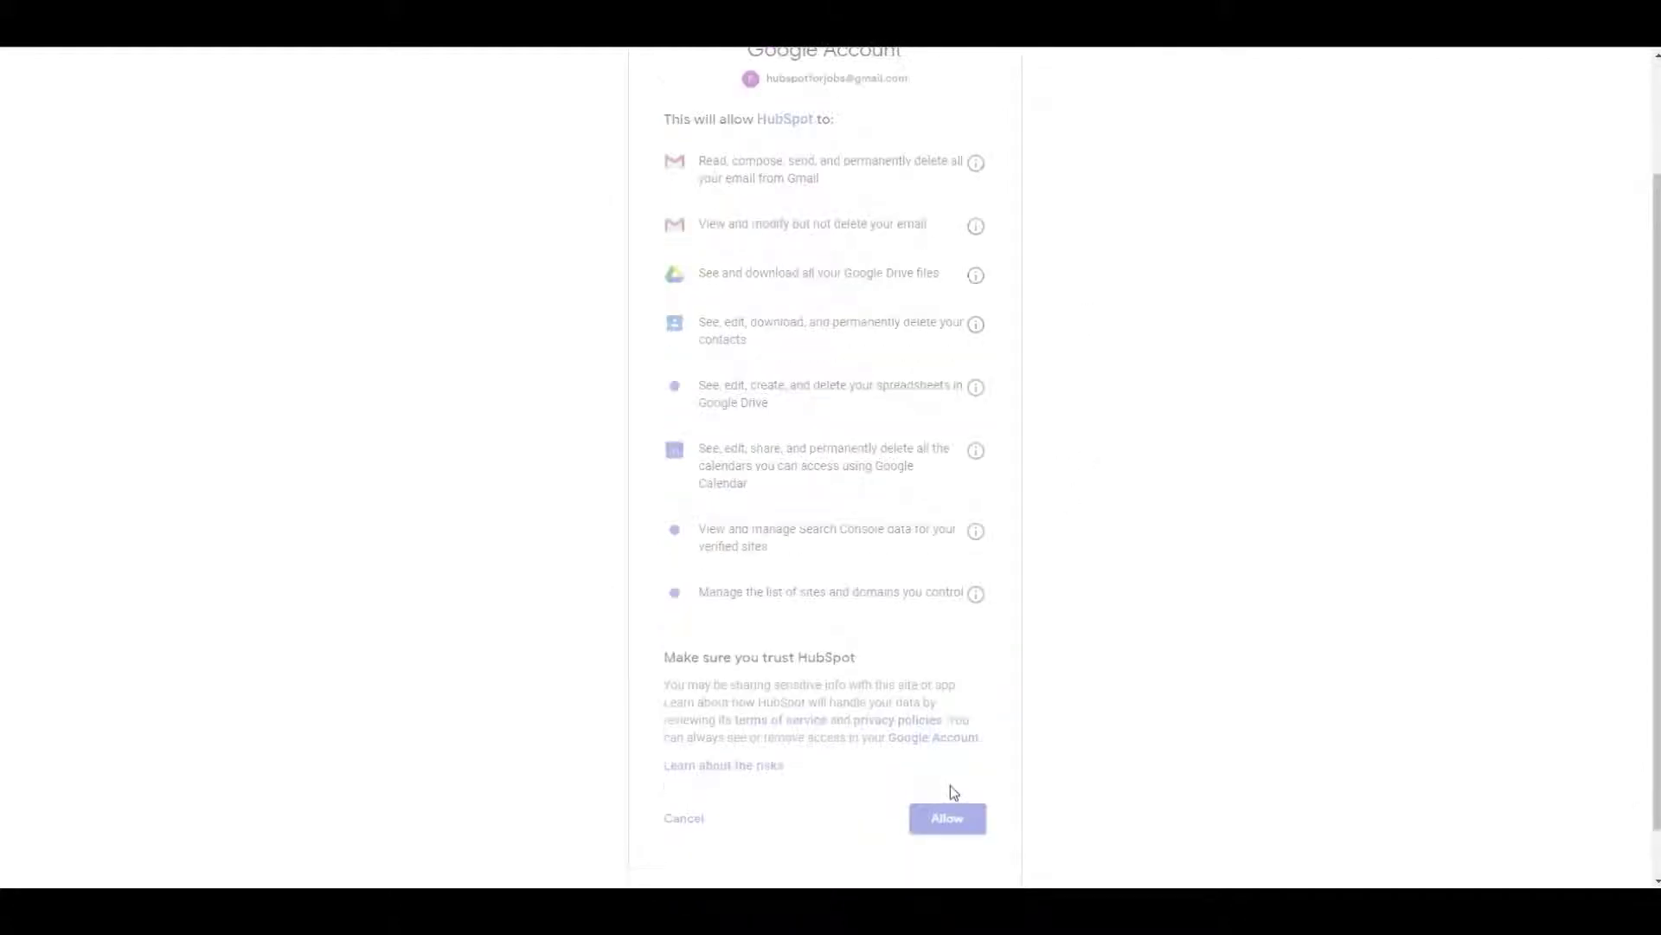